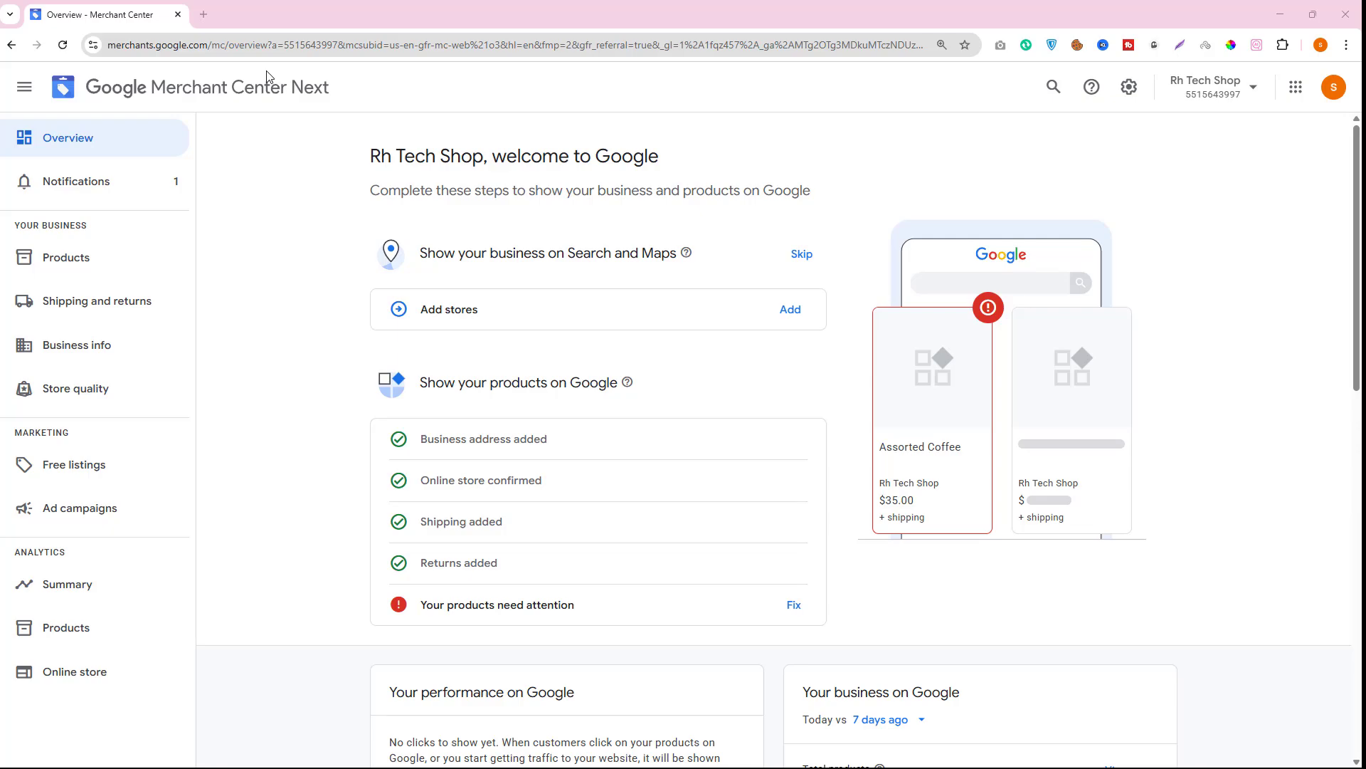
- Open the store website from the bookmark in a new tab and move that tab to the first position
click(215, 20)
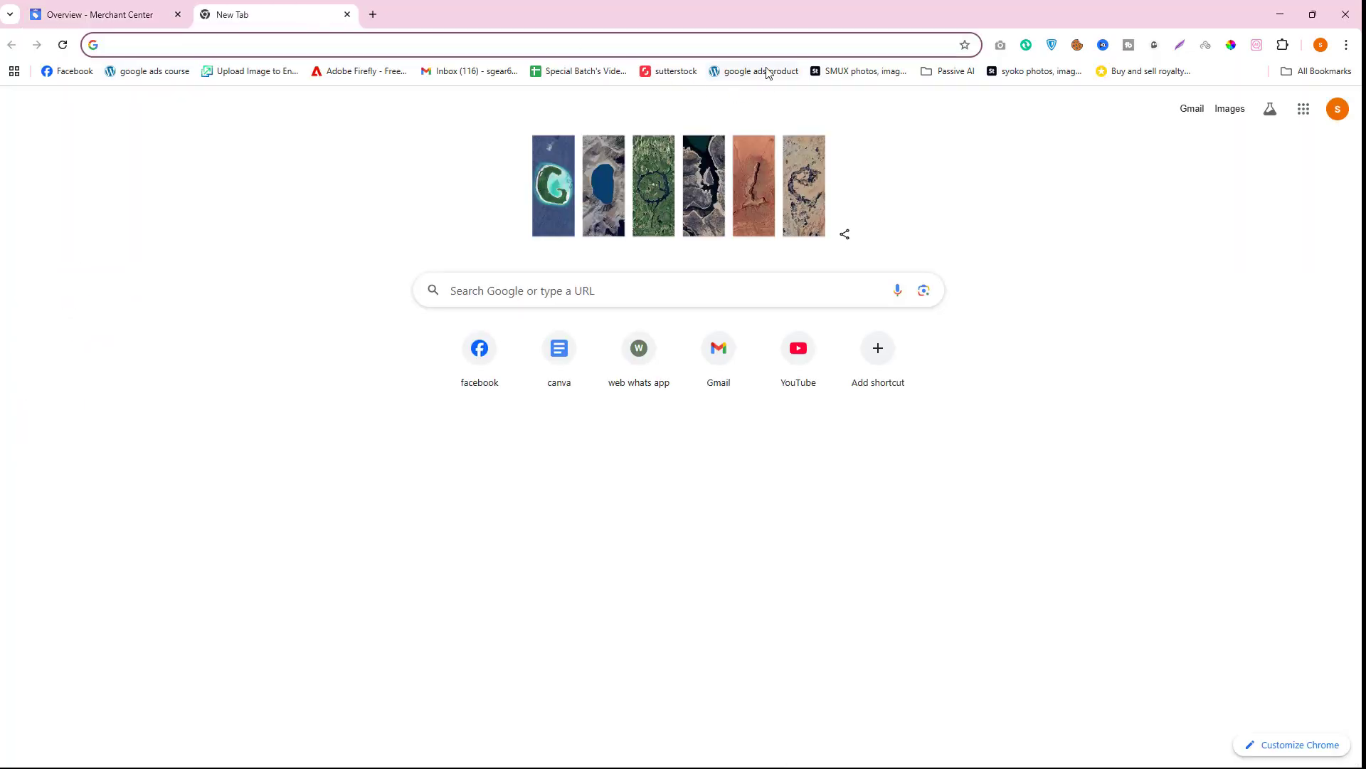
click(756, 71)
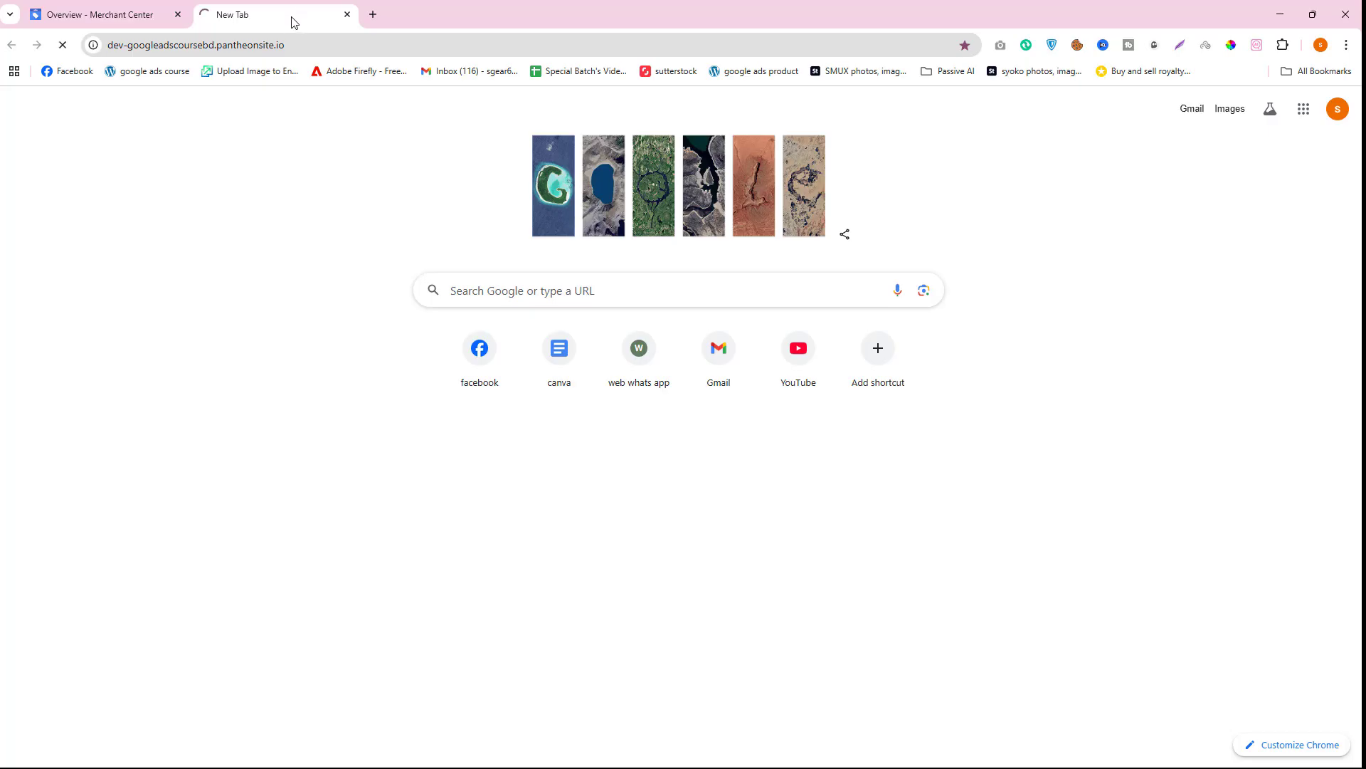
drag(292, 21, 139, 12)
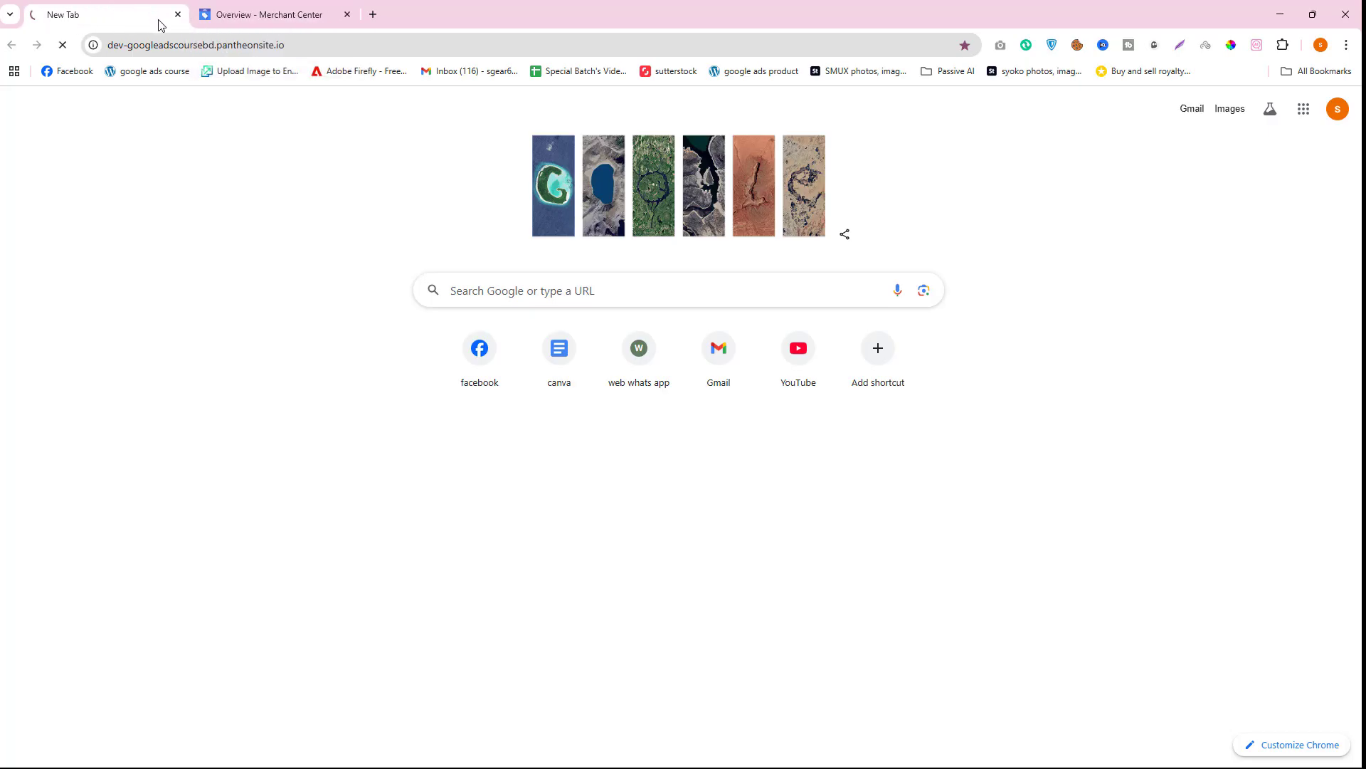
click(253, 15)
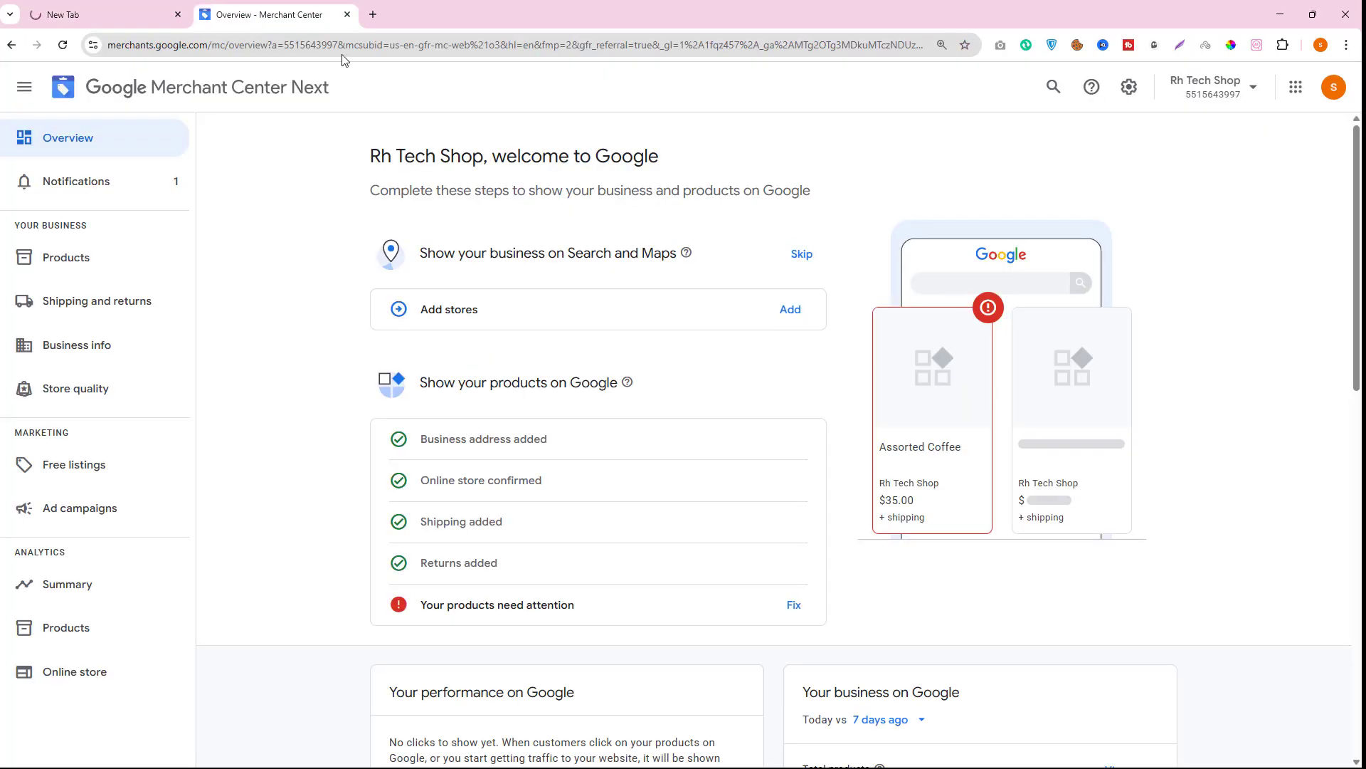
- Open Google Ads in another new tab and sign in to the account
click(375, 16)
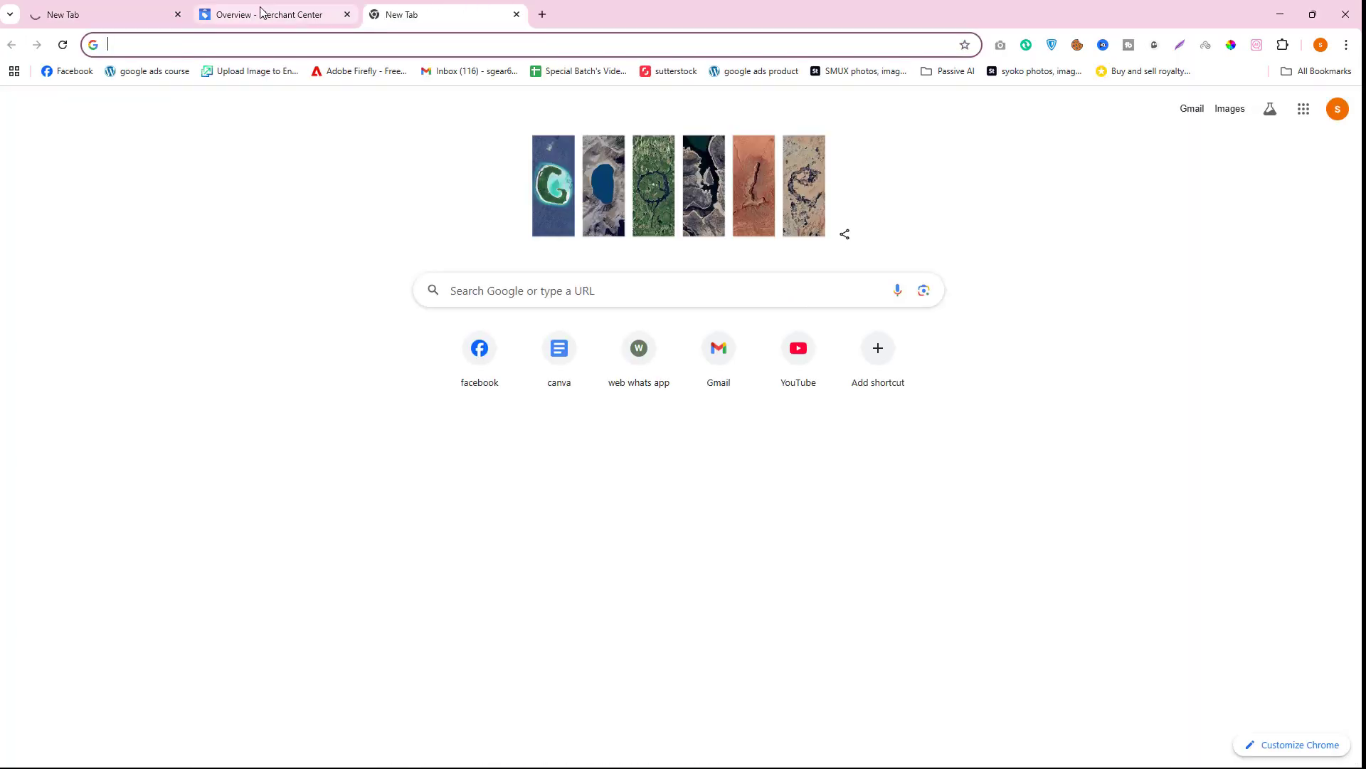
text(ads)
key(Return)
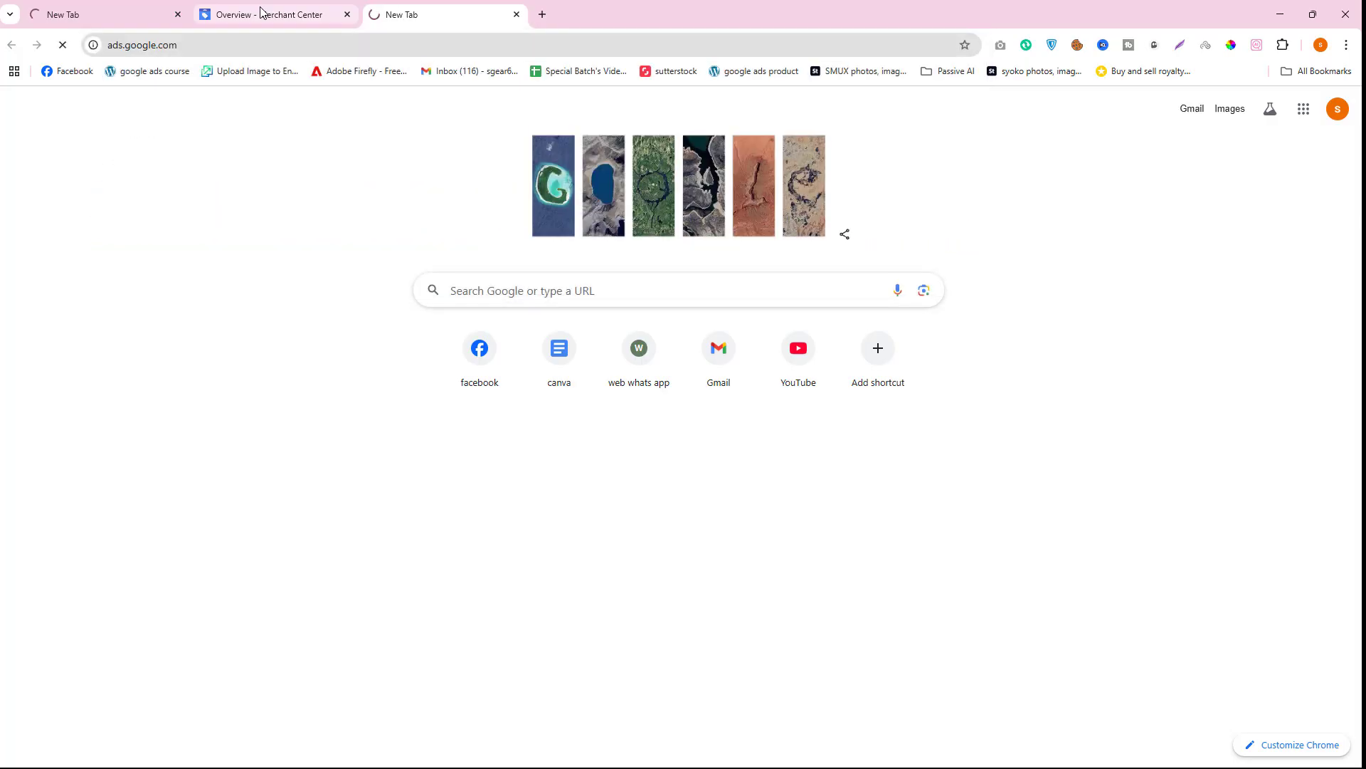
click(87, 9)
click(296, 44)
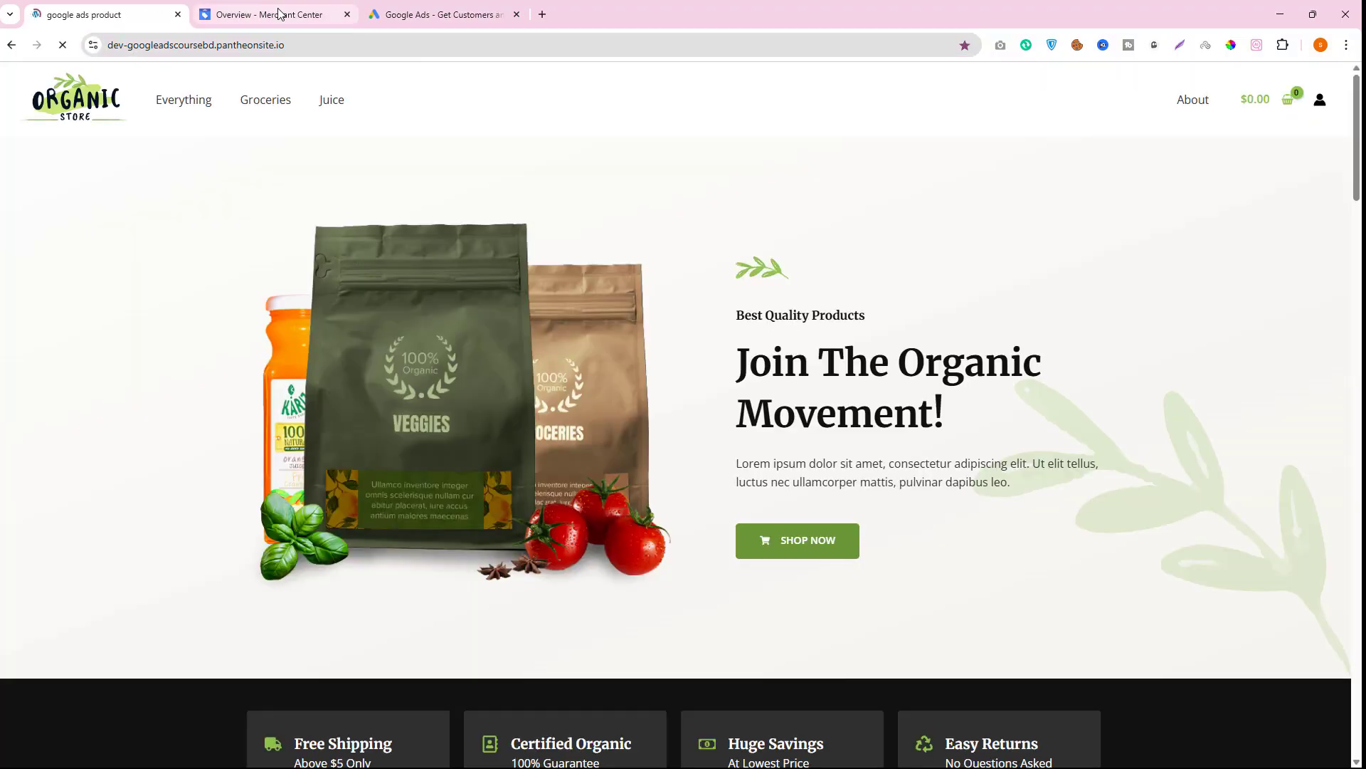
click(274, 14)
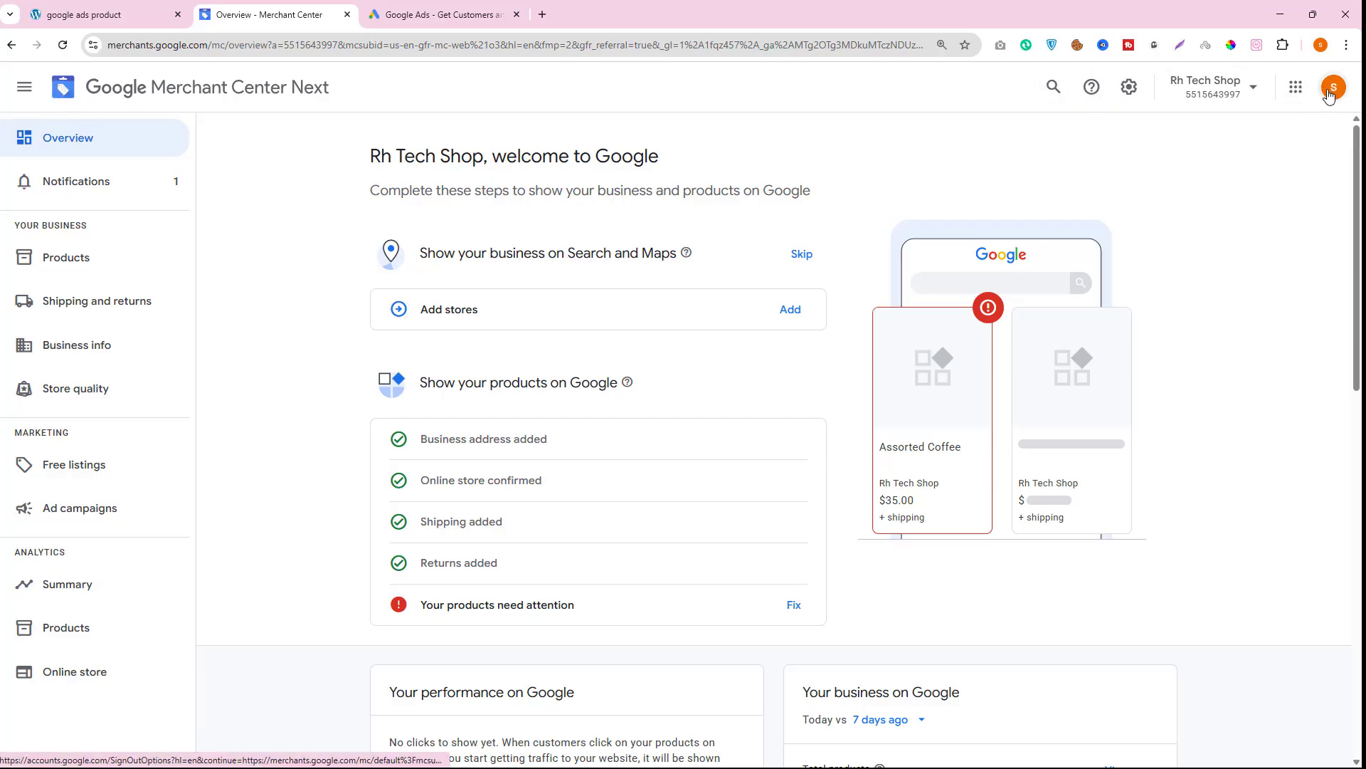
click(448, 15)
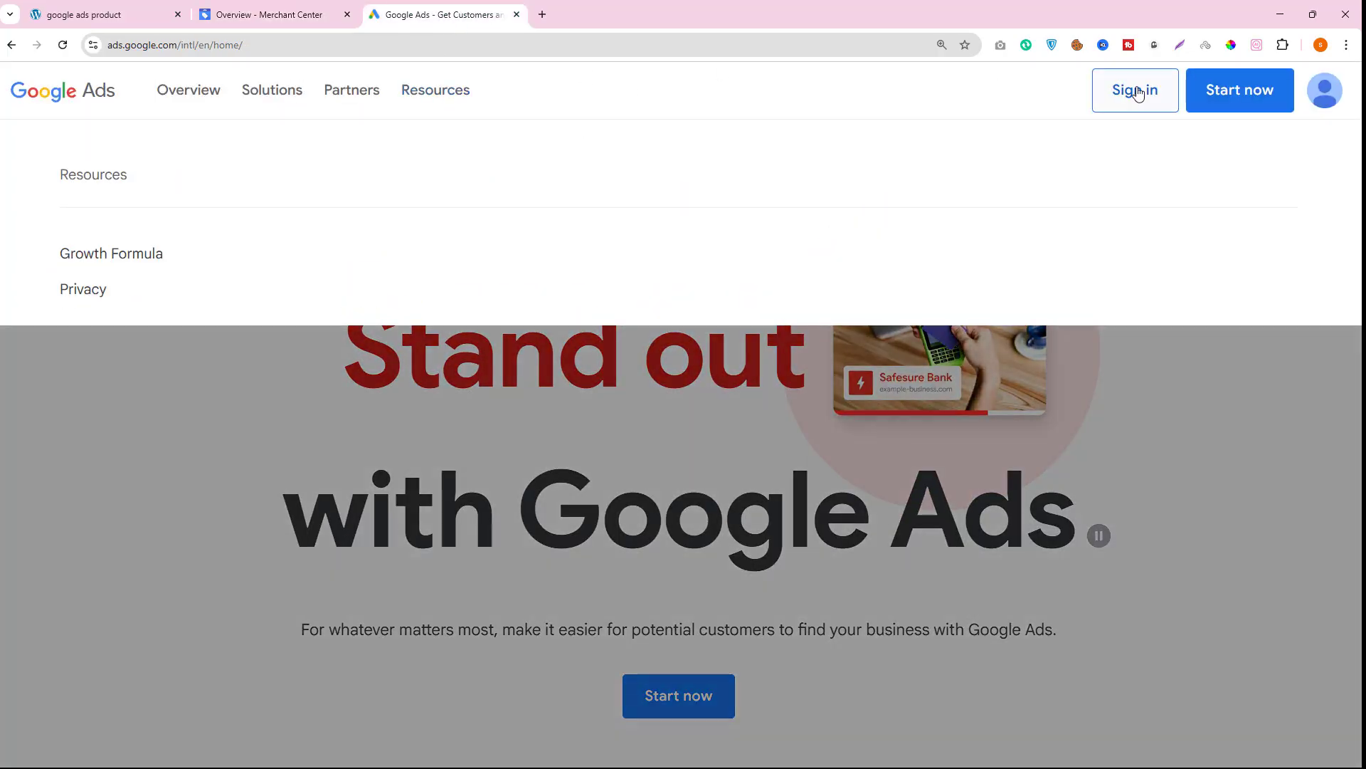
click(1137, 91)
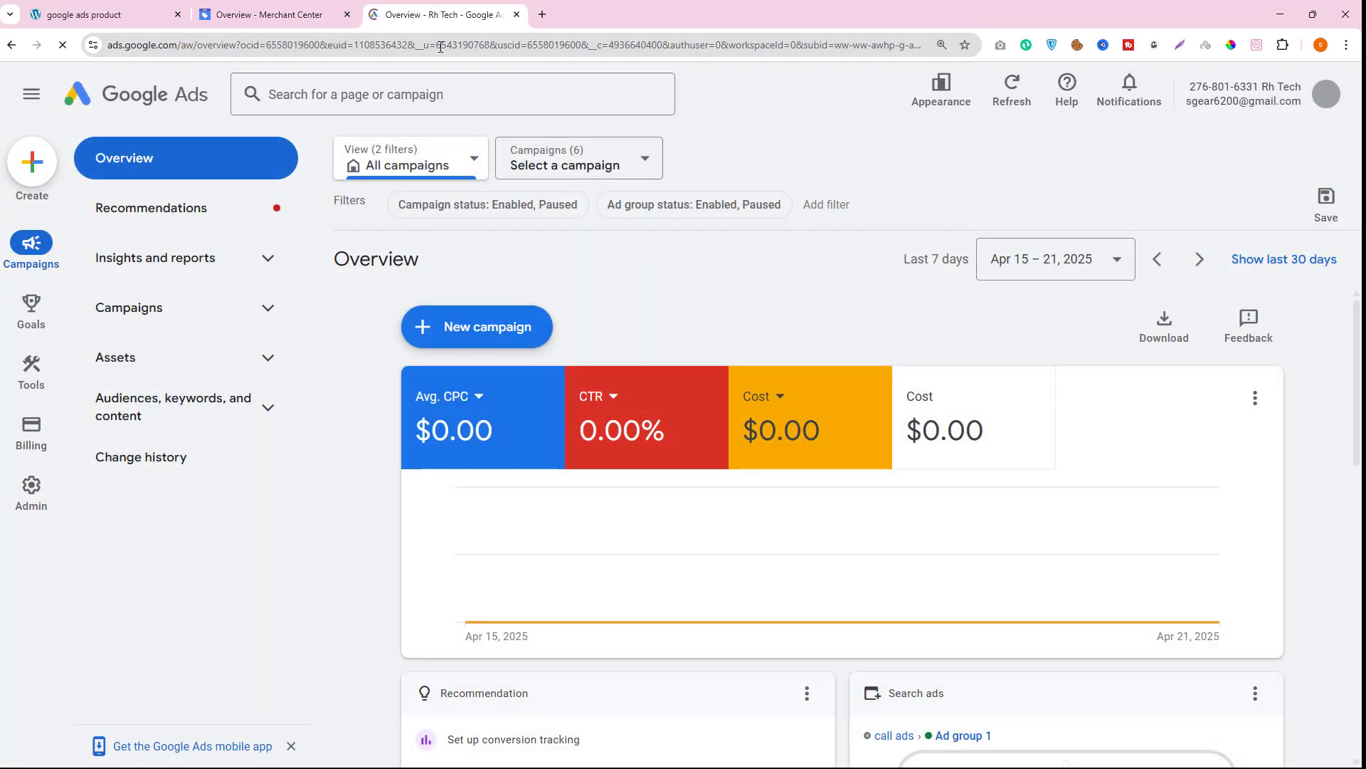
- Go to the store's /wp-admin address and log in to the WordPress dashboard
click(100, 18)
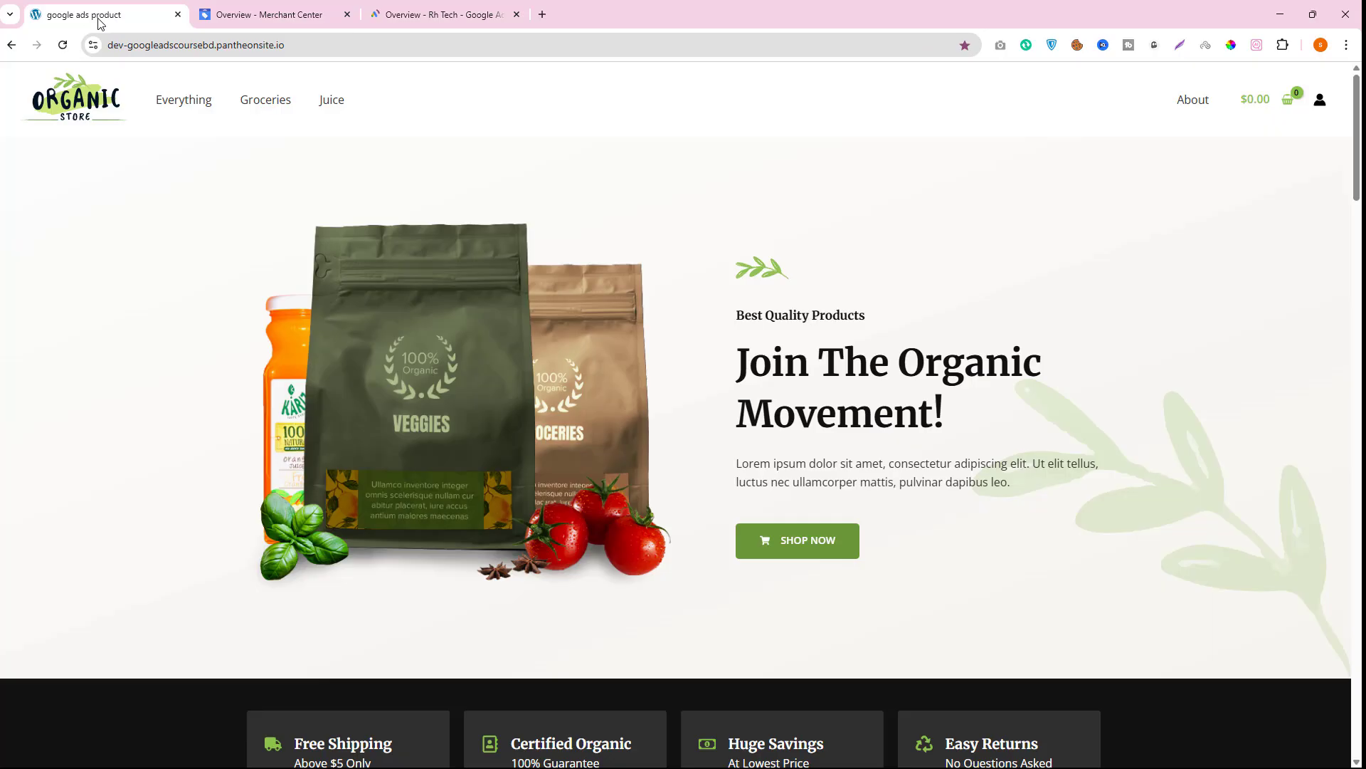
click(317, 46)
click(369, 40)
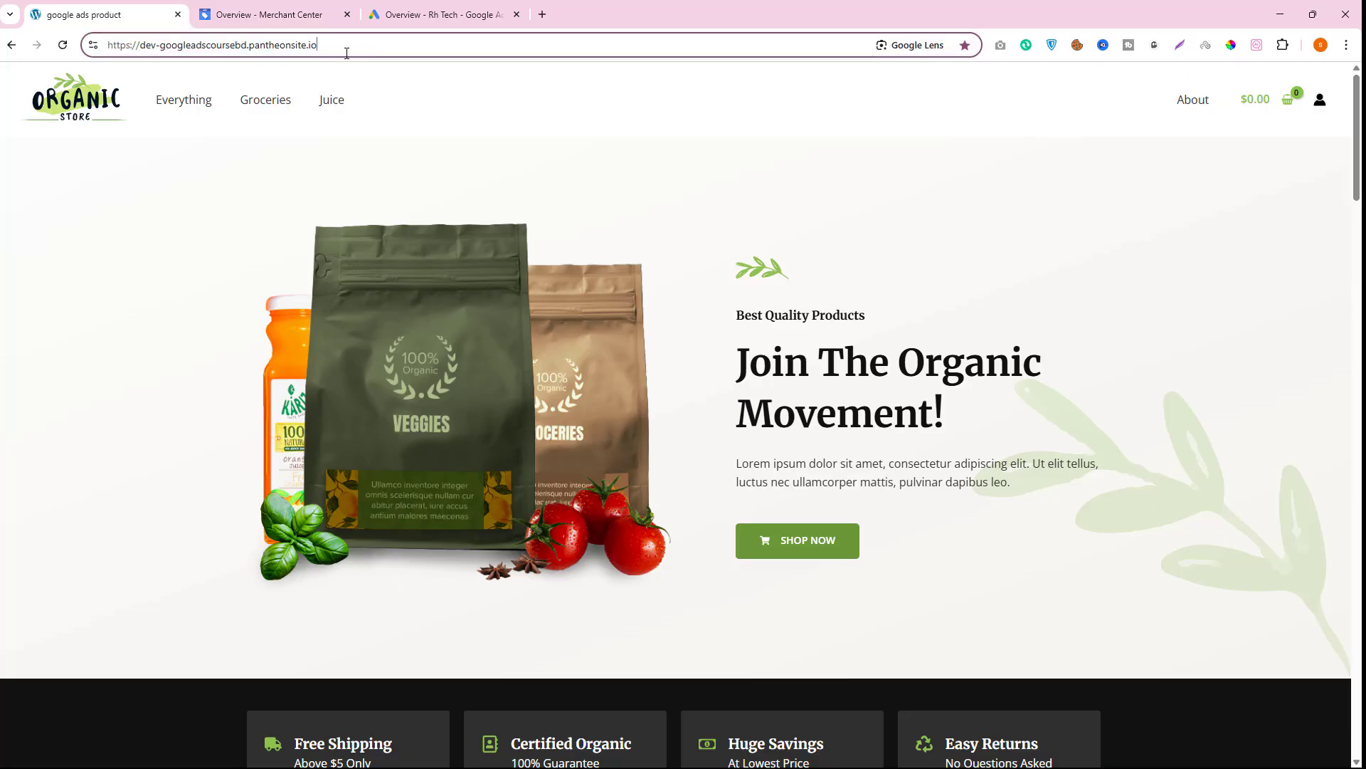
text(/wp-admin)
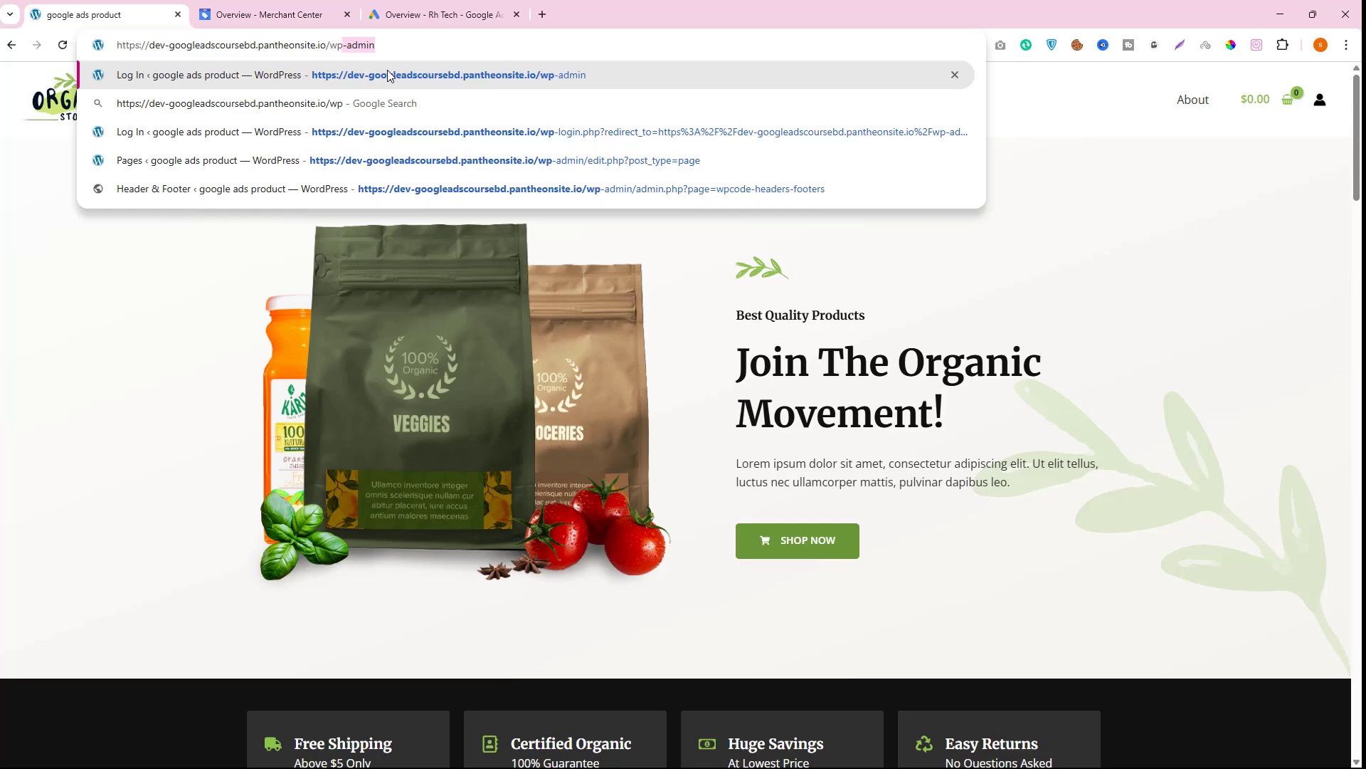
key(Return)
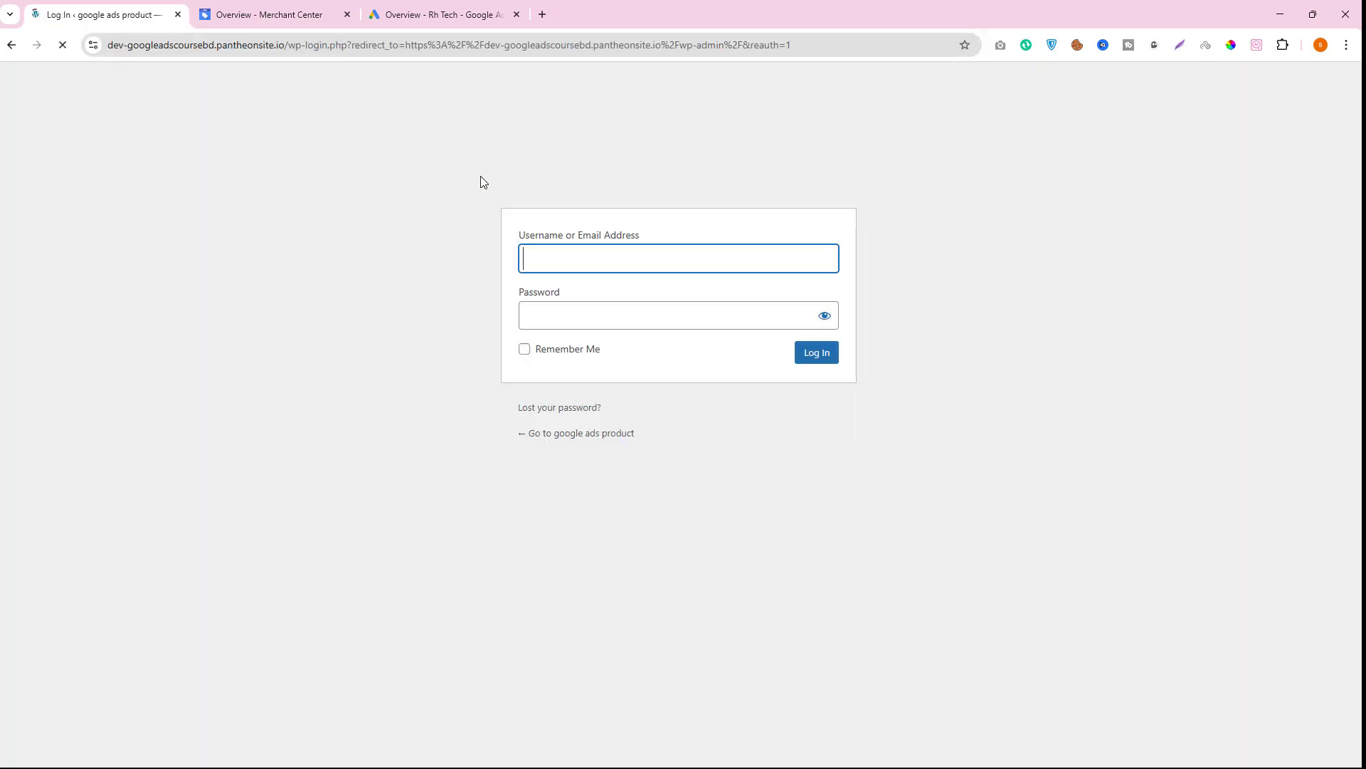
click(796, 394)
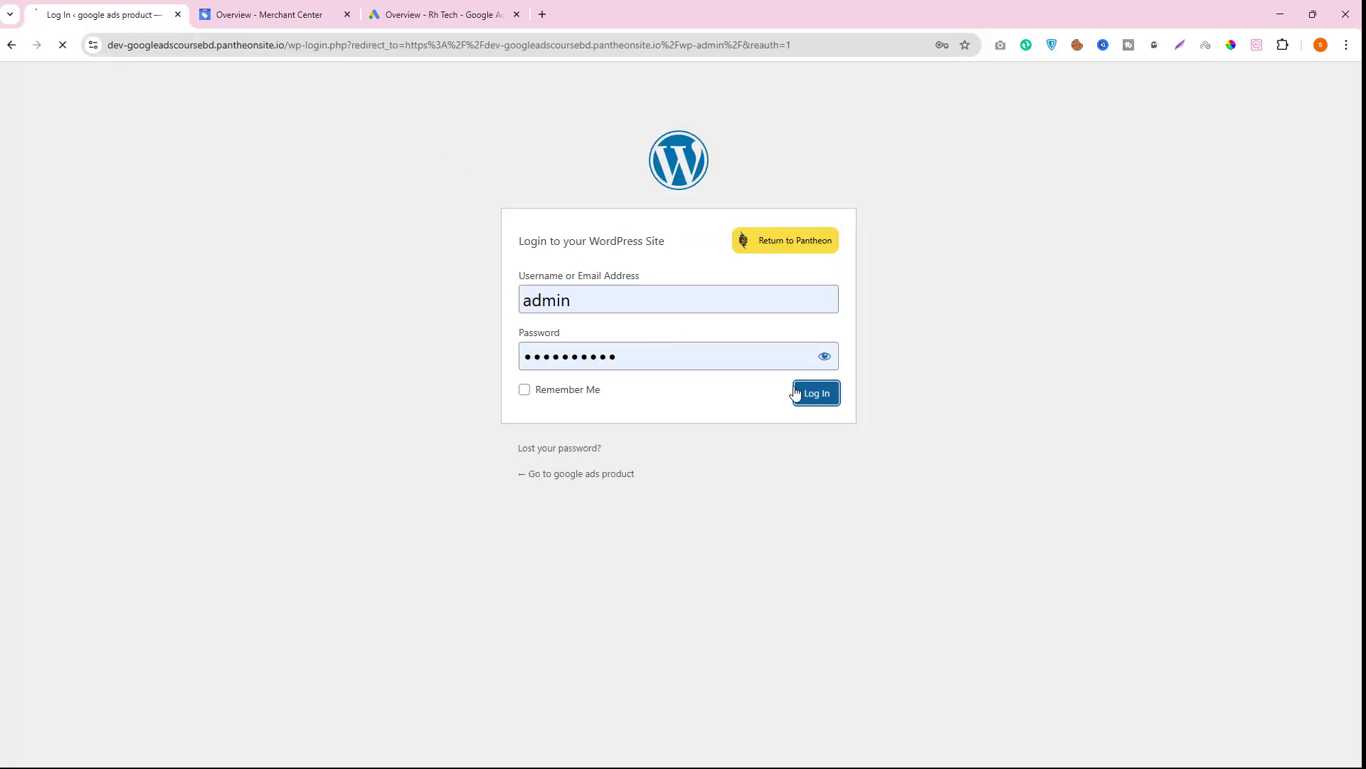
- Open the product list in Merchant Center to check the products' status
click(225, 11)
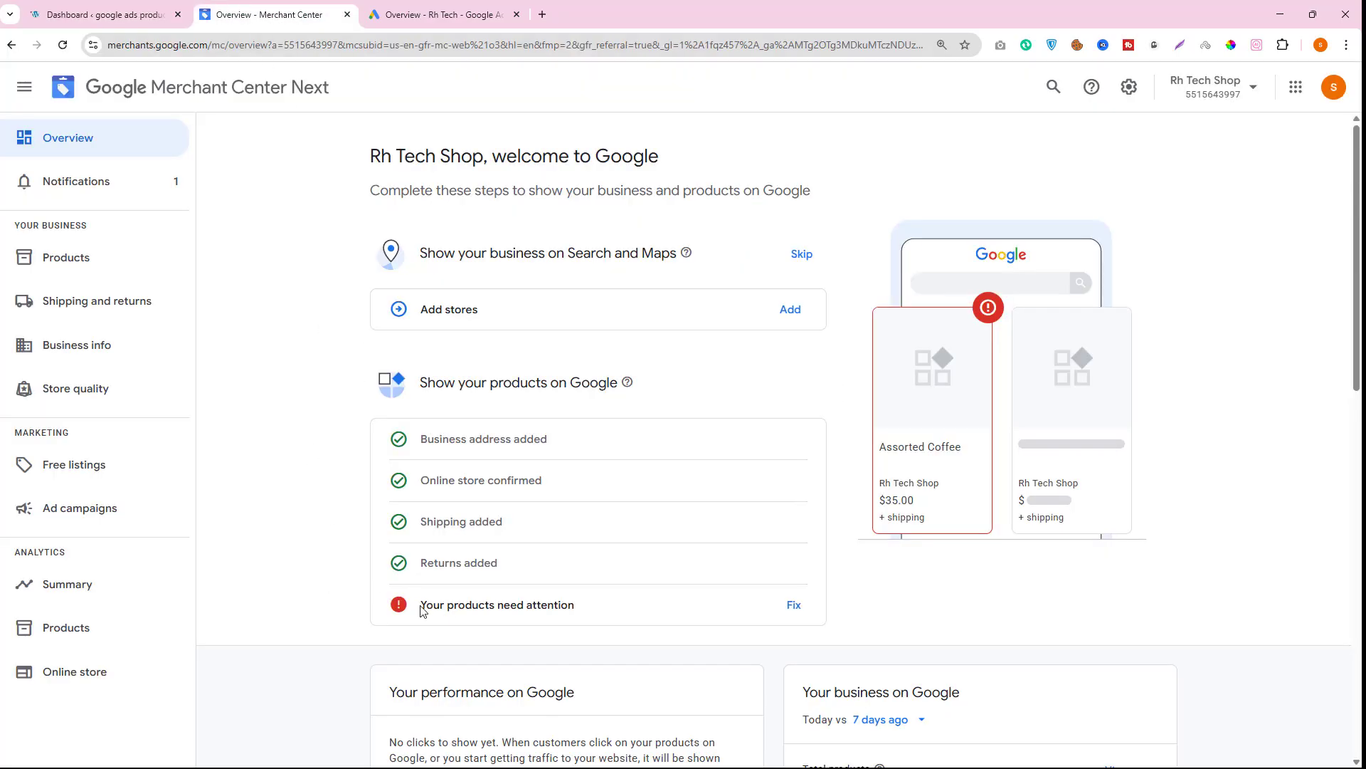
drag(421, 605, 495, 614)
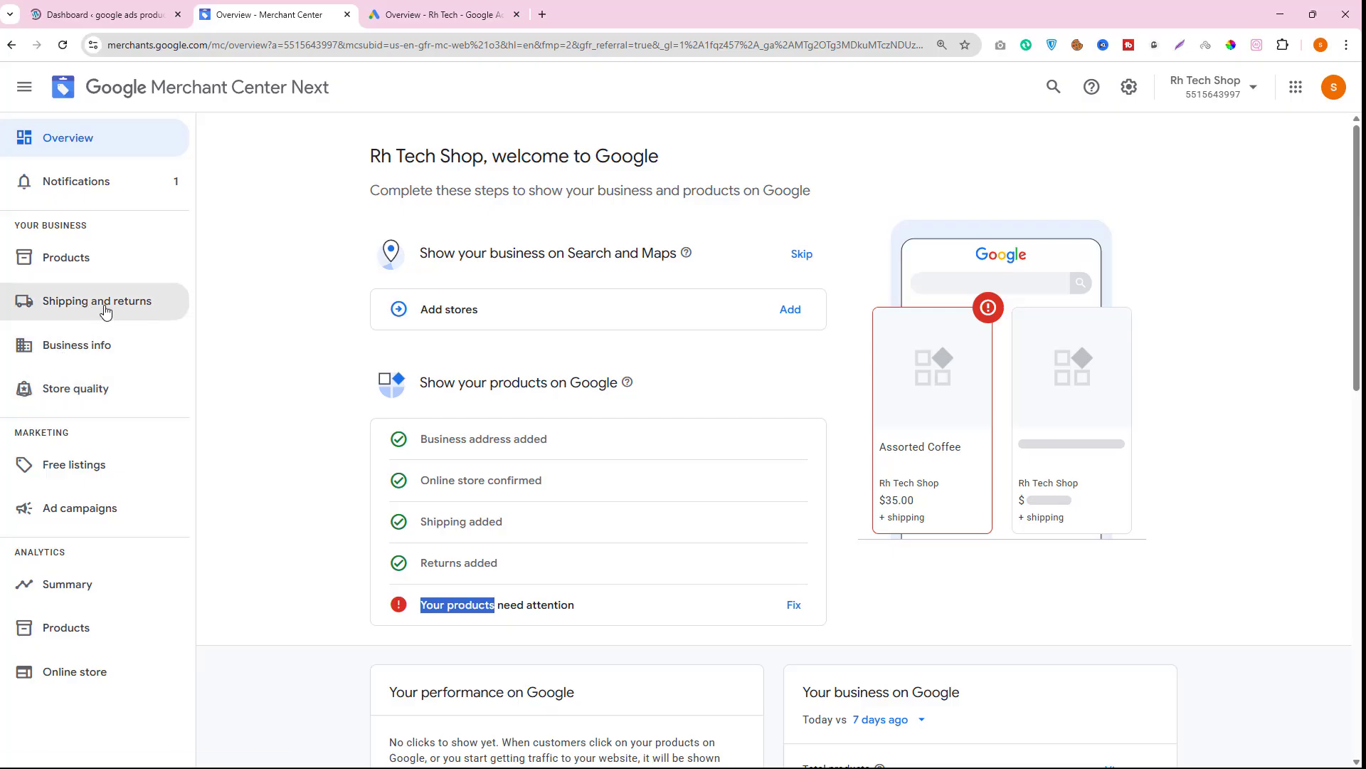
click(107, 259)
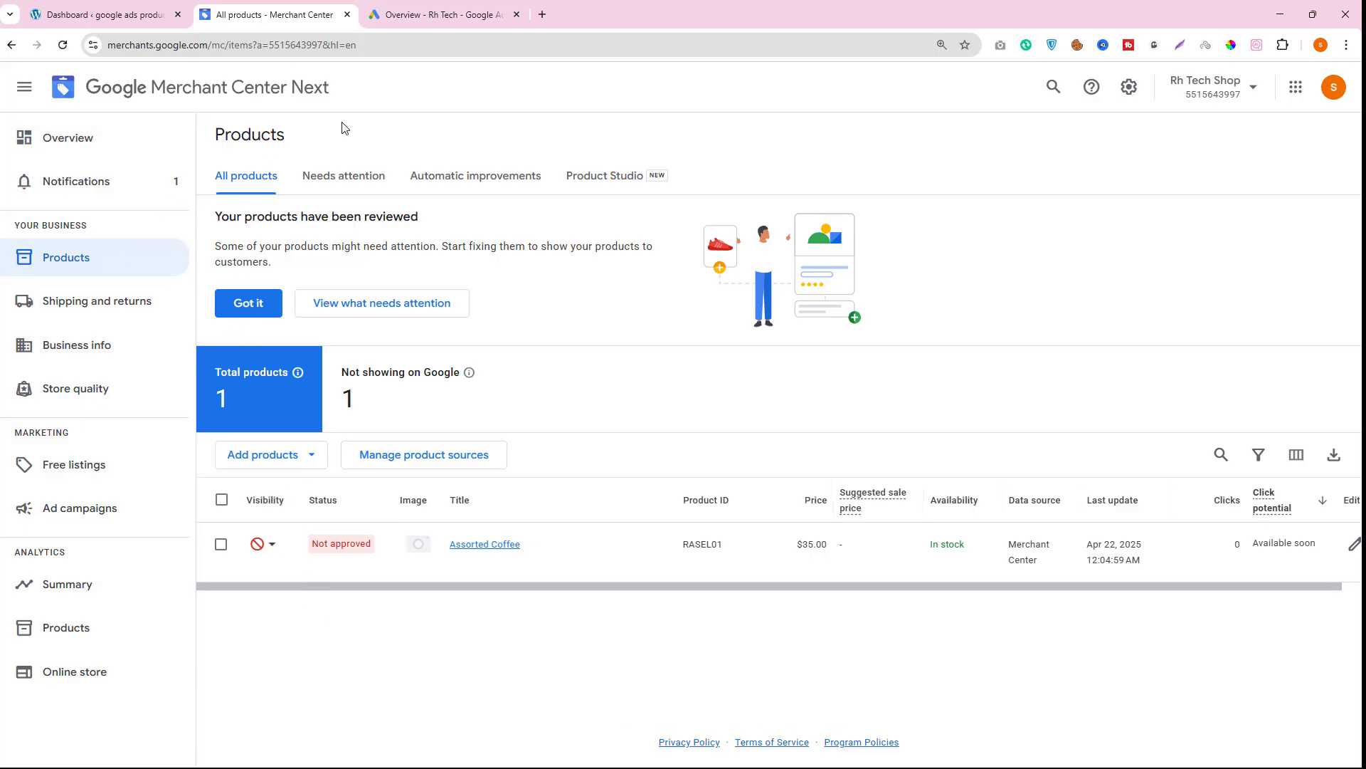
- Start a new campaign in Google Ads and hide the notice banner
click(442, 12)
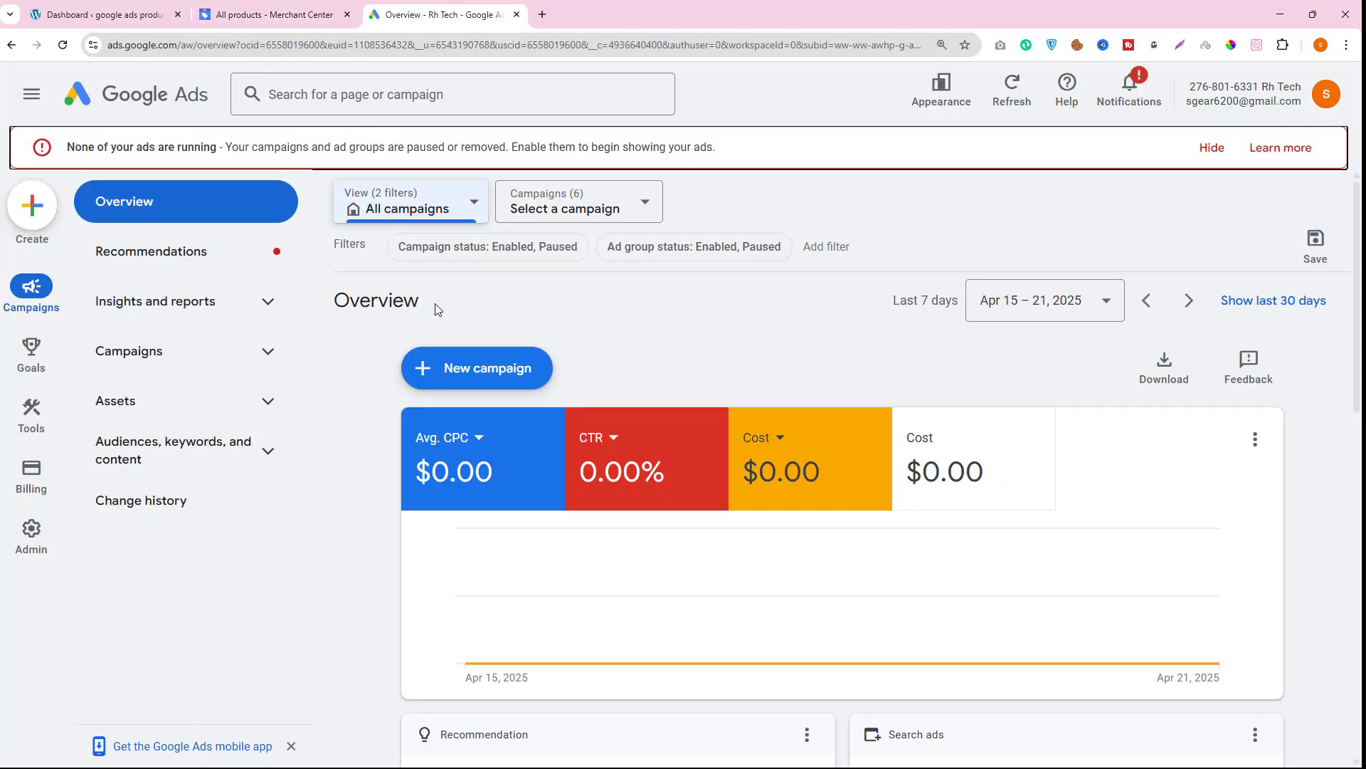
click(495, 373)
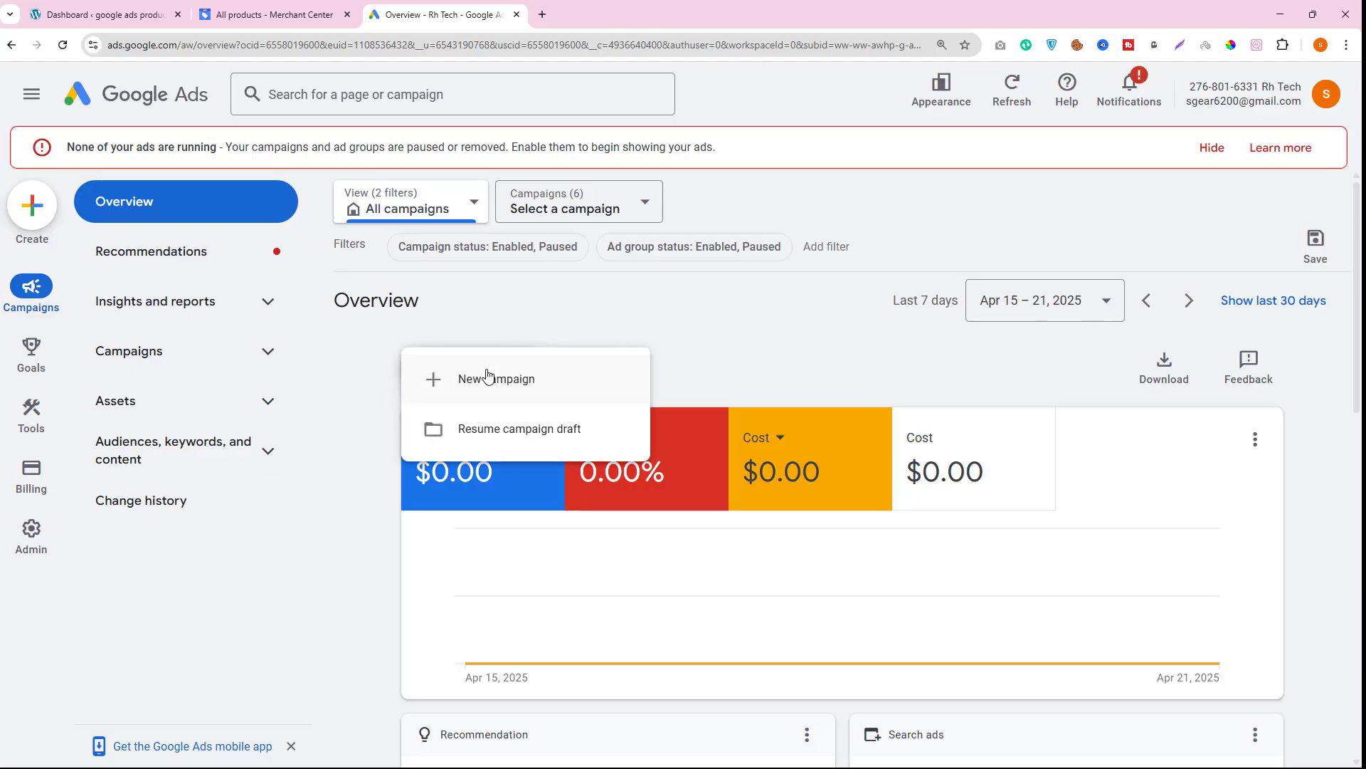
click(484, 385)
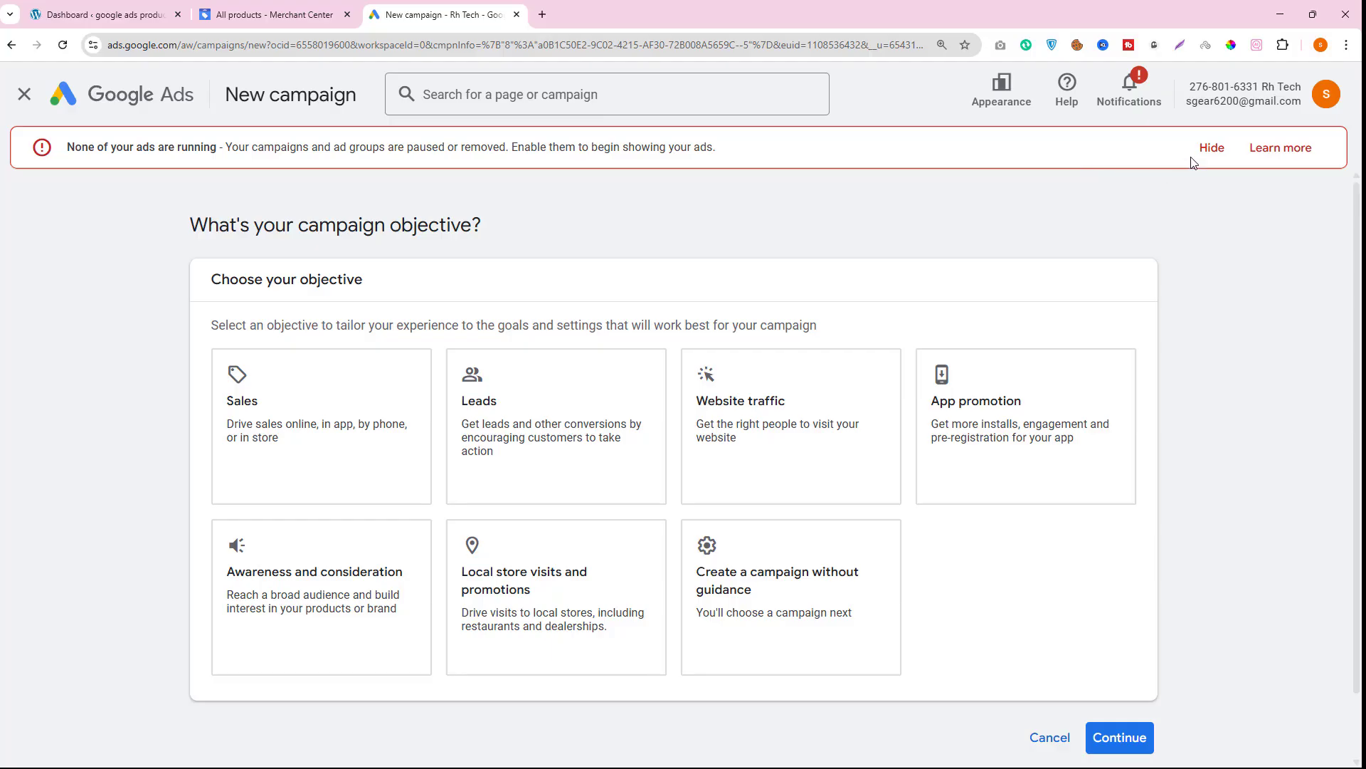
click(1211, 147)
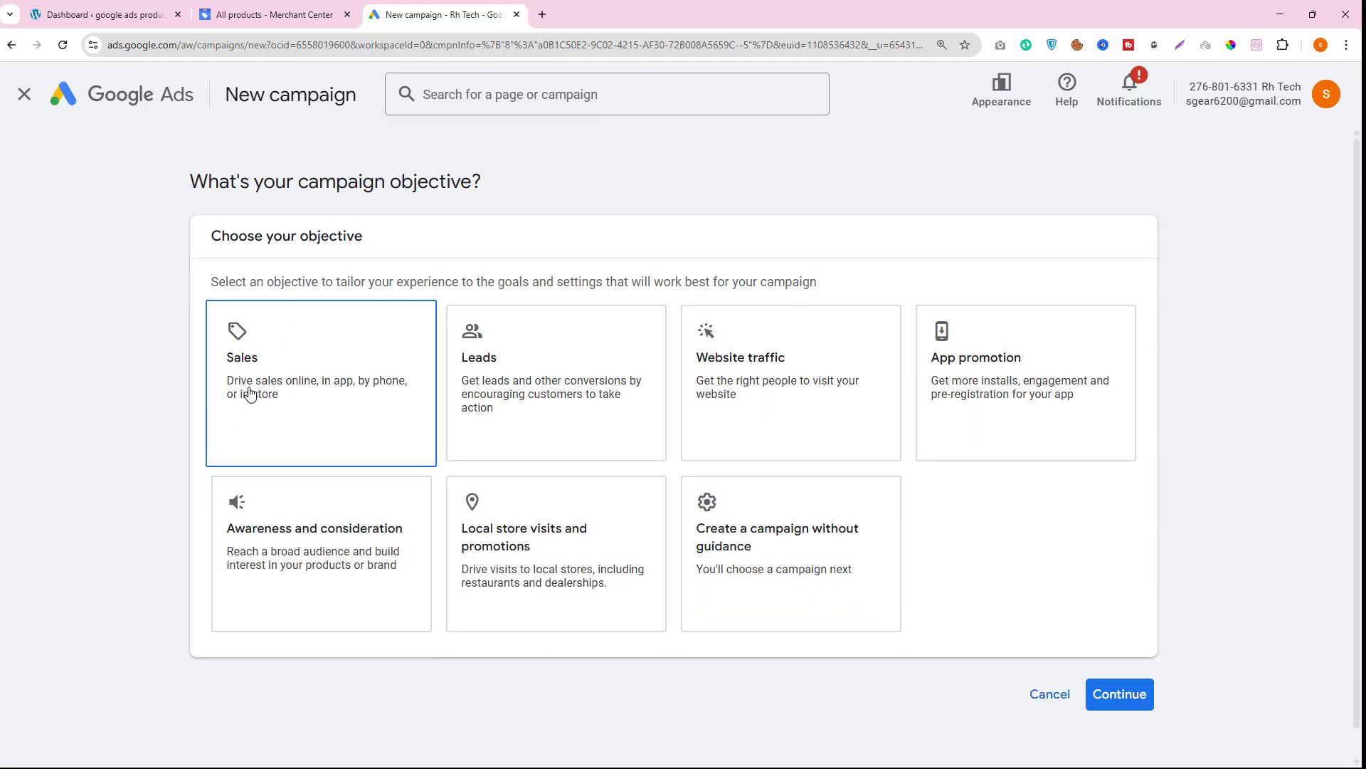
- Choose the Sales objective, keep the default conversion goals, and continue
click(486, 363)
click(311, 377)
click(308, 371)
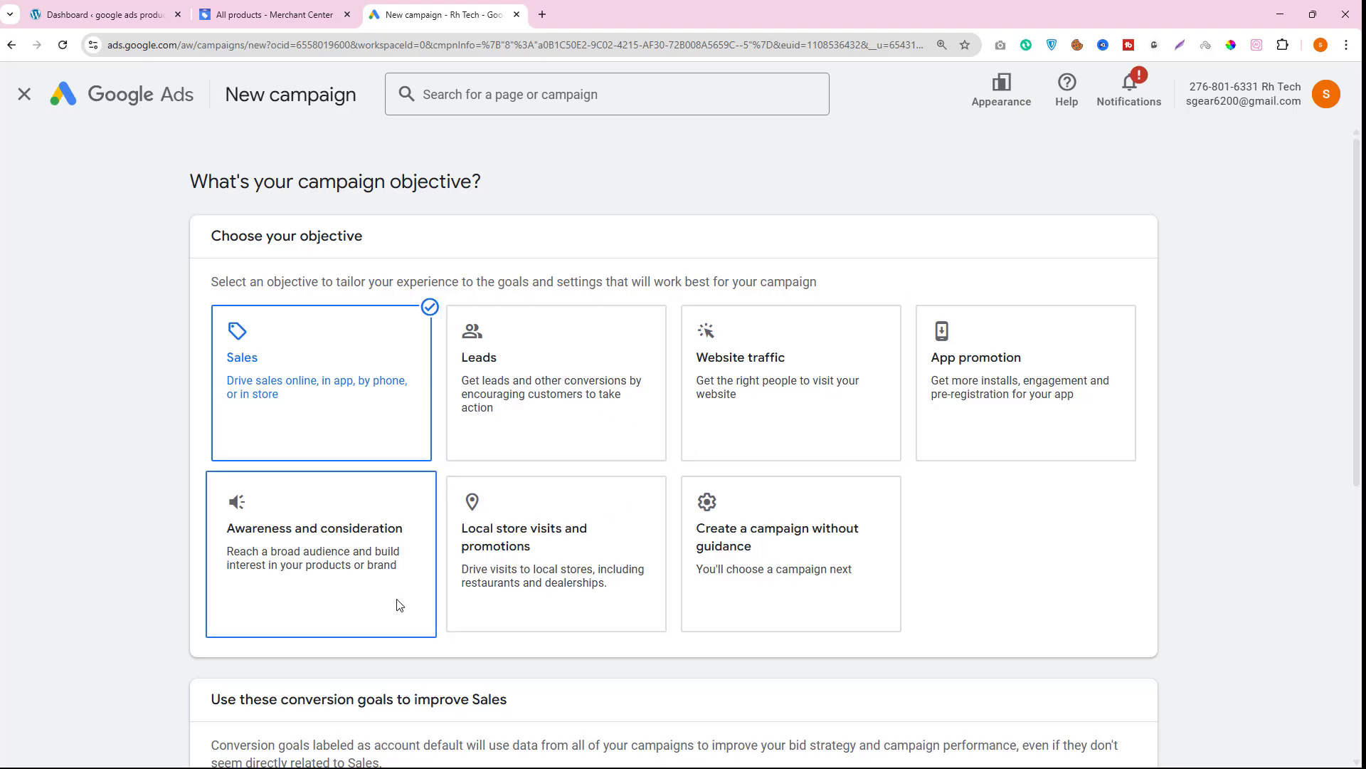
scroll(388, 619, down, 6)
scroll(382, 640, up, 3)
scroll(321, 441, up, 1)
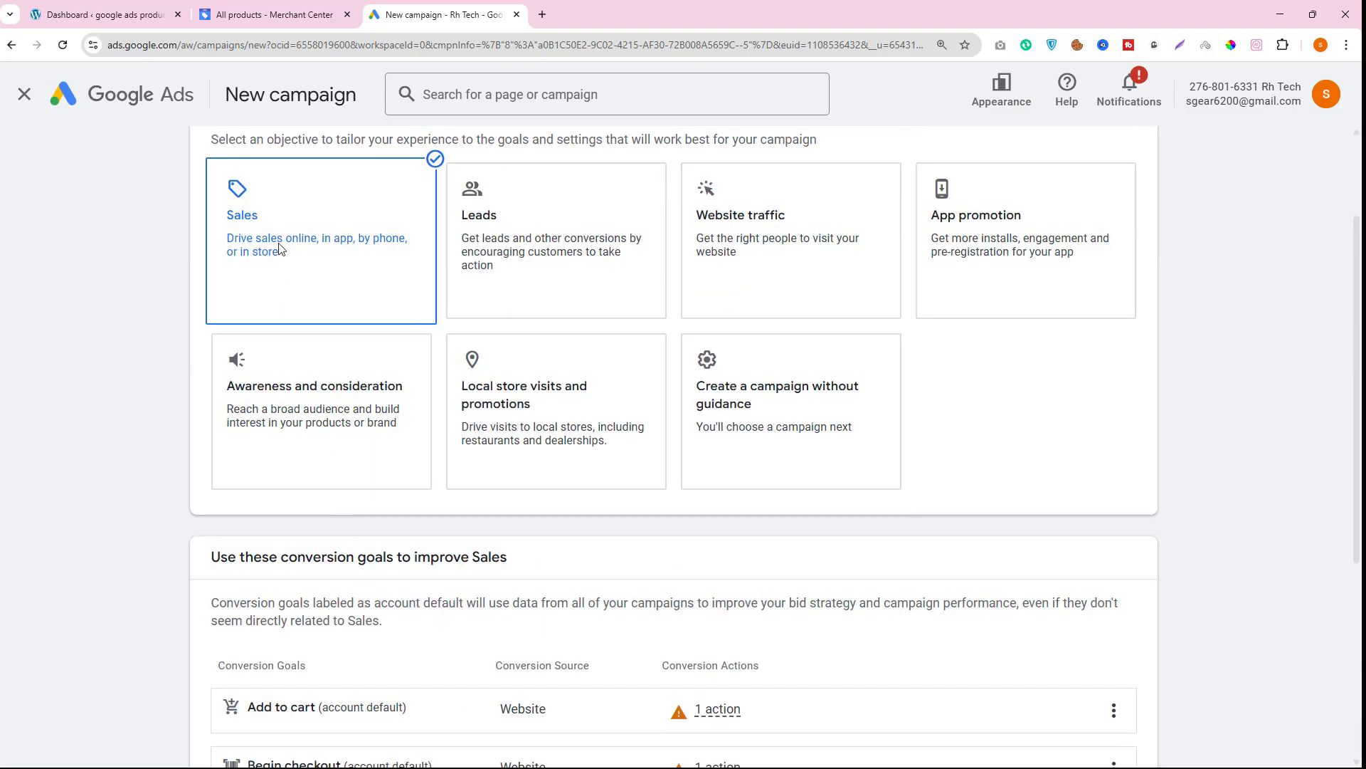
click(257, 252)
click(255, 366)
scroll(783, 498, down, 8)
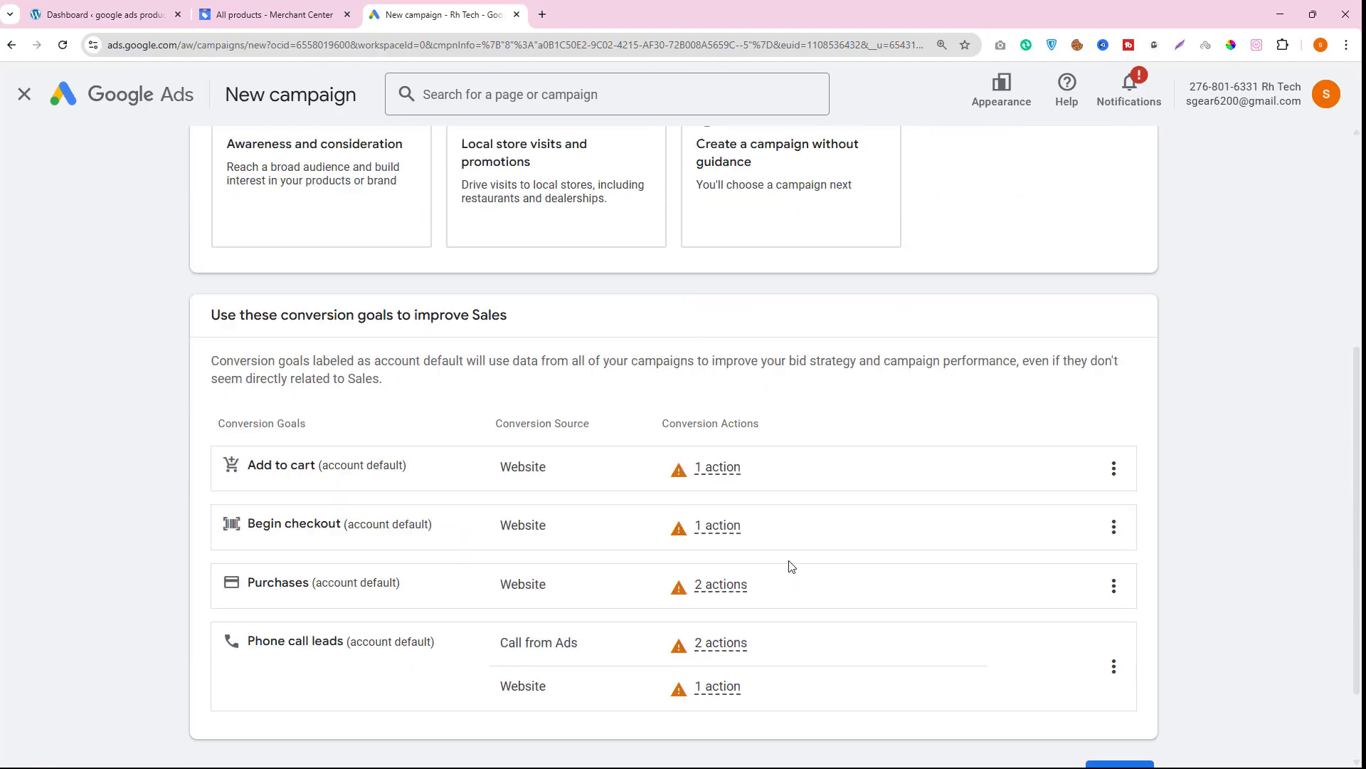
click(1122, 665)
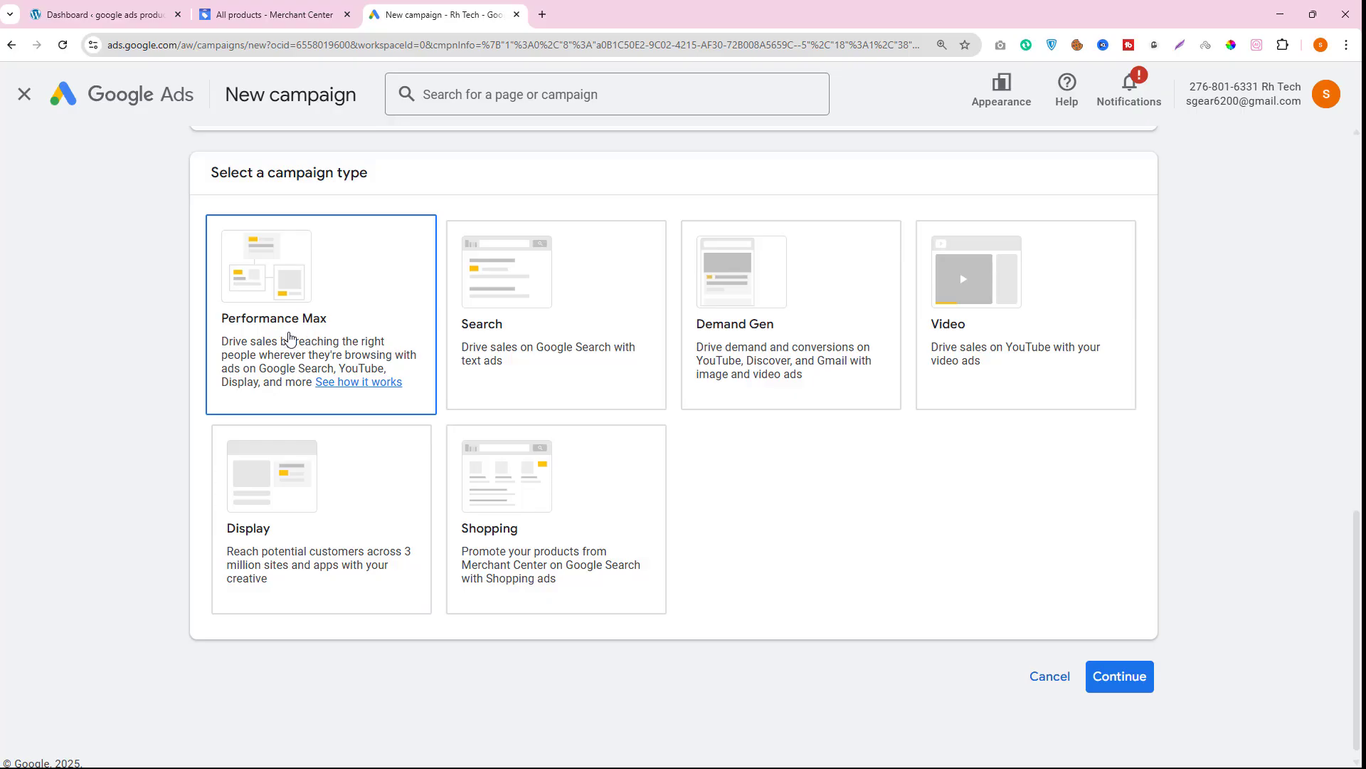
- Choose Shopping as the campaign type
click(535, 512)
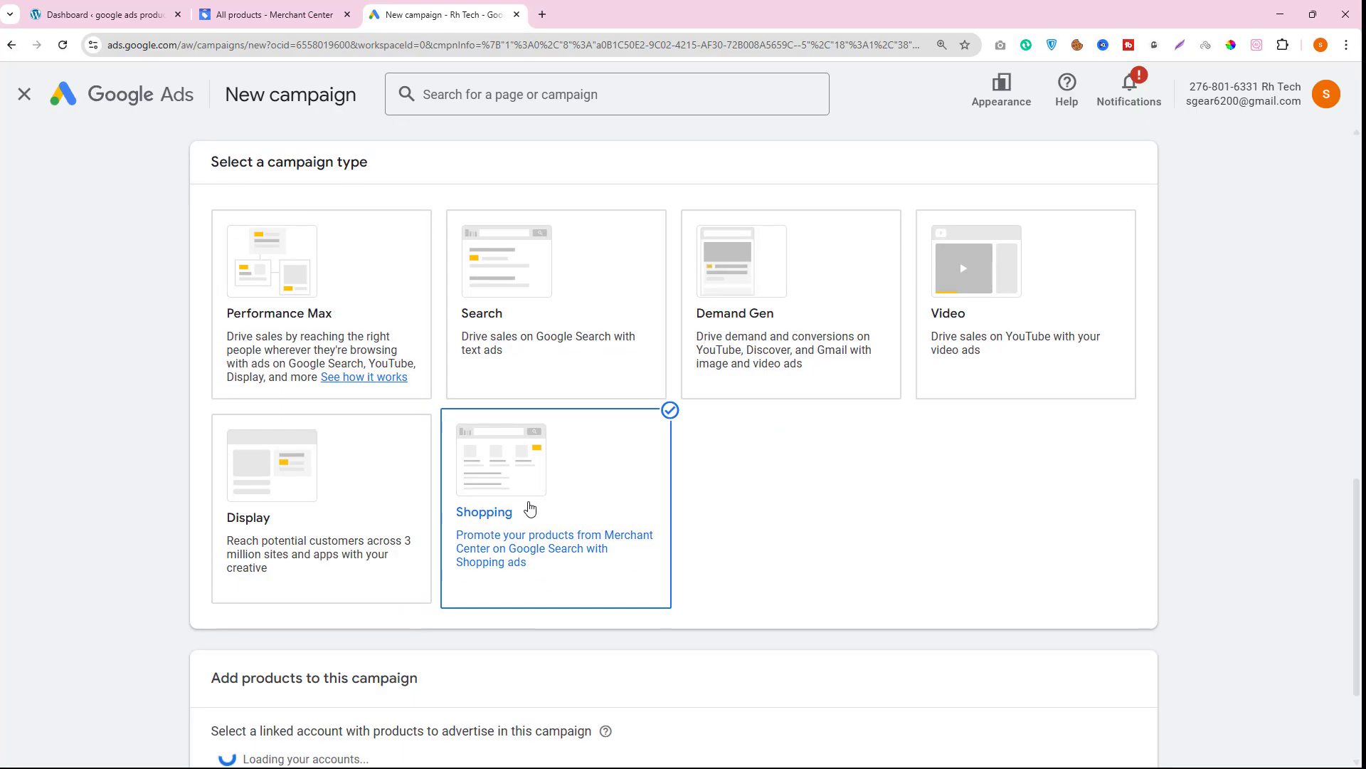
scroll(205, 443, down, 5)
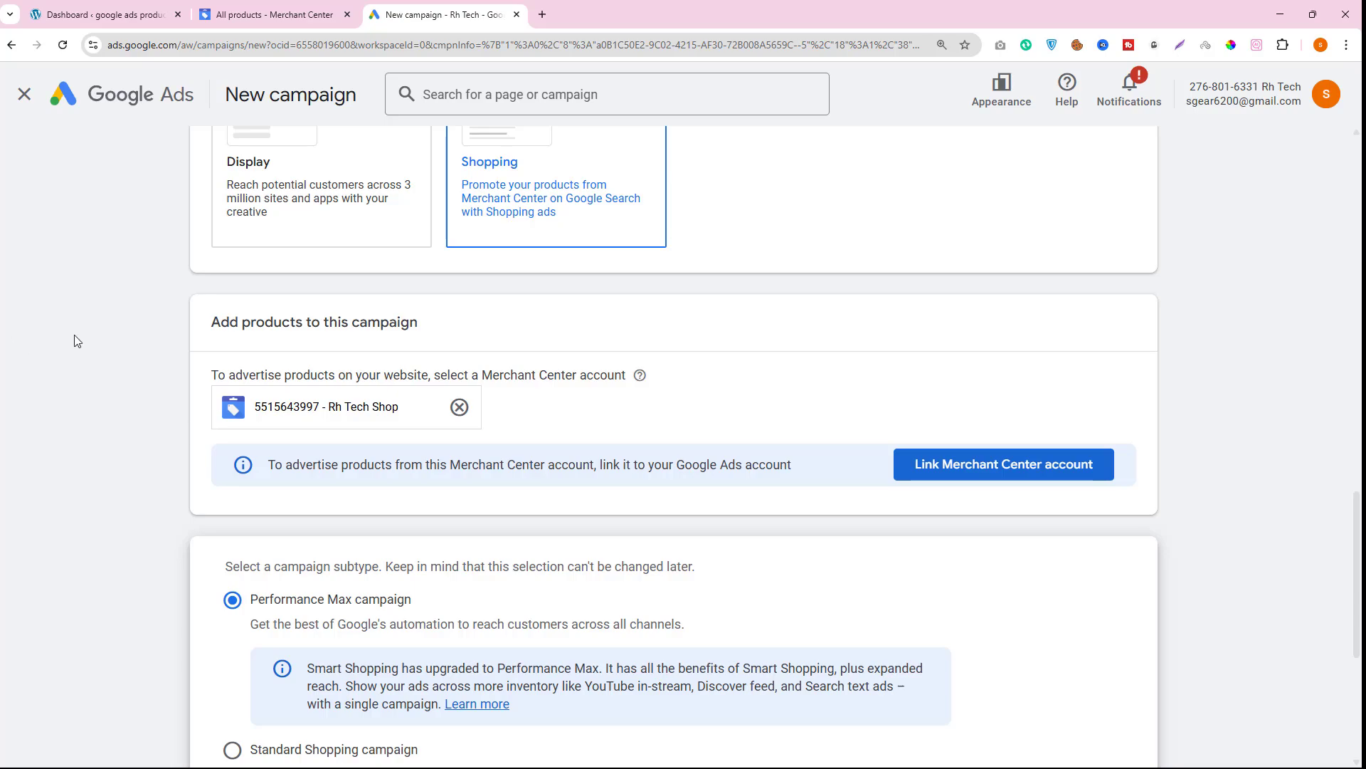
drag(205, 327, 417, 342)
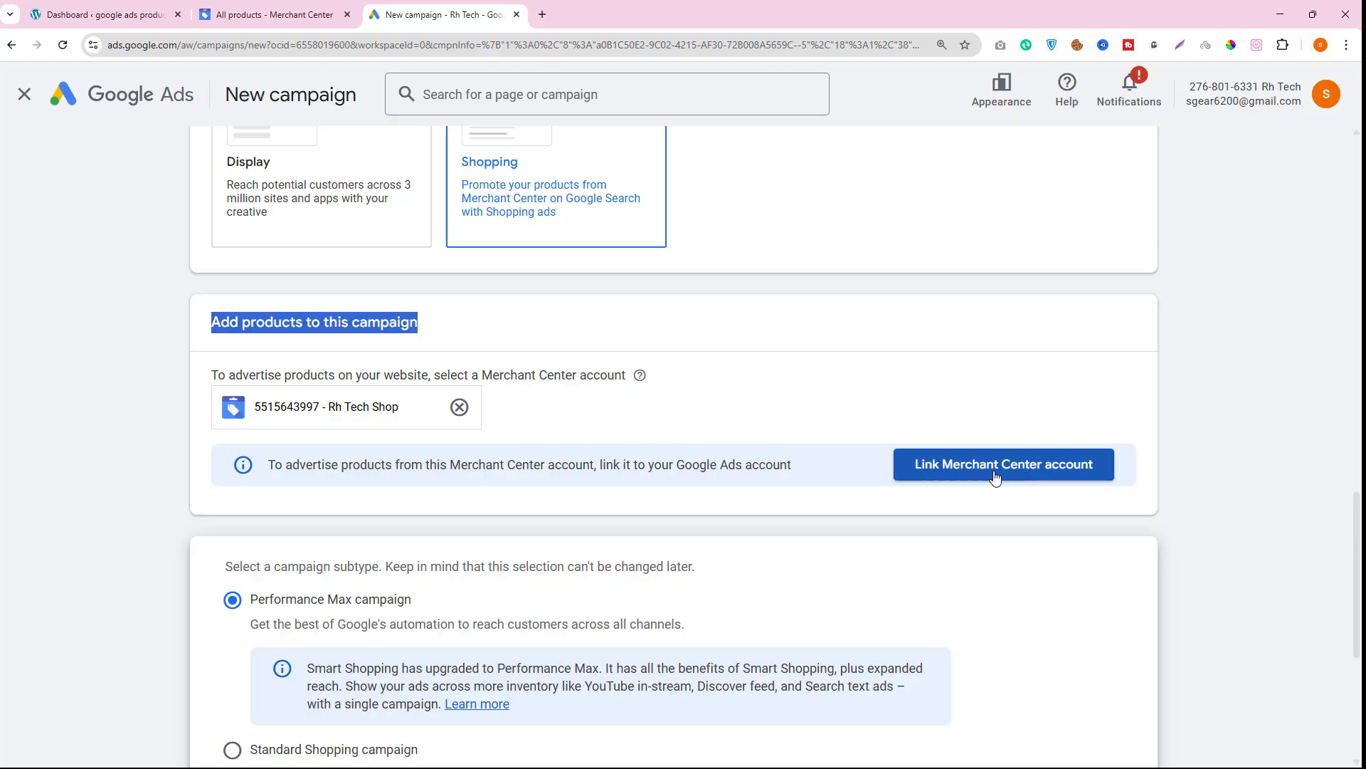
- Clear and reselect the Rh Tech Shop Merchant Center account for the campaign's products
click(459, 406)
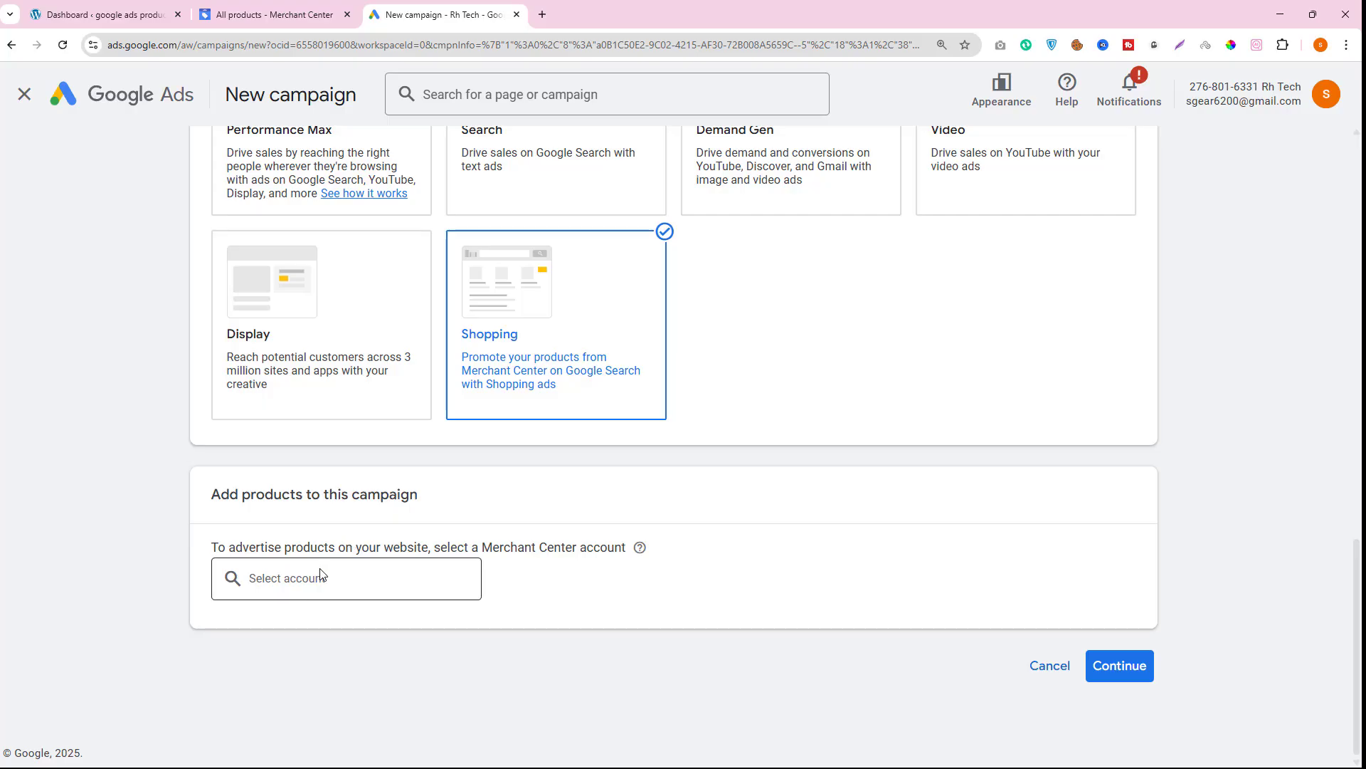
drag(226, 498, 412, 496)
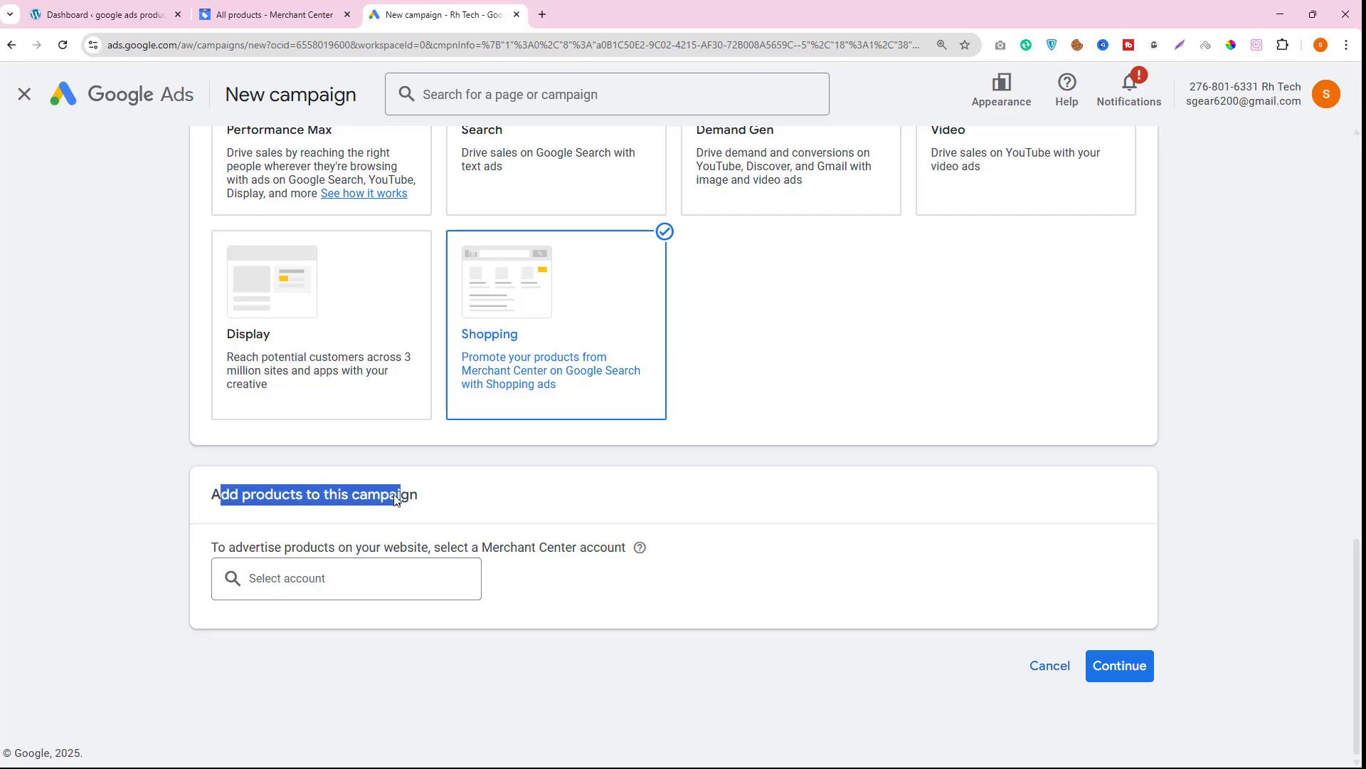
click(307, 576)
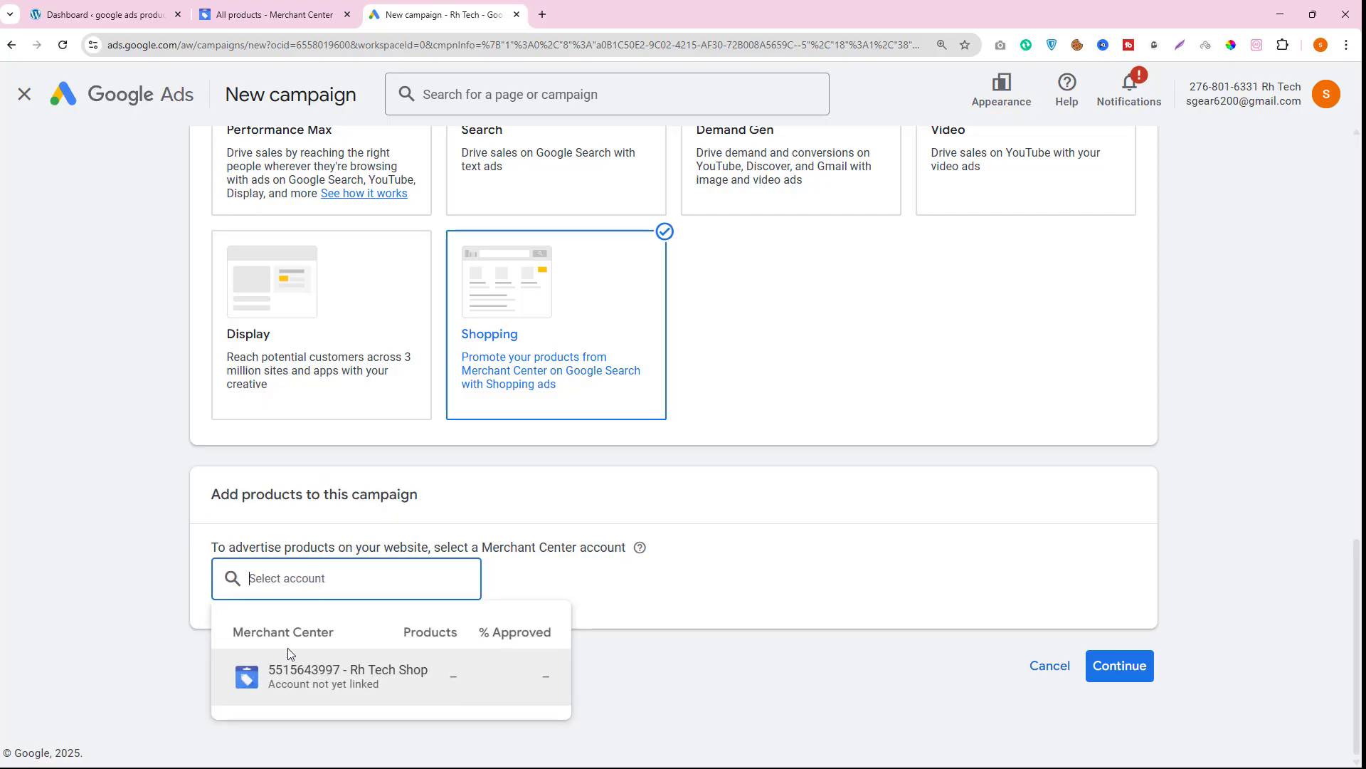
click(345, 690)
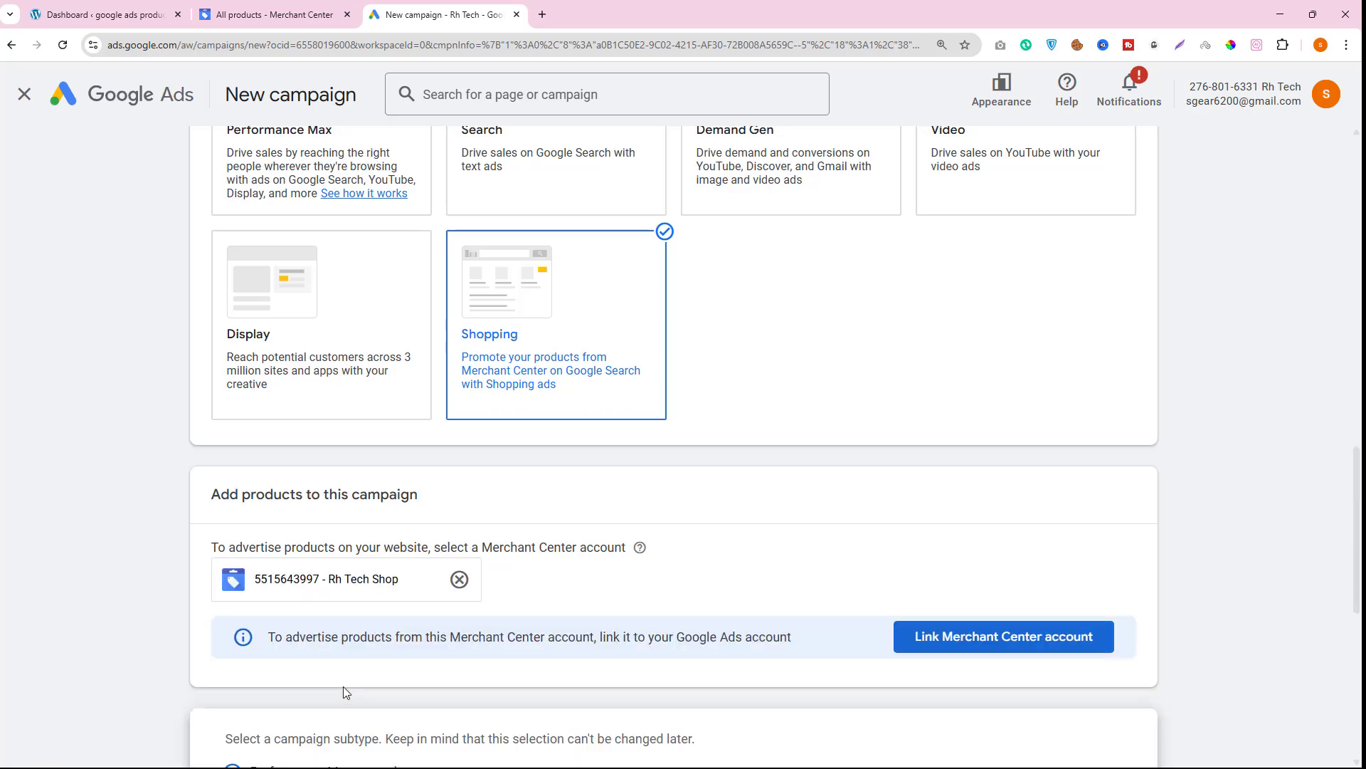
- Choose the Standard Shopping campaign subtype and try to continue
scroll(456, 667, down, 4)
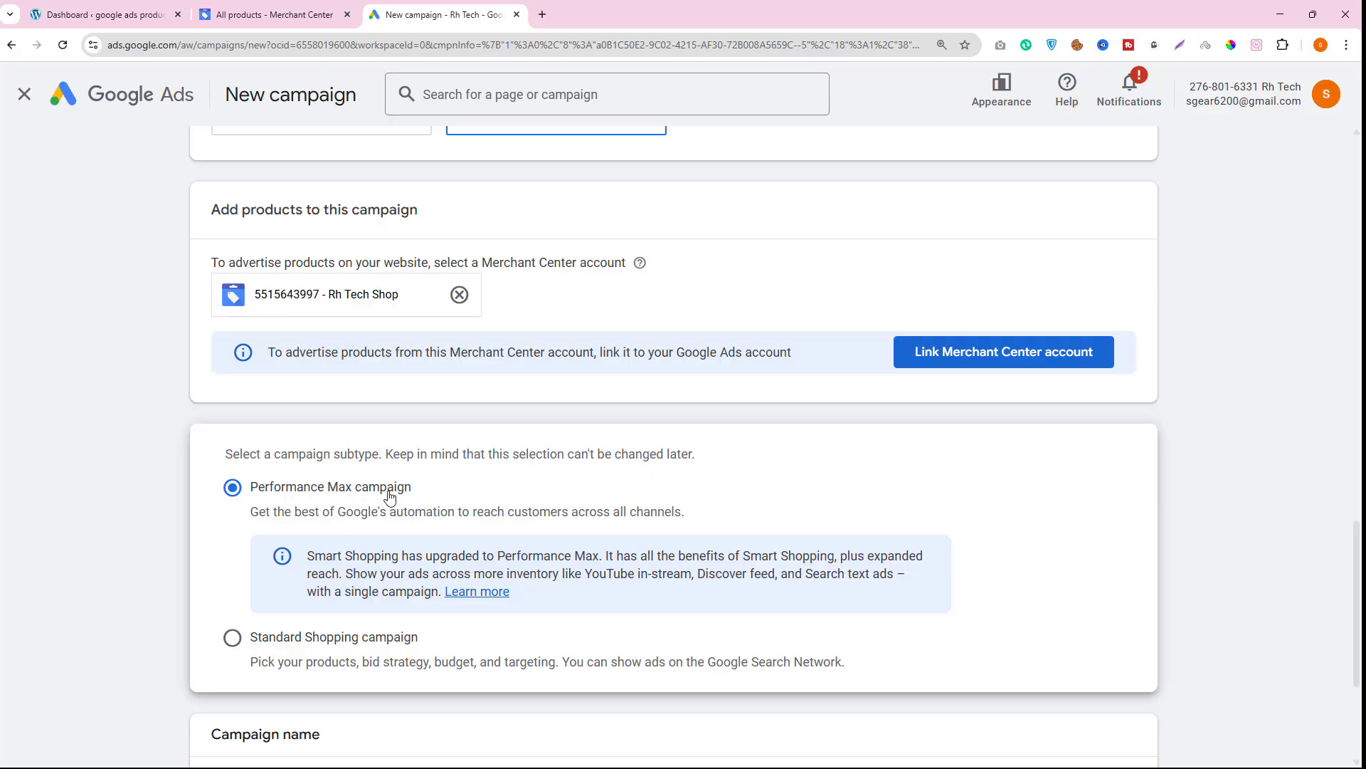
scroll(402, 508, down, 1)
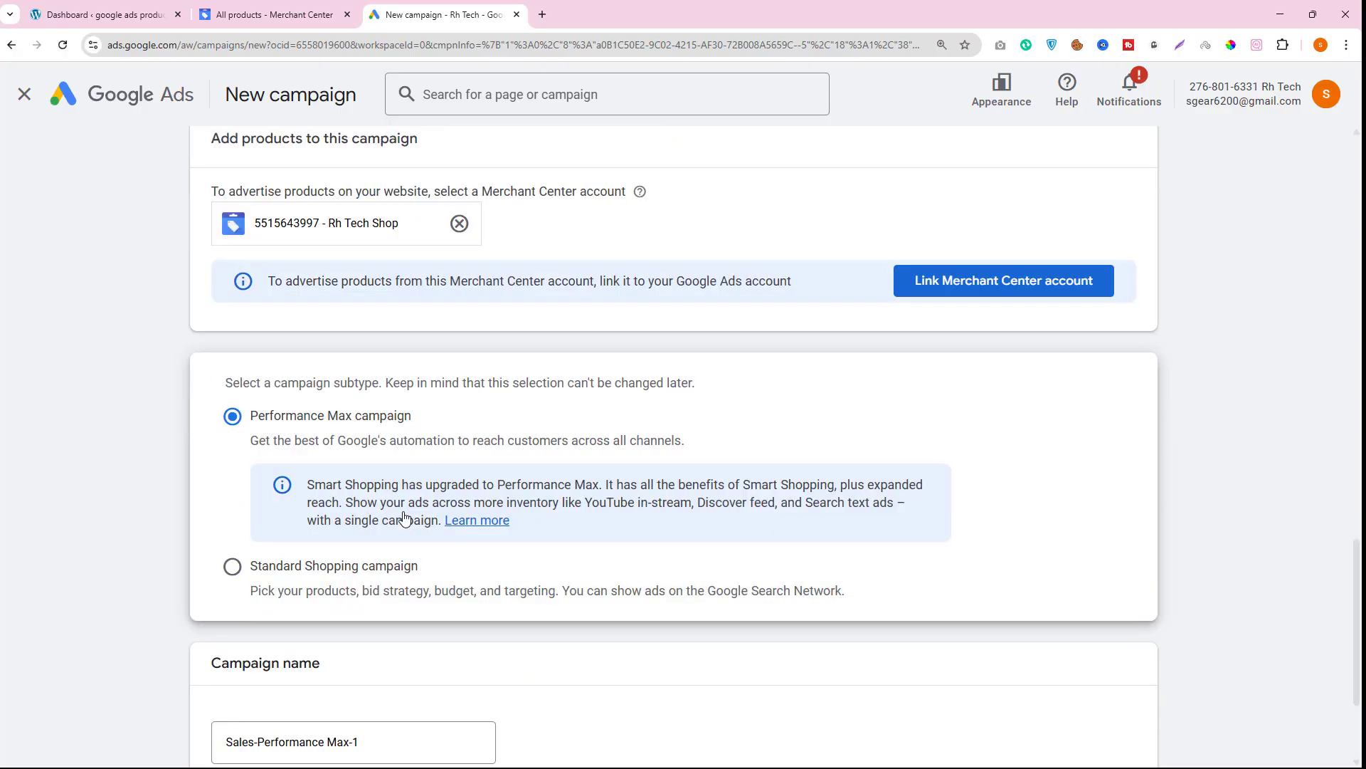
click(234, 567)
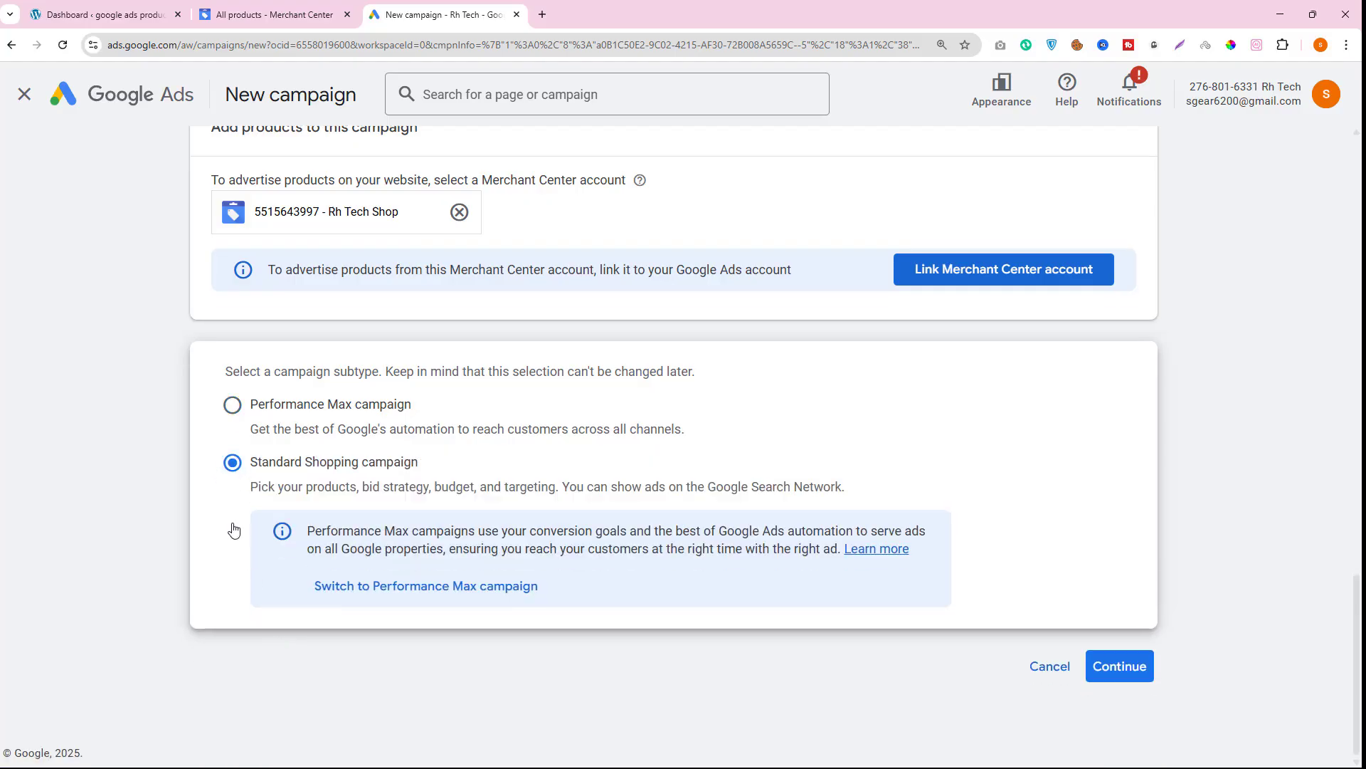
click(1114, 666)
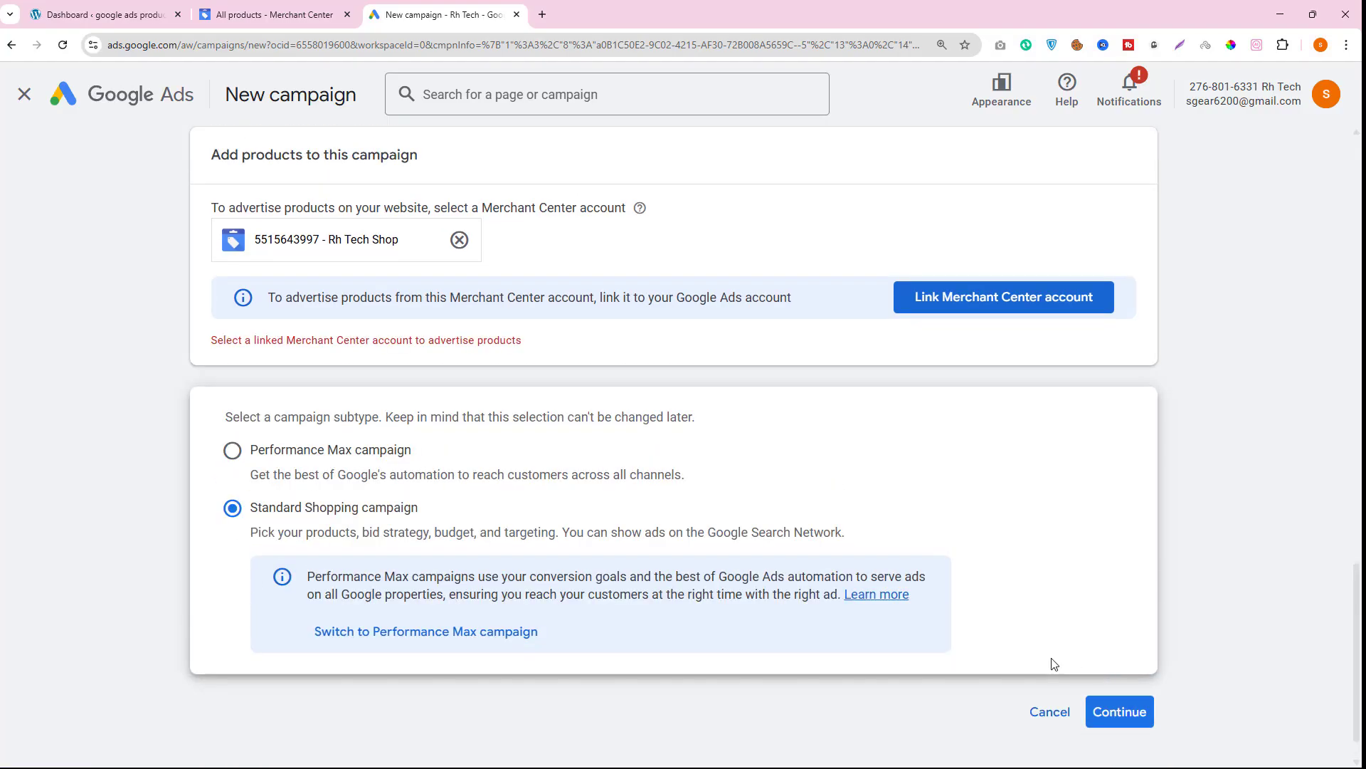
- Link the Rh Tech Shop Merchant Center account to this Google Ads account after reviewing the linking details
scroll(391, 520, up, 2)
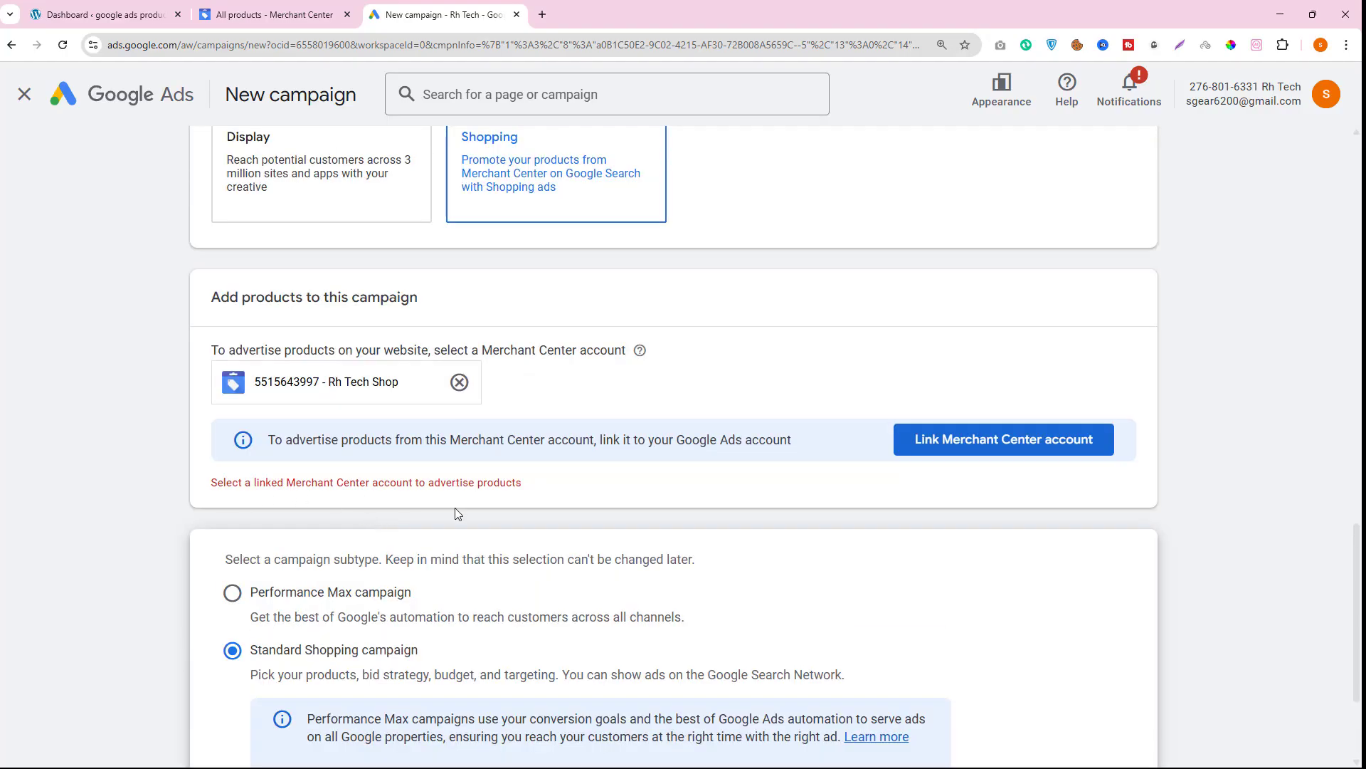
click(925, 443)
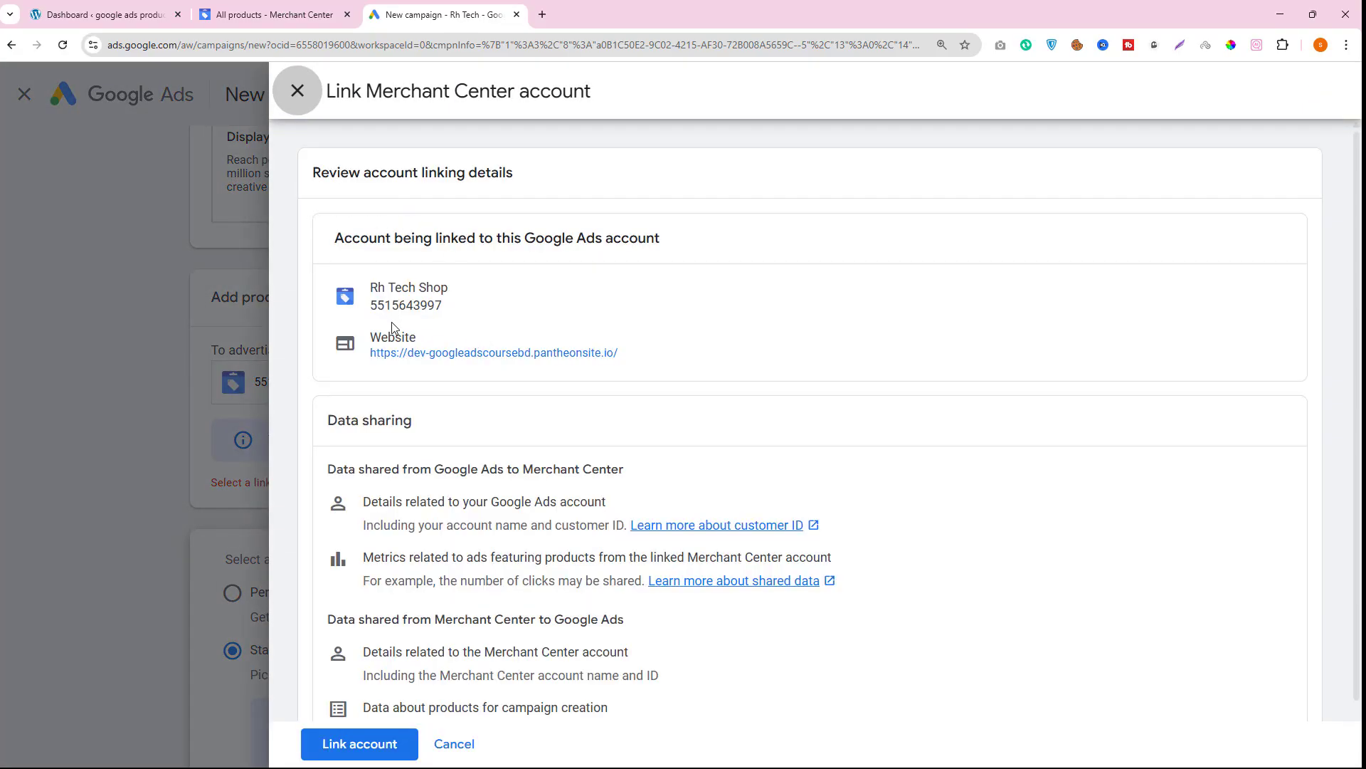
scroll(398, 349, down, 1)
scroll(406, 389, up, 1)
drag(333, 238, 526, 229)
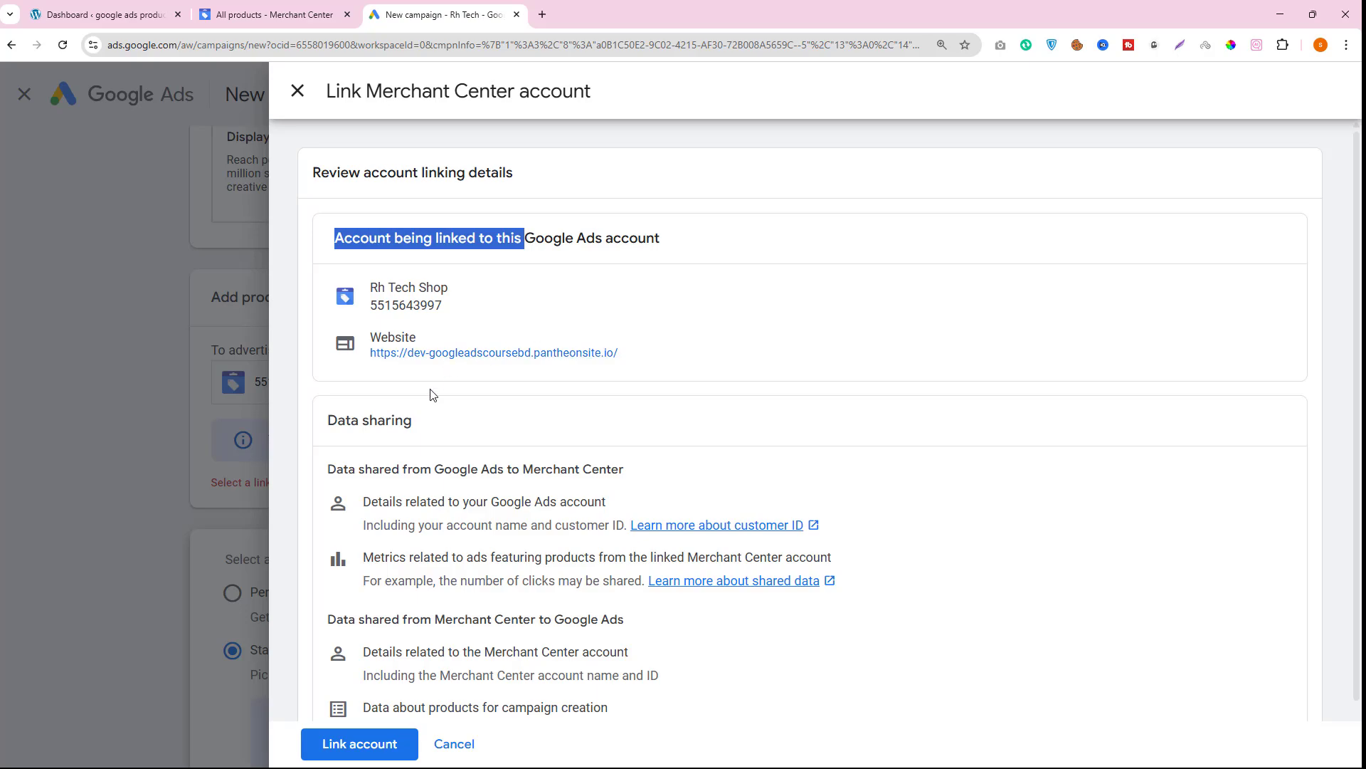
scroll(432, 427, down, 1)
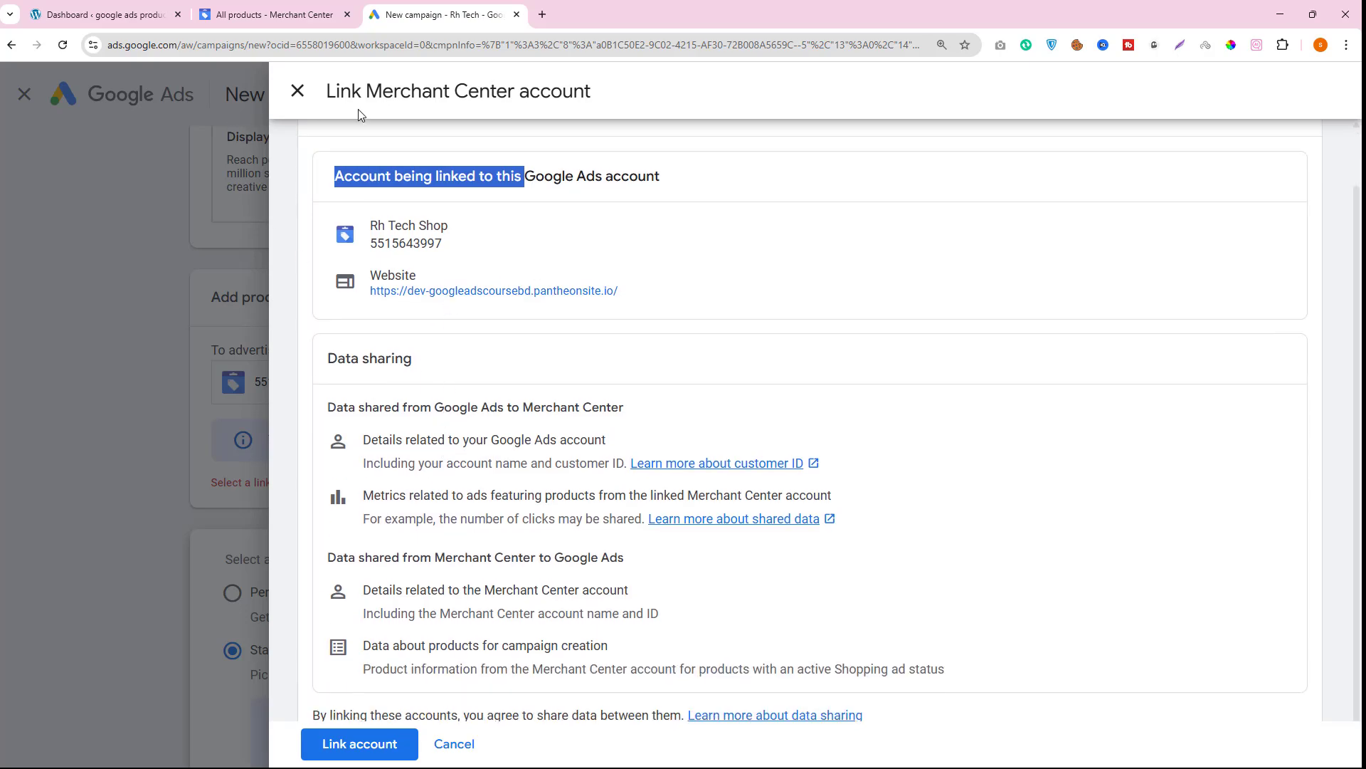
click(360, 743)
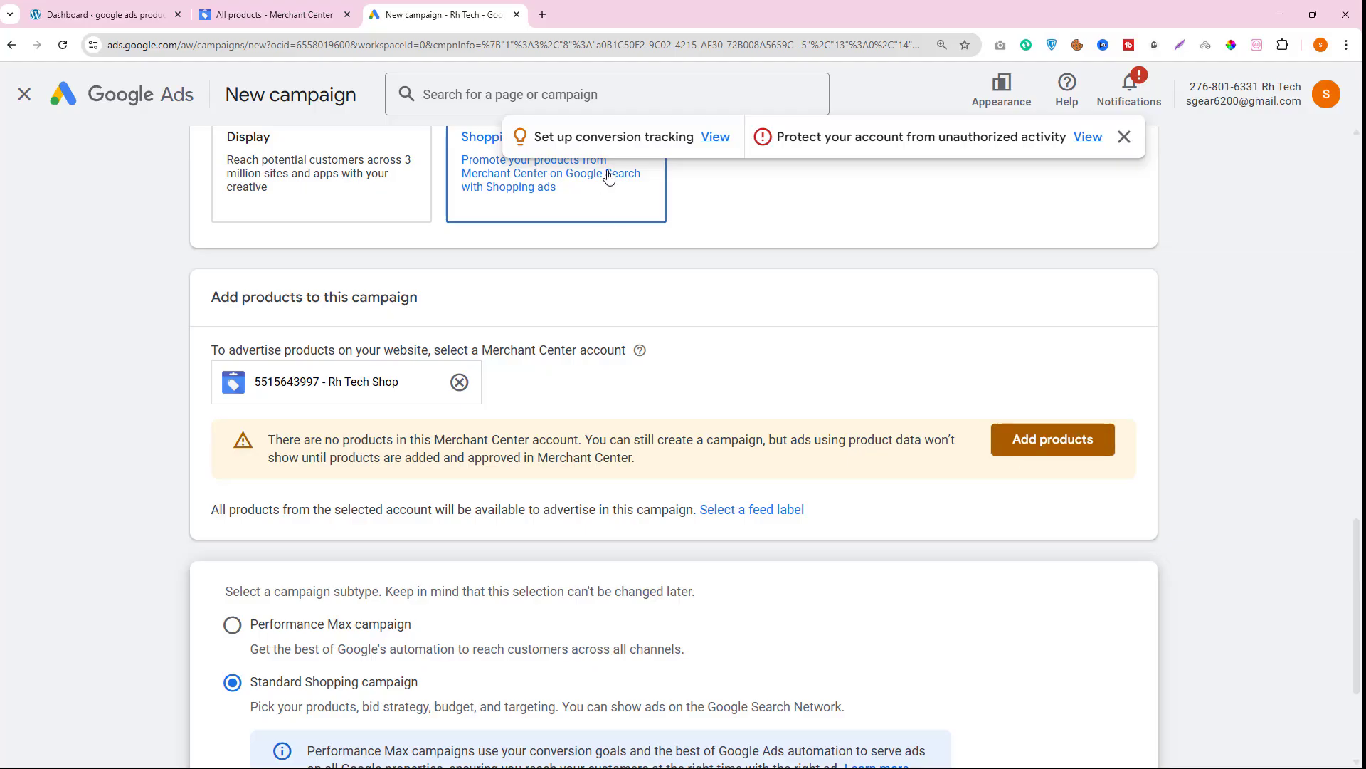
- Continue to the general settings of the Standard Shopping campaign
click(235, 12)
click(366, 10)
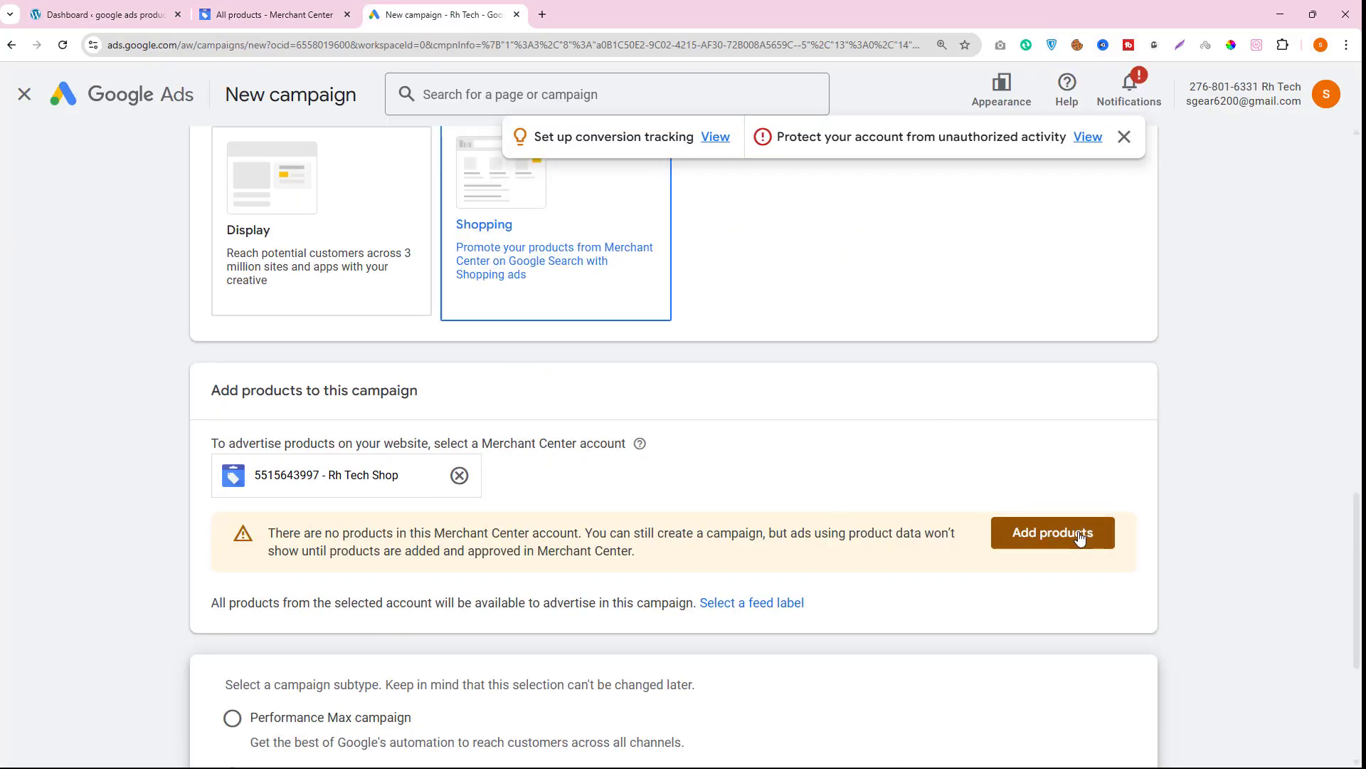
scroll(983, 601, down, 3)
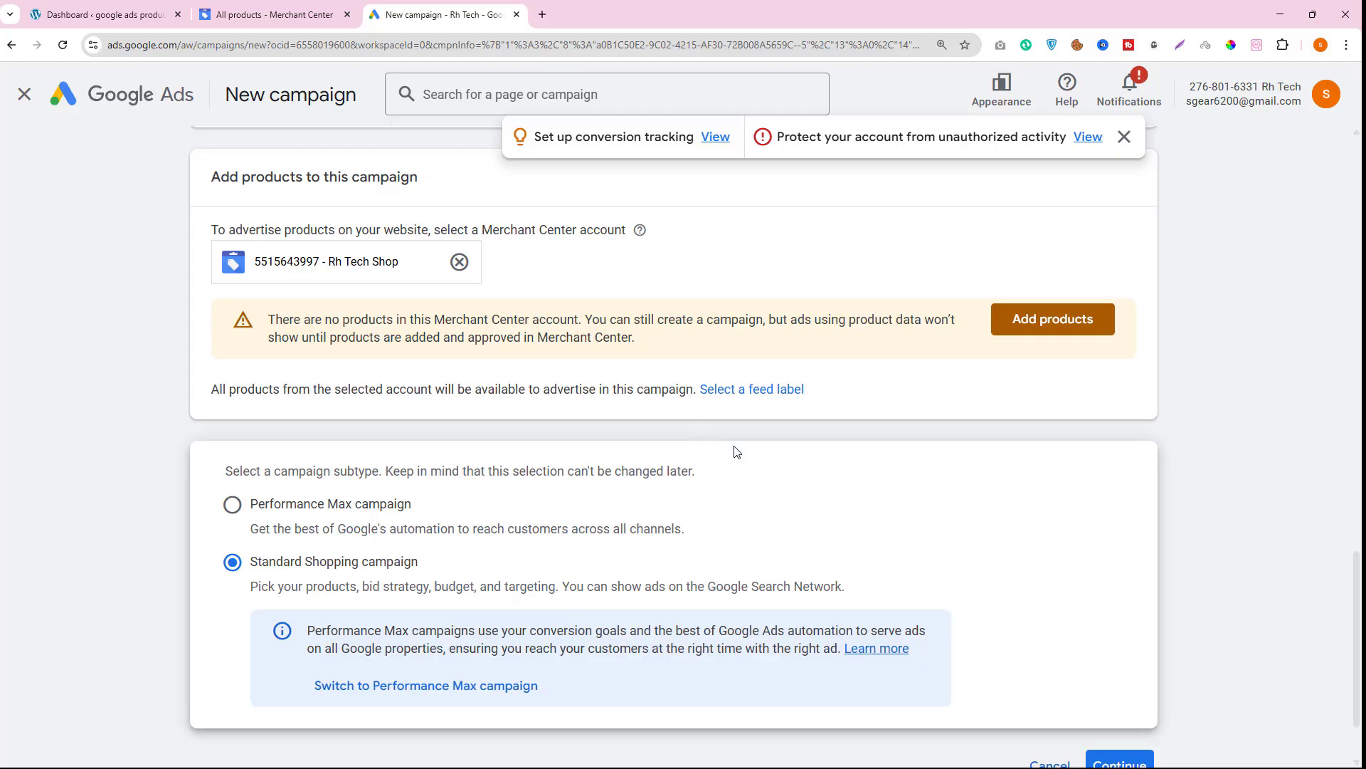
click(1114, 759)
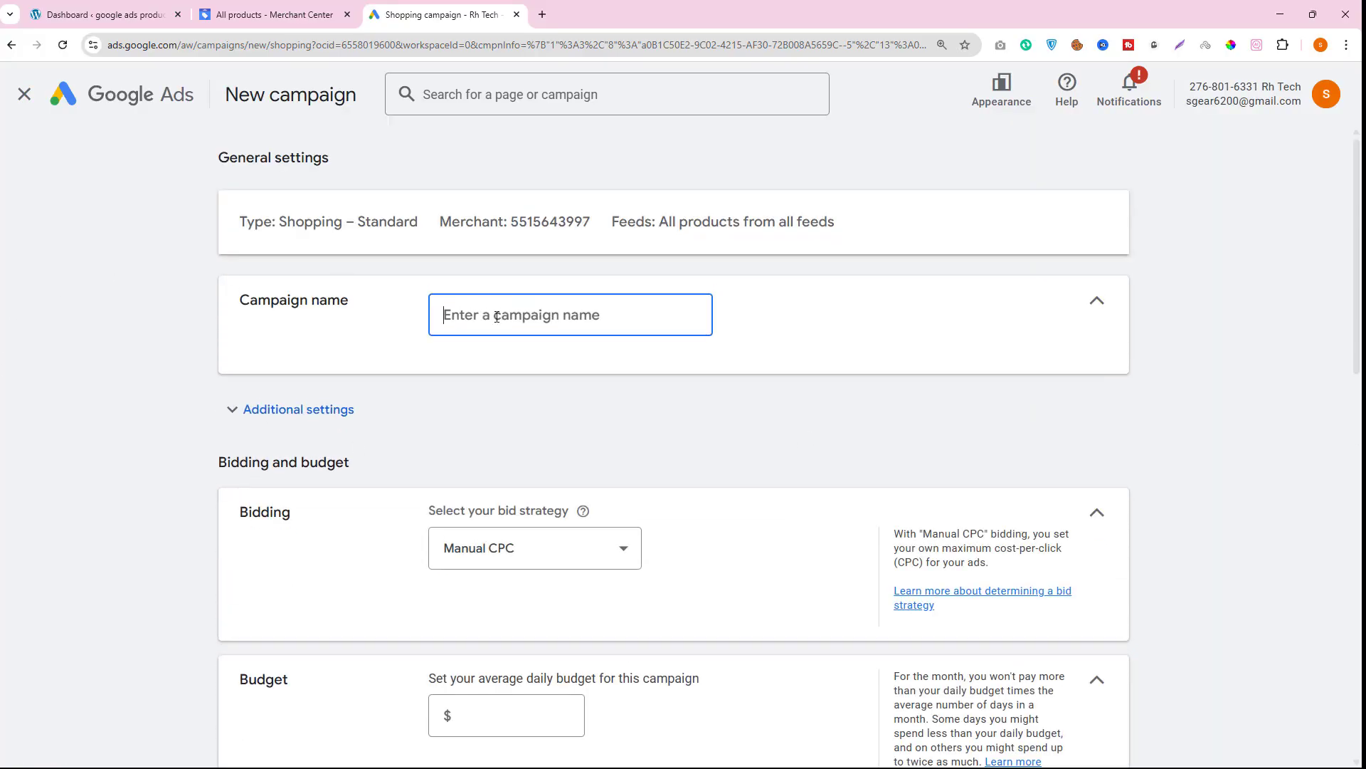
- Name the campaign rasel01 and keep Manual CPC as the bid strategy
text(rasel01)
scroll(473, 568, down, 2)
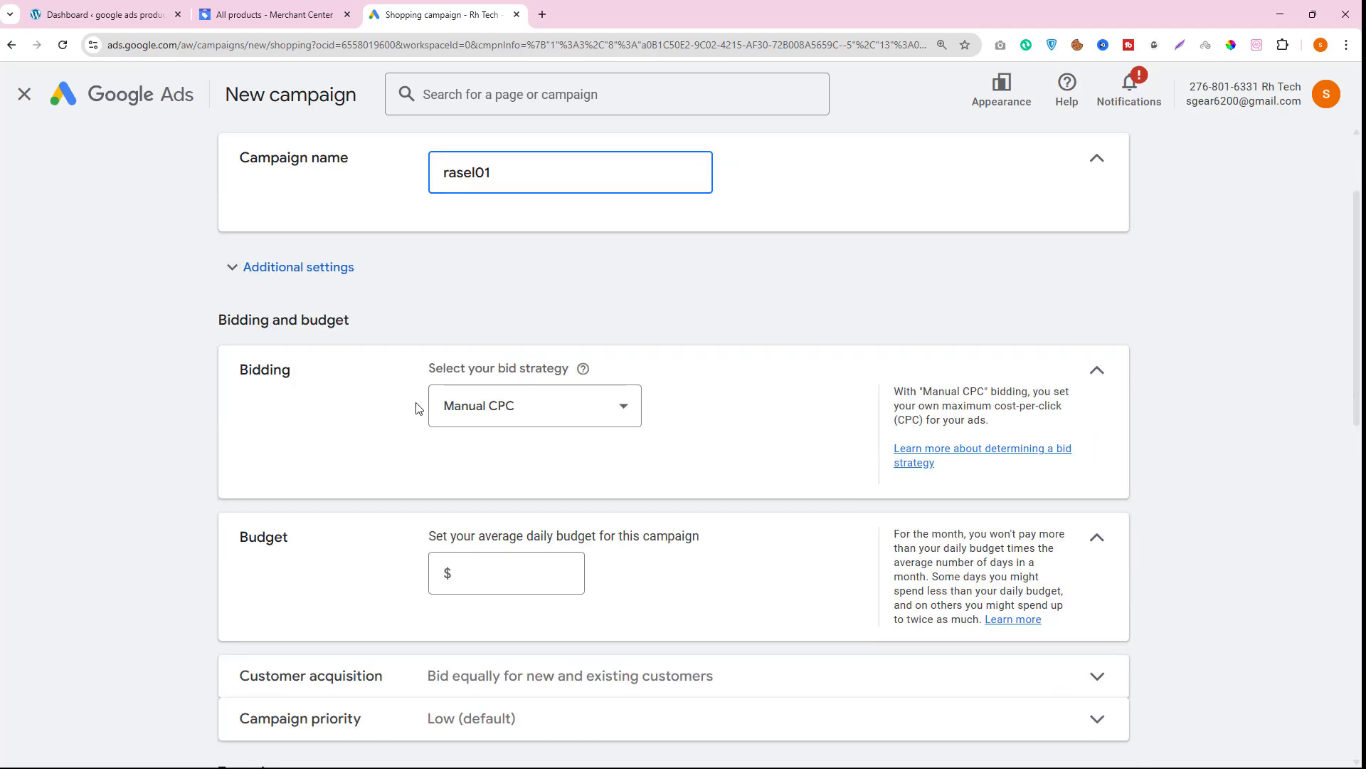
click(490, 413)
click(480, 578)
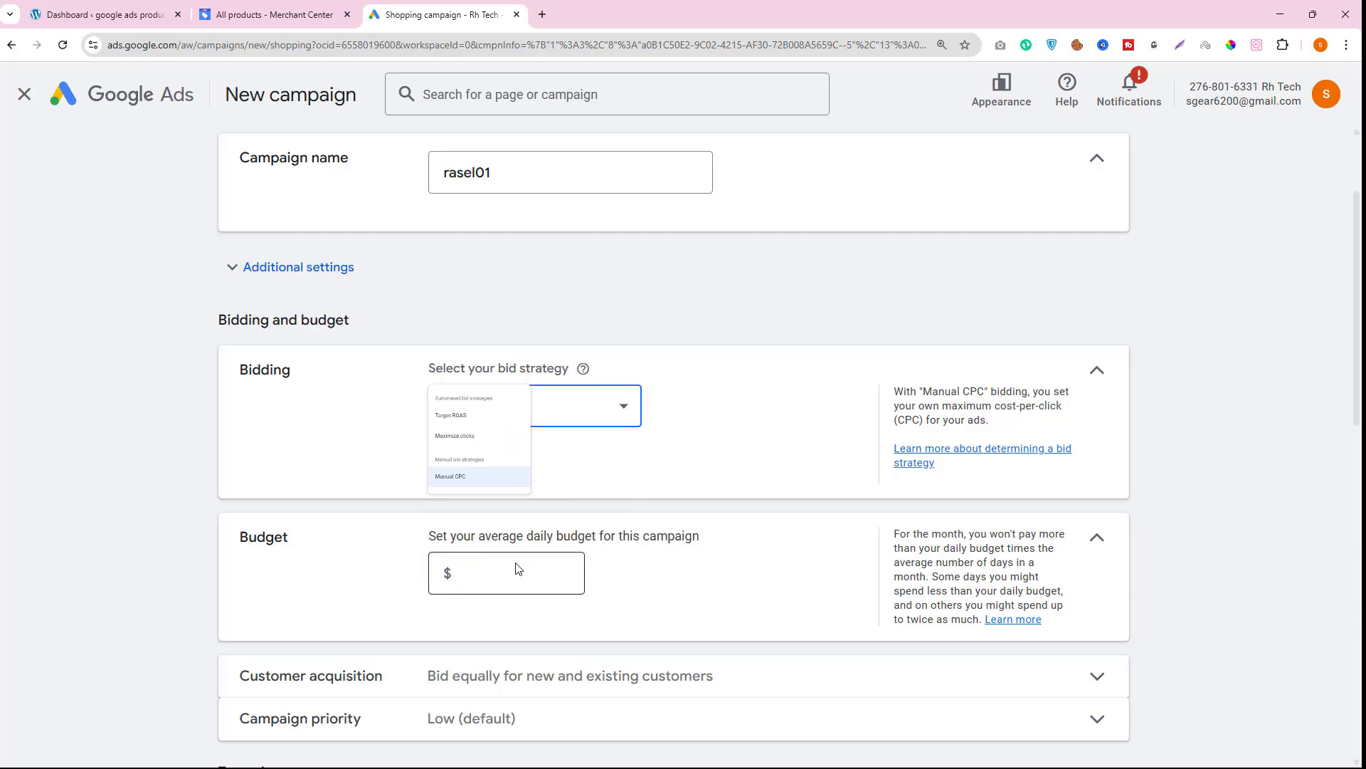
- Set the average daily budget to $50
scroll(536, 463, down, 1)
scroll(536, 463, down, 1)
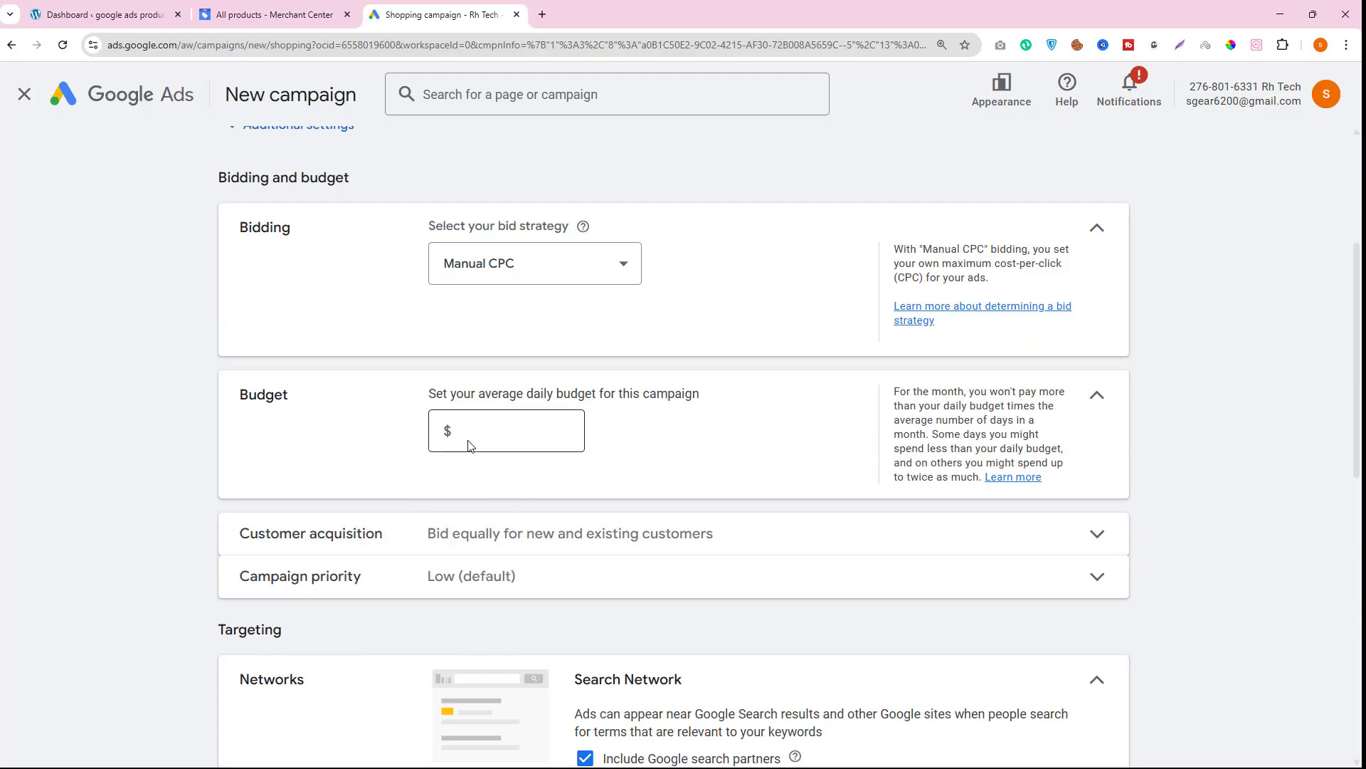
click(466, 436)
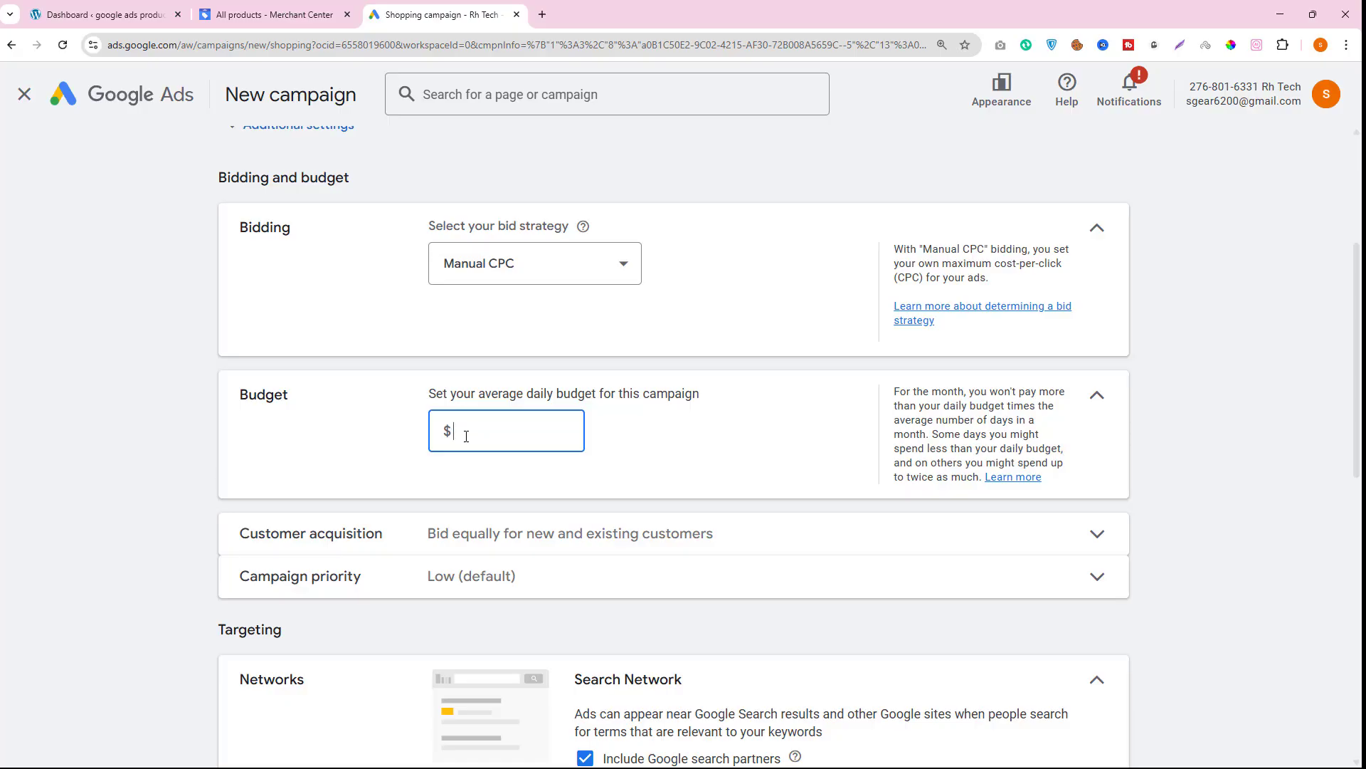
- Check the product list in Merchant Center and the WordPress dashboard before returning to the campaign
click(263, 16)
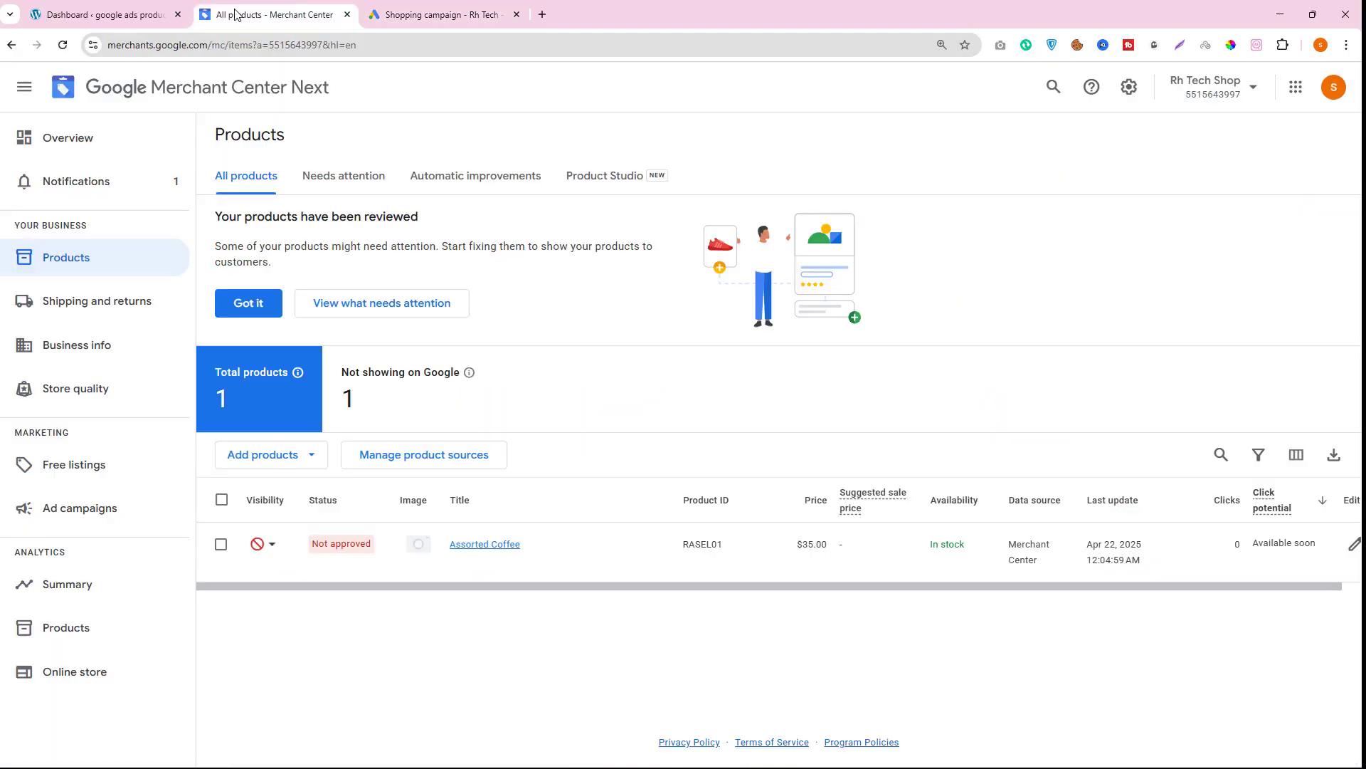
click(130, 18)
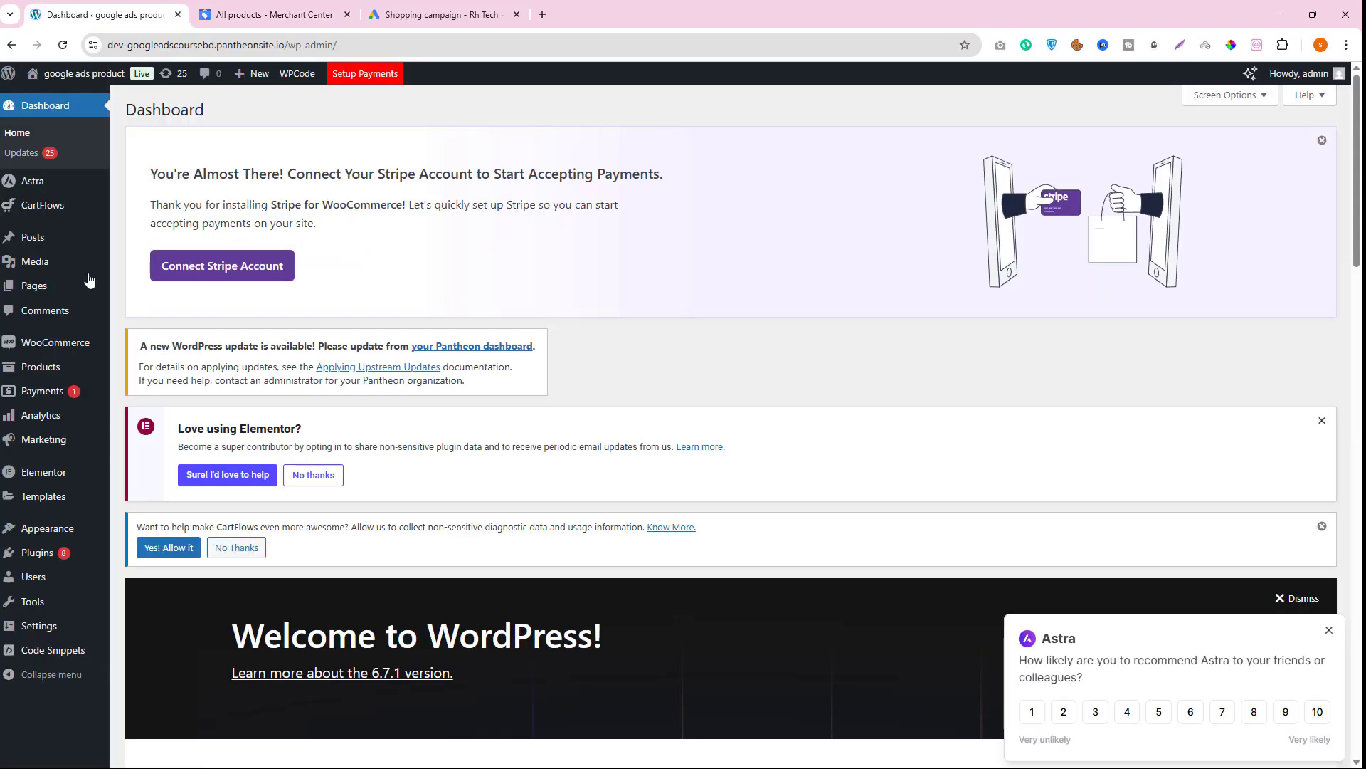
click(58, 105)
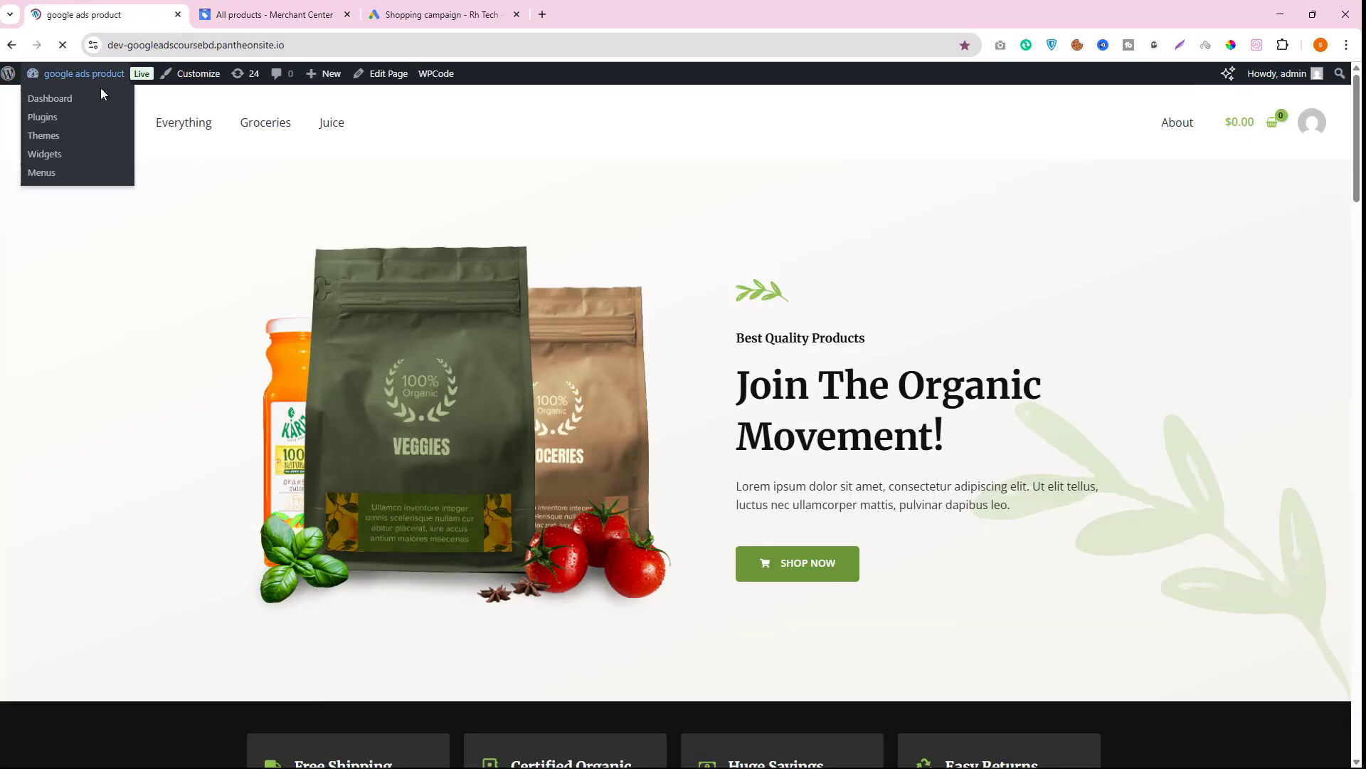
click(262, 13)
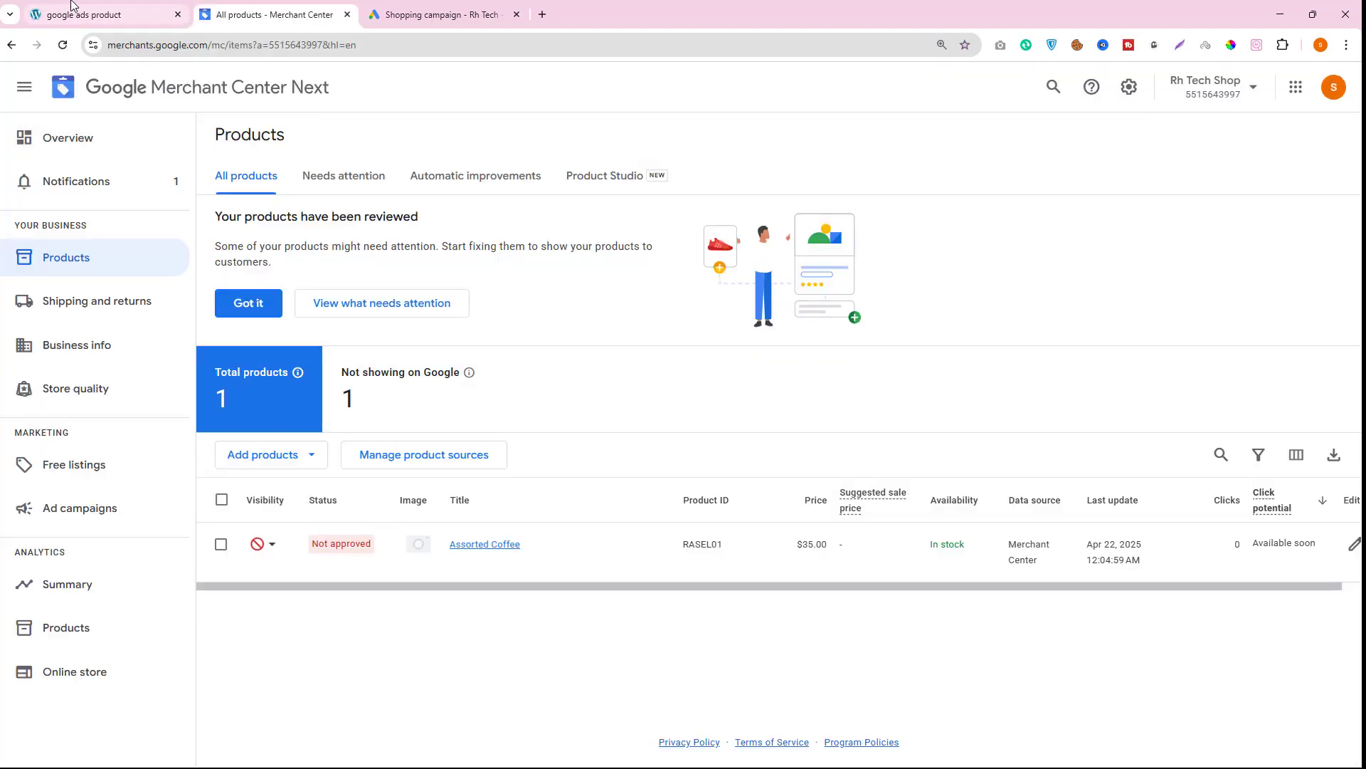
click(103, 14)
click(254, 19)
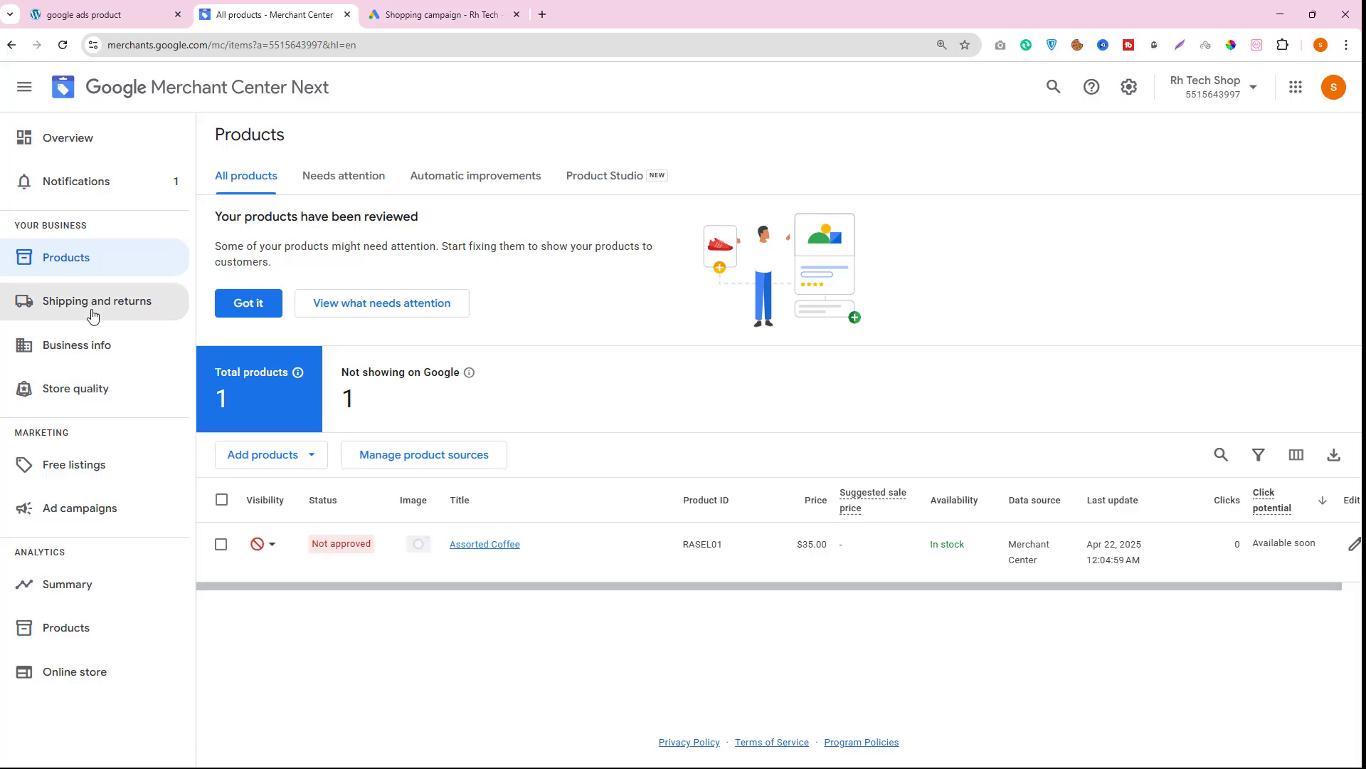
click(455, 25)
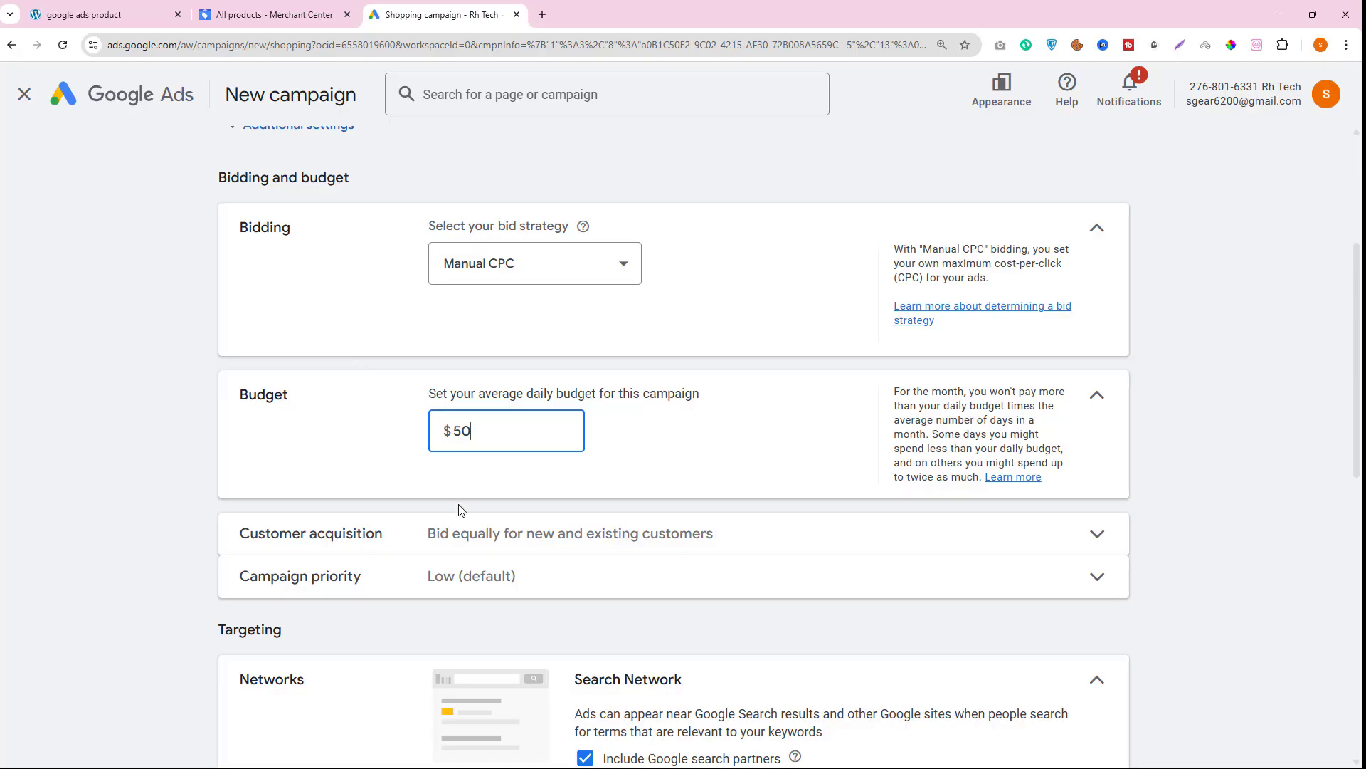
- Review the campaign's network and location targeting settings
scroll(502, 552, down, 3)
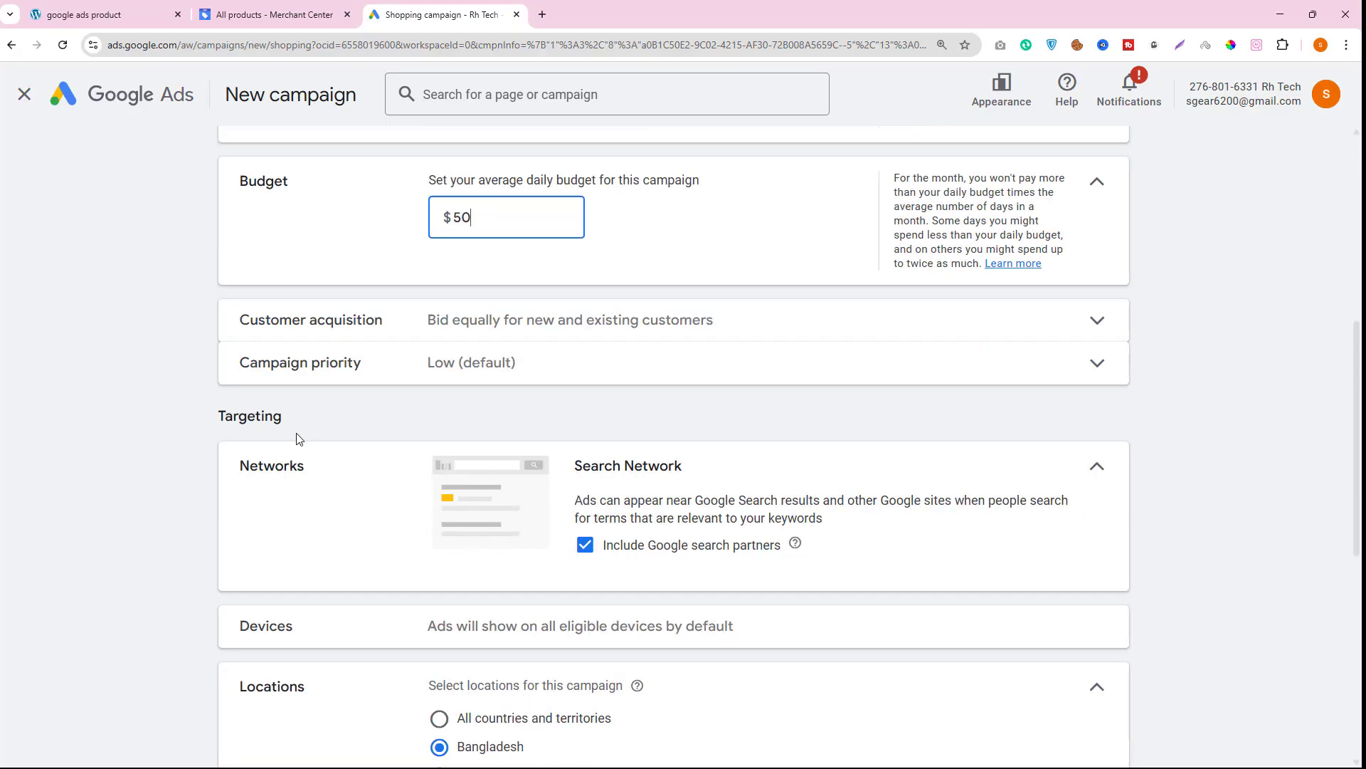
scroll(721, 503, down, 2)
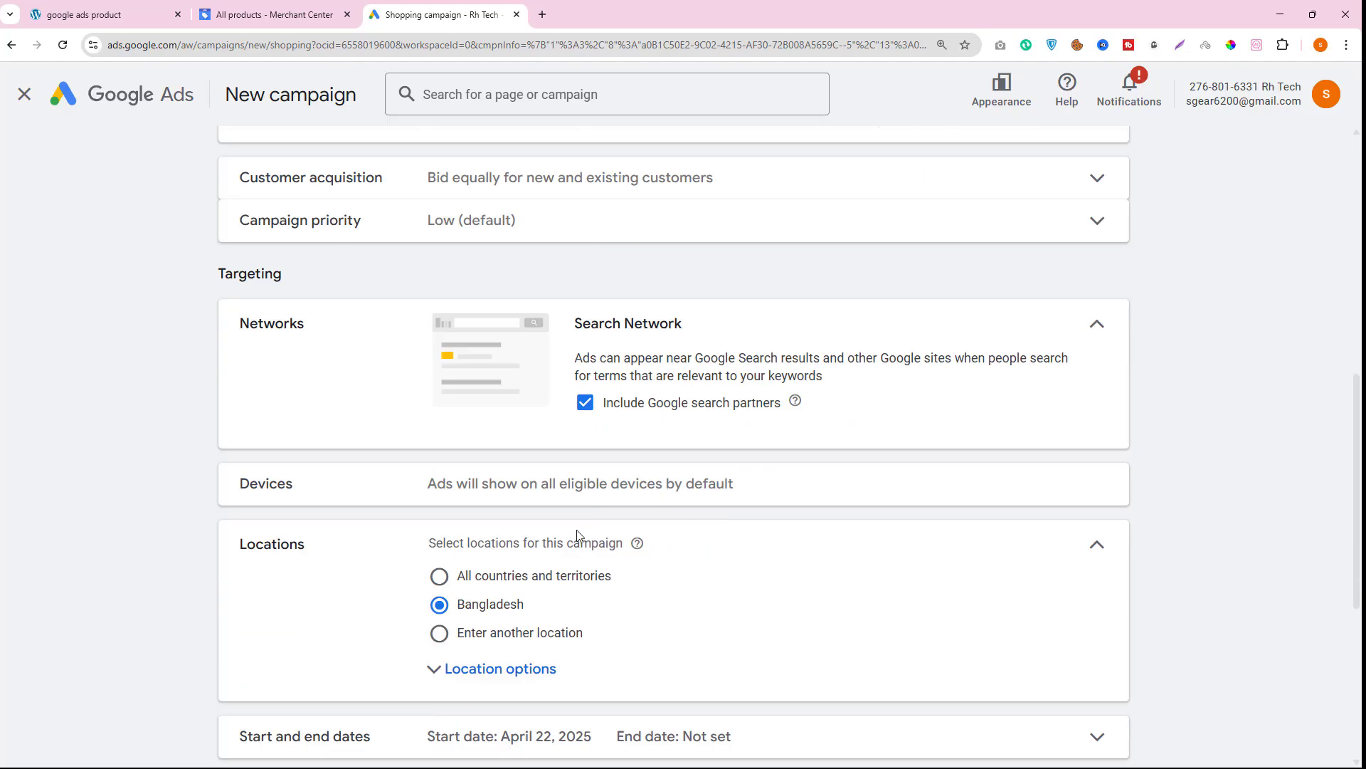
double_click(262, 543)
scroll(402, 549, down, 3)
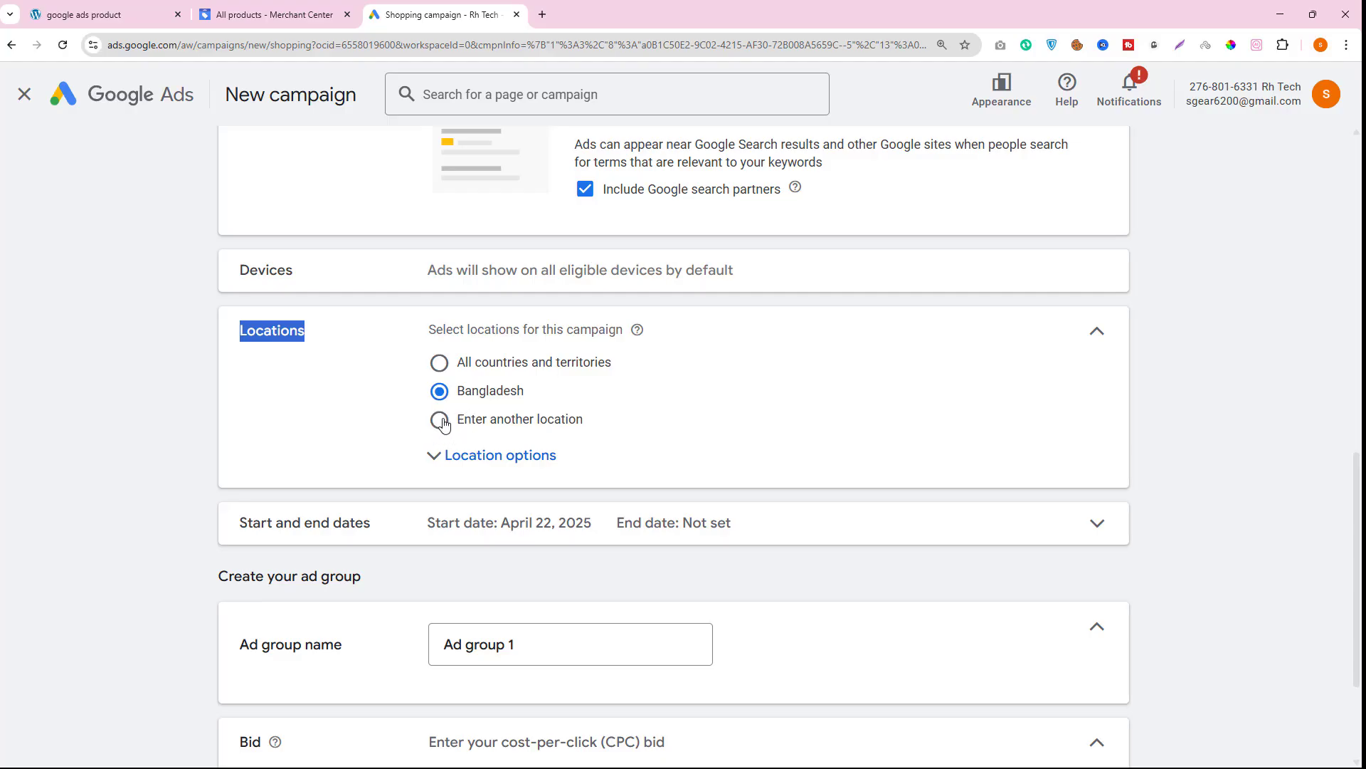
- Open Merchant Center's shipping and returns page and check which countries the shipping policy covers
click(274, 15)
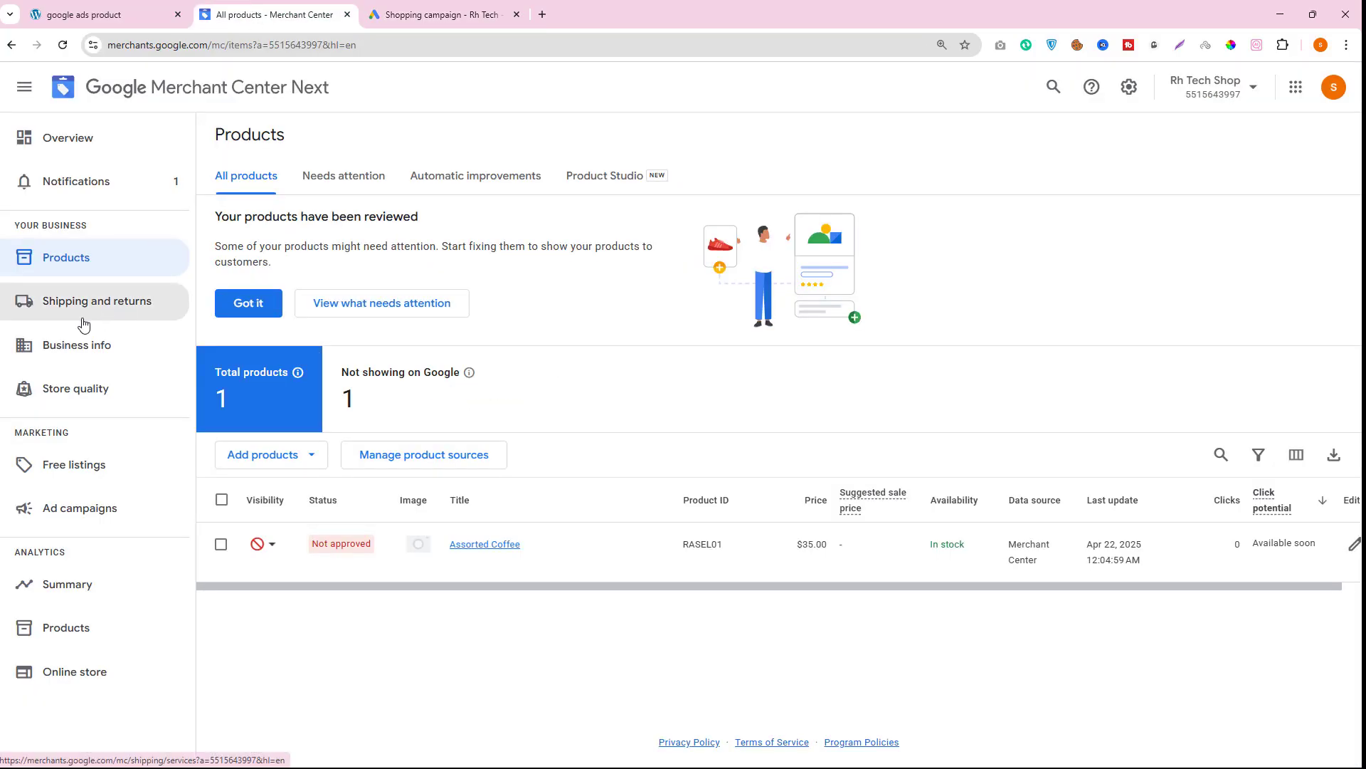
click(103, 312)
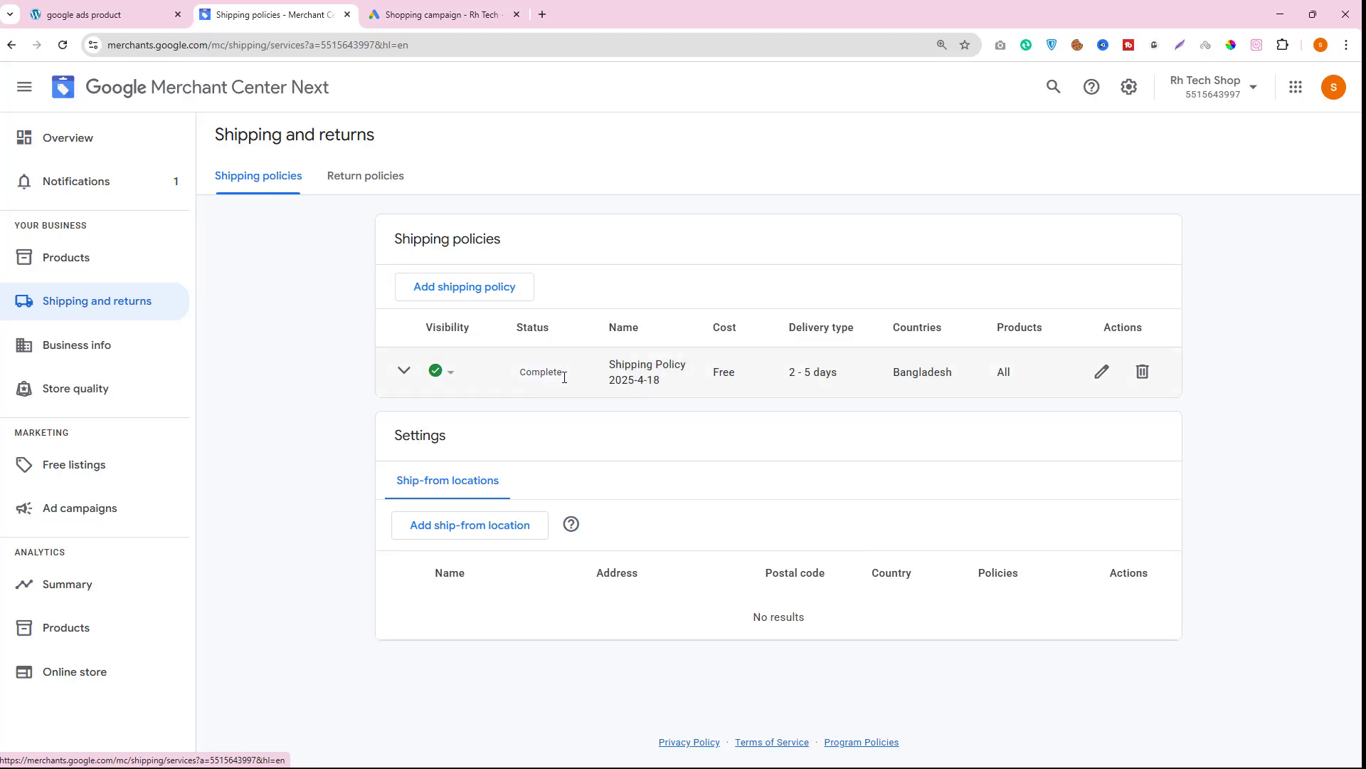
drag(948, 378, 912, 373)
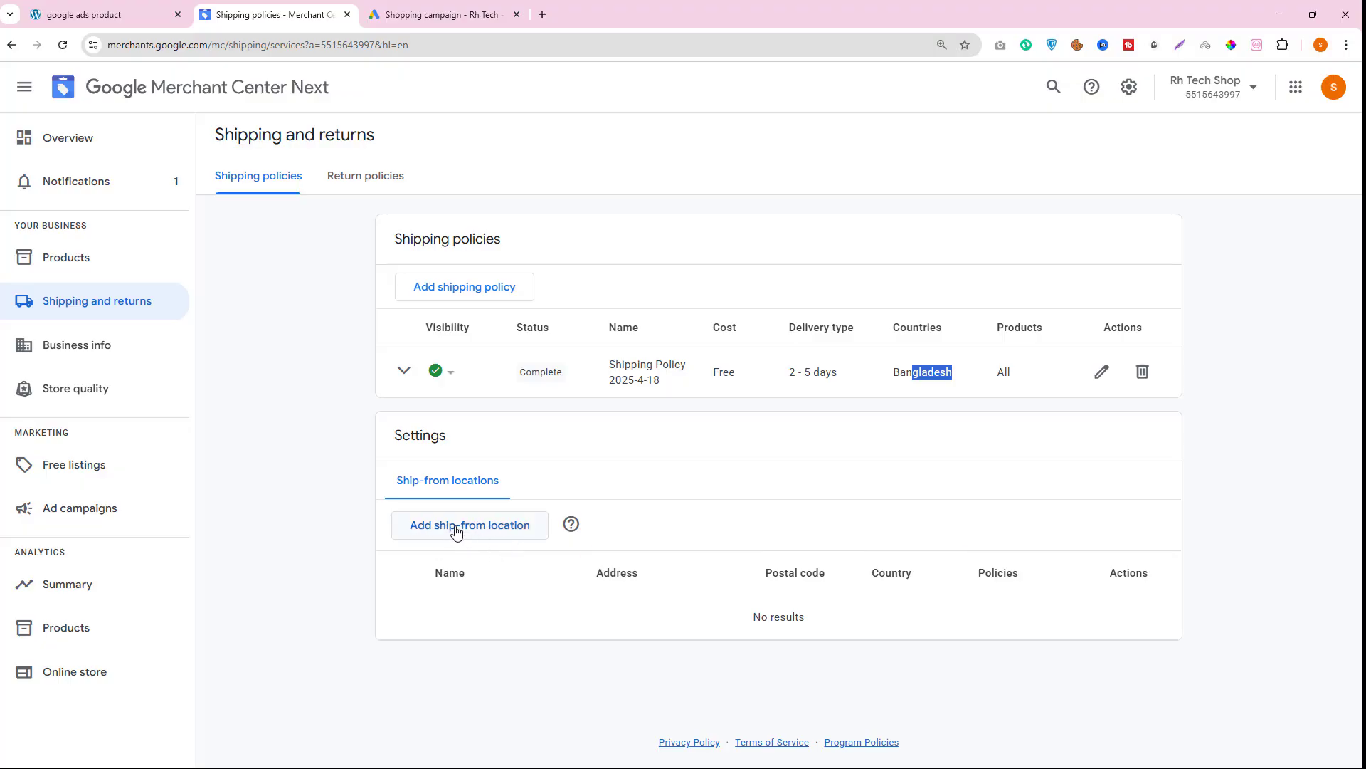
click(431, 527)
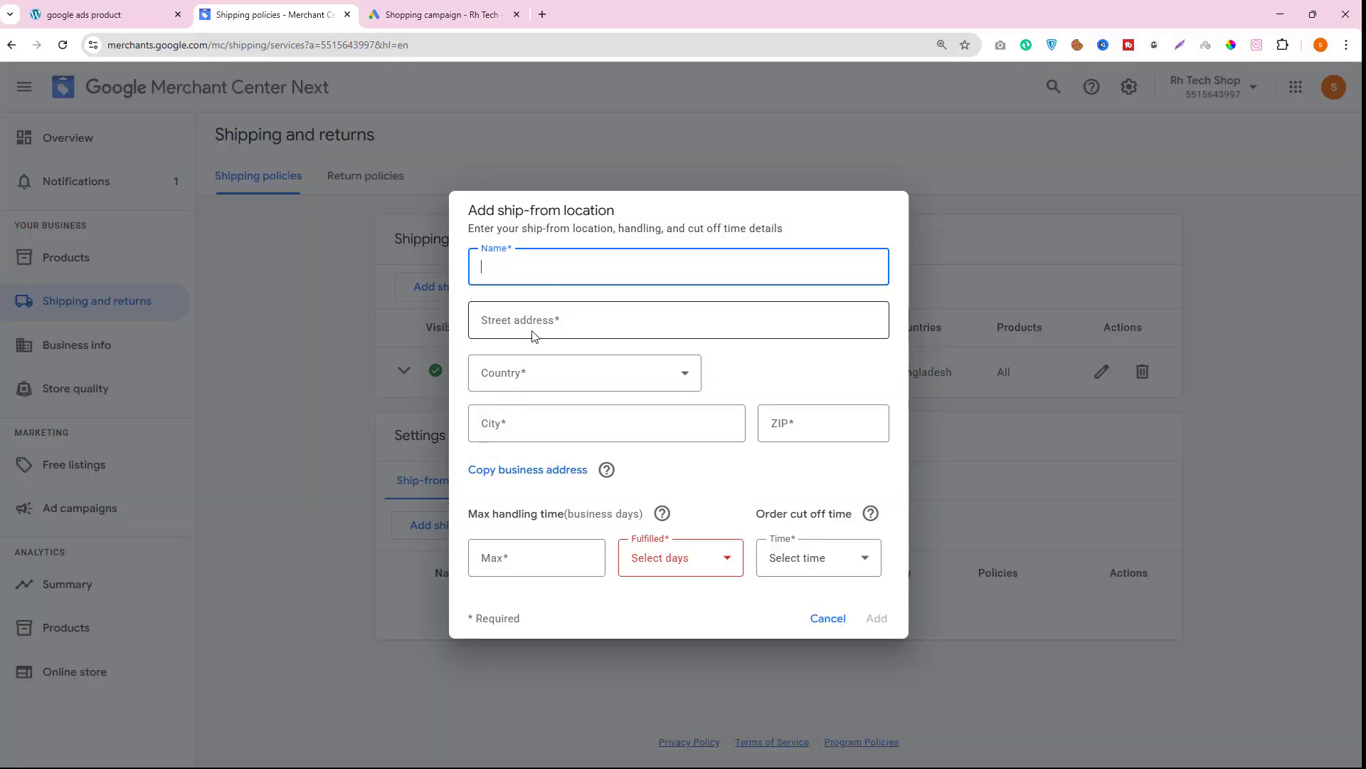
click(834, 619)
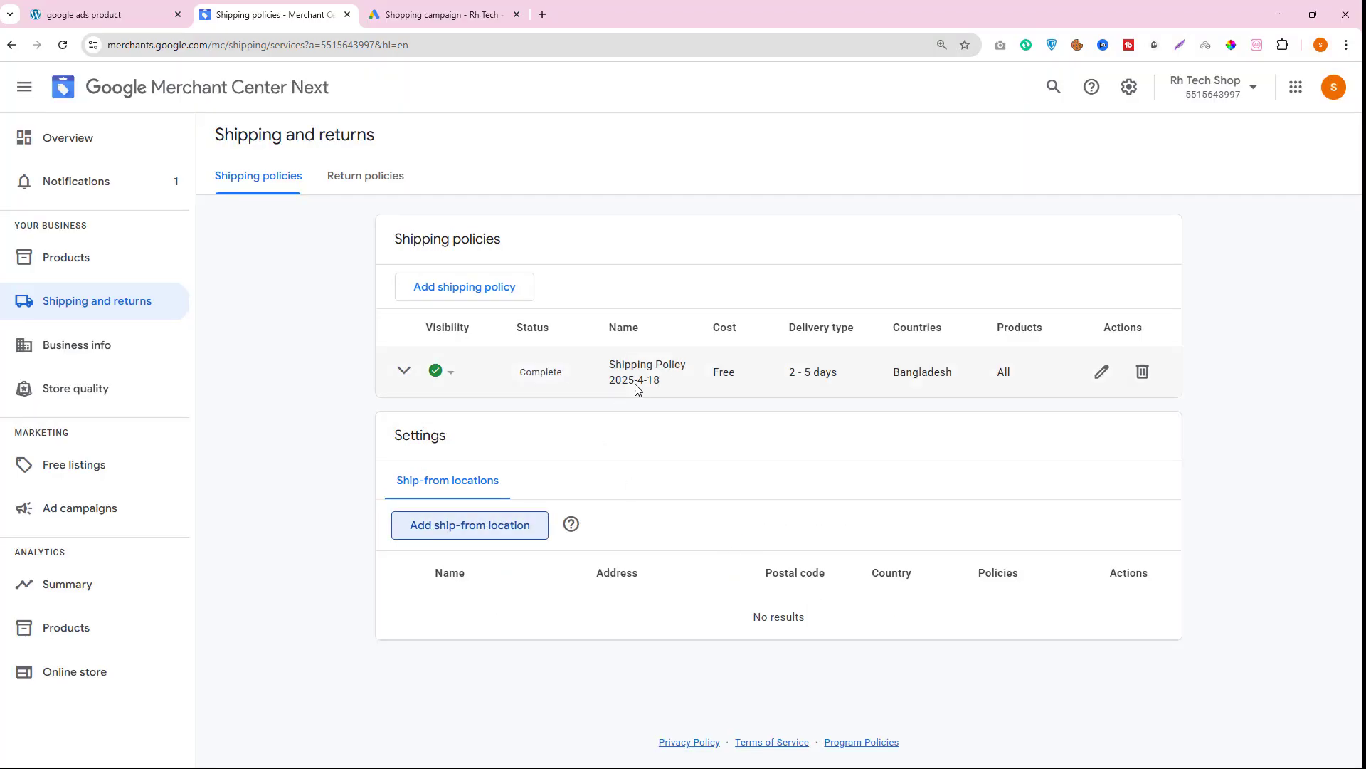
- Start a new shipping policy and open the list for adding more countries
click(471, 293)
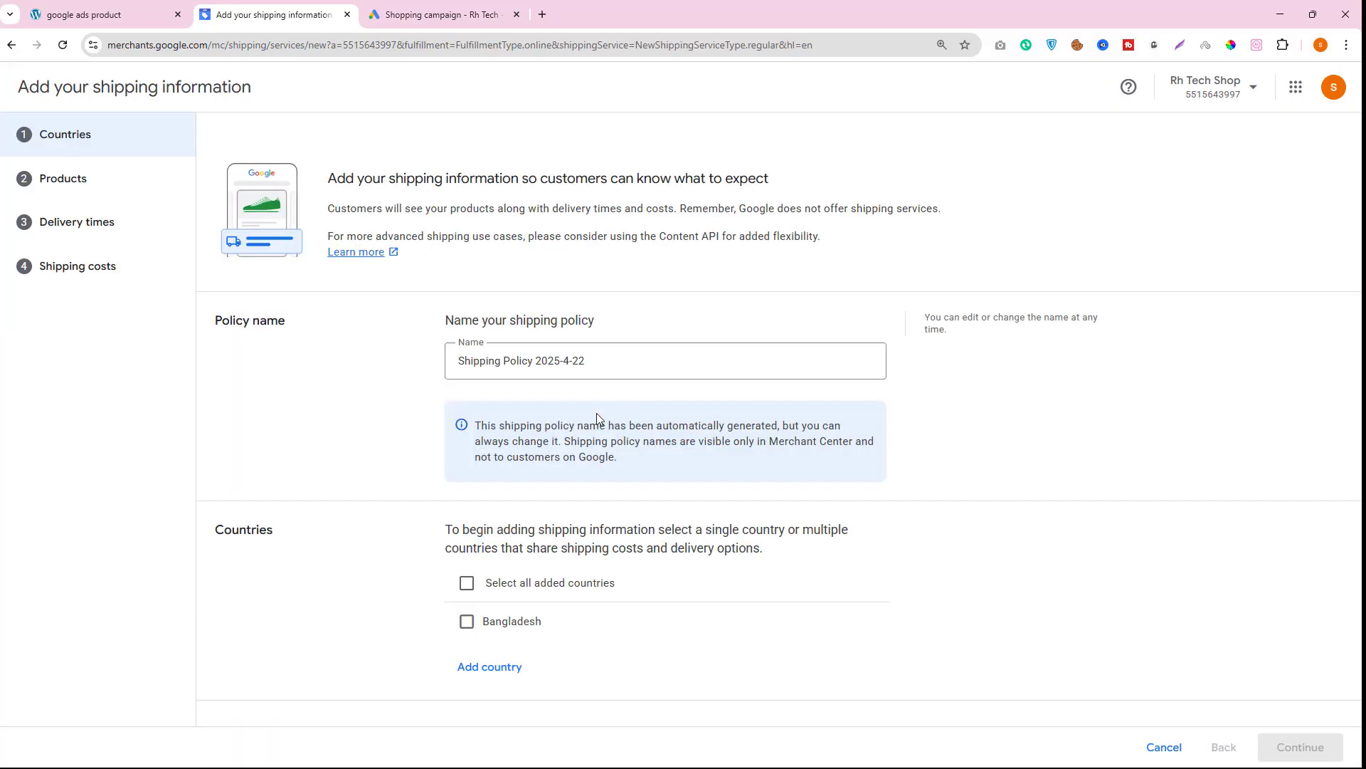
click(466, 582)
click(467, 583)
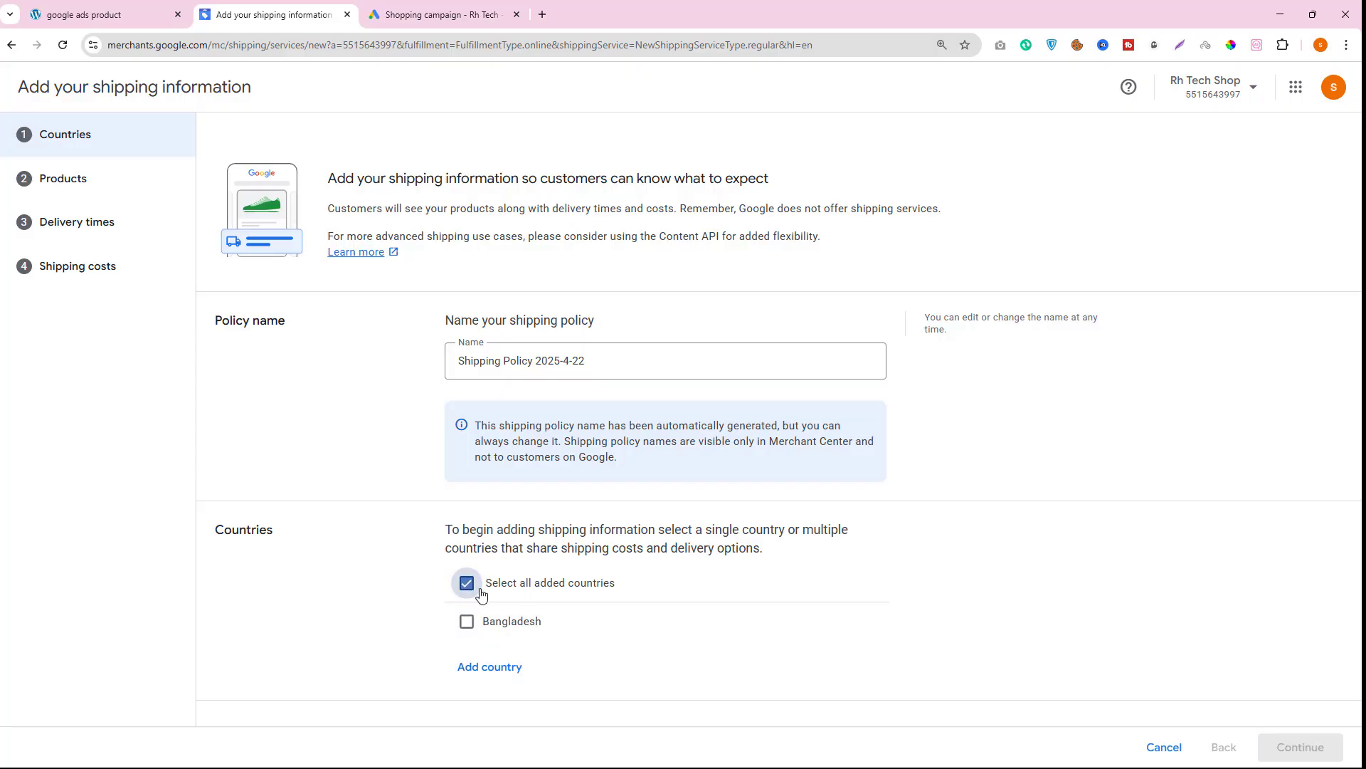
click(491, 667)
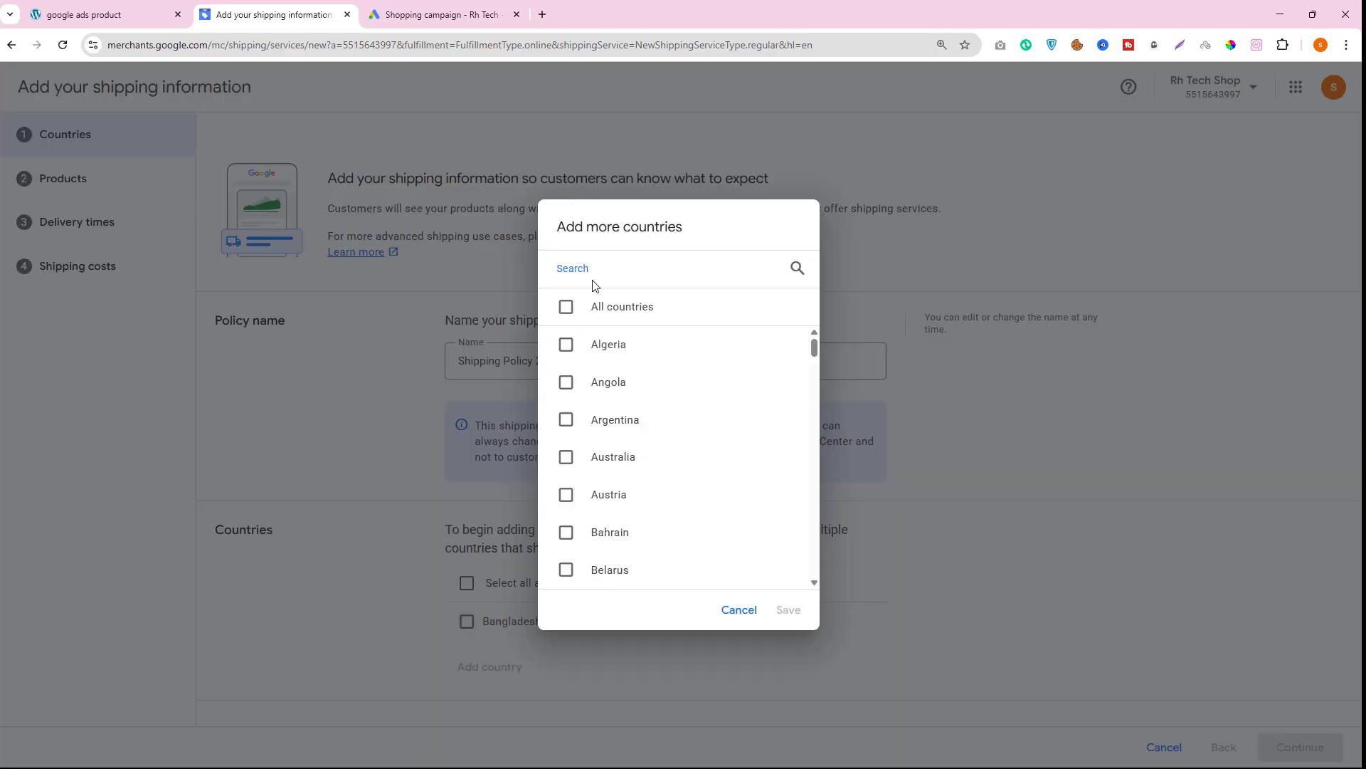
- Switch to the campaign and add United States as a targeted location instead of the preset country
click(411, 24)
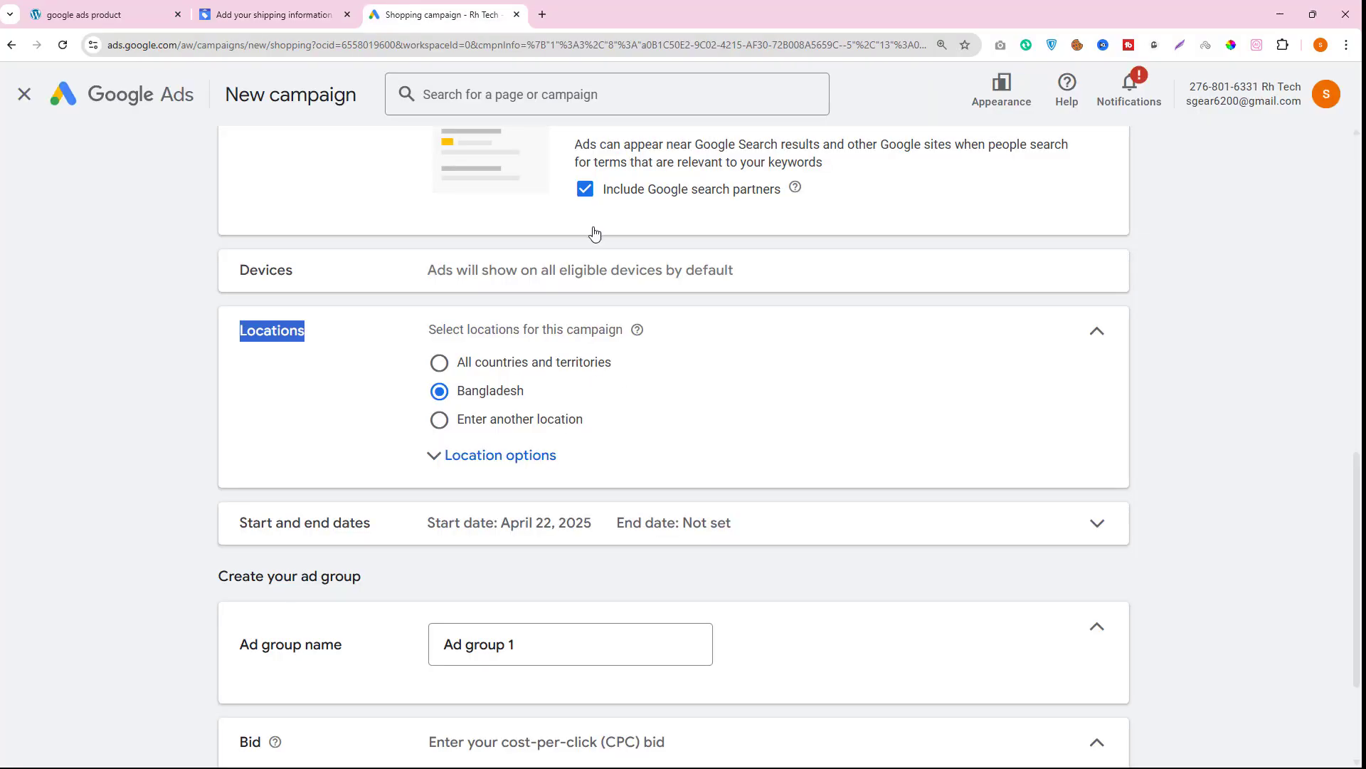
click(440, 421)
click(523, 474)
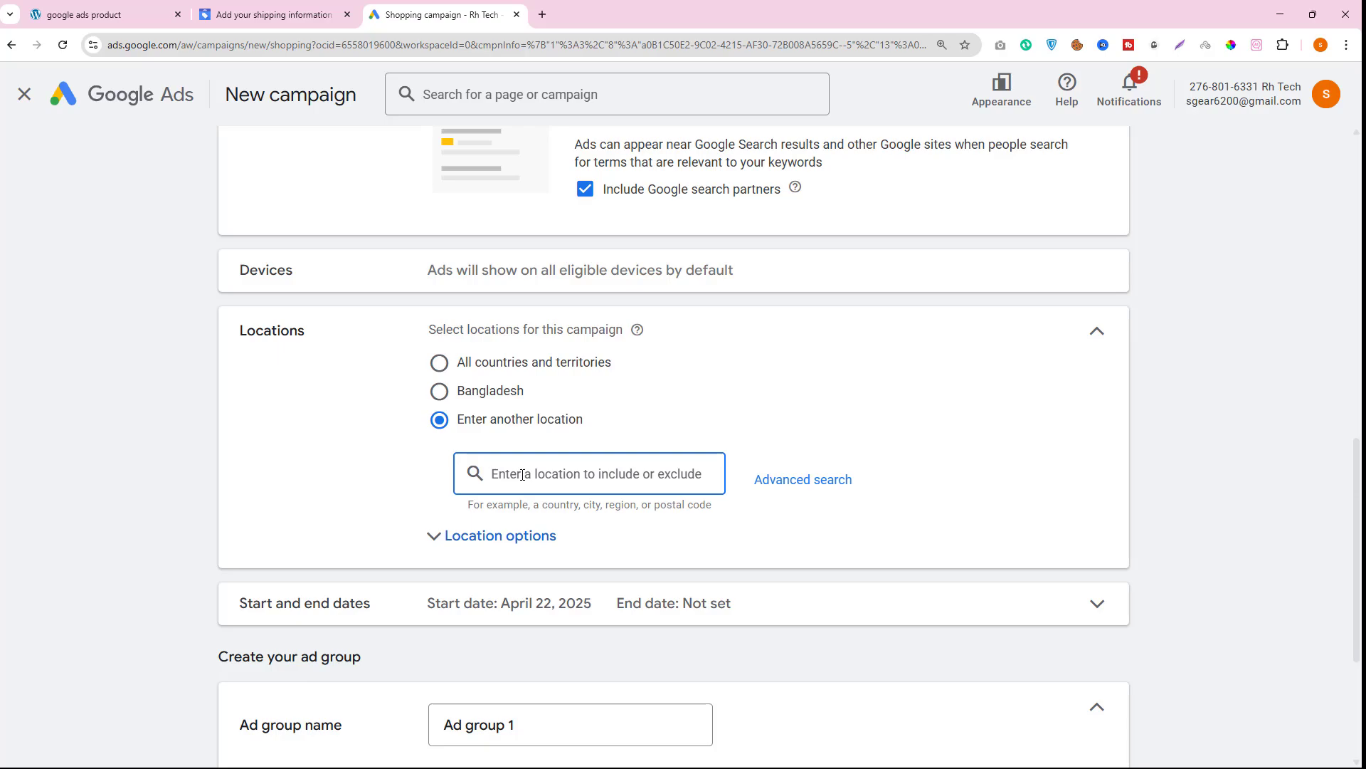
text(uni)
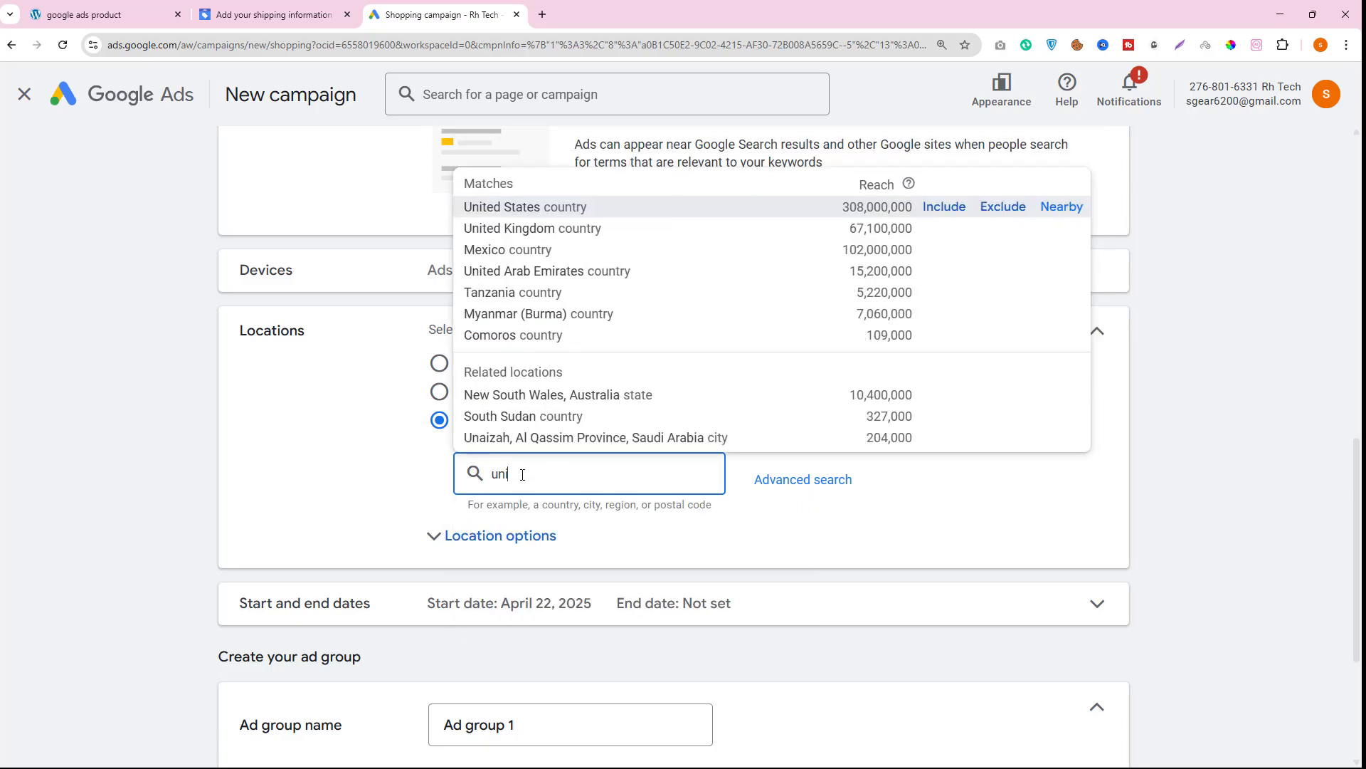
text(ted)
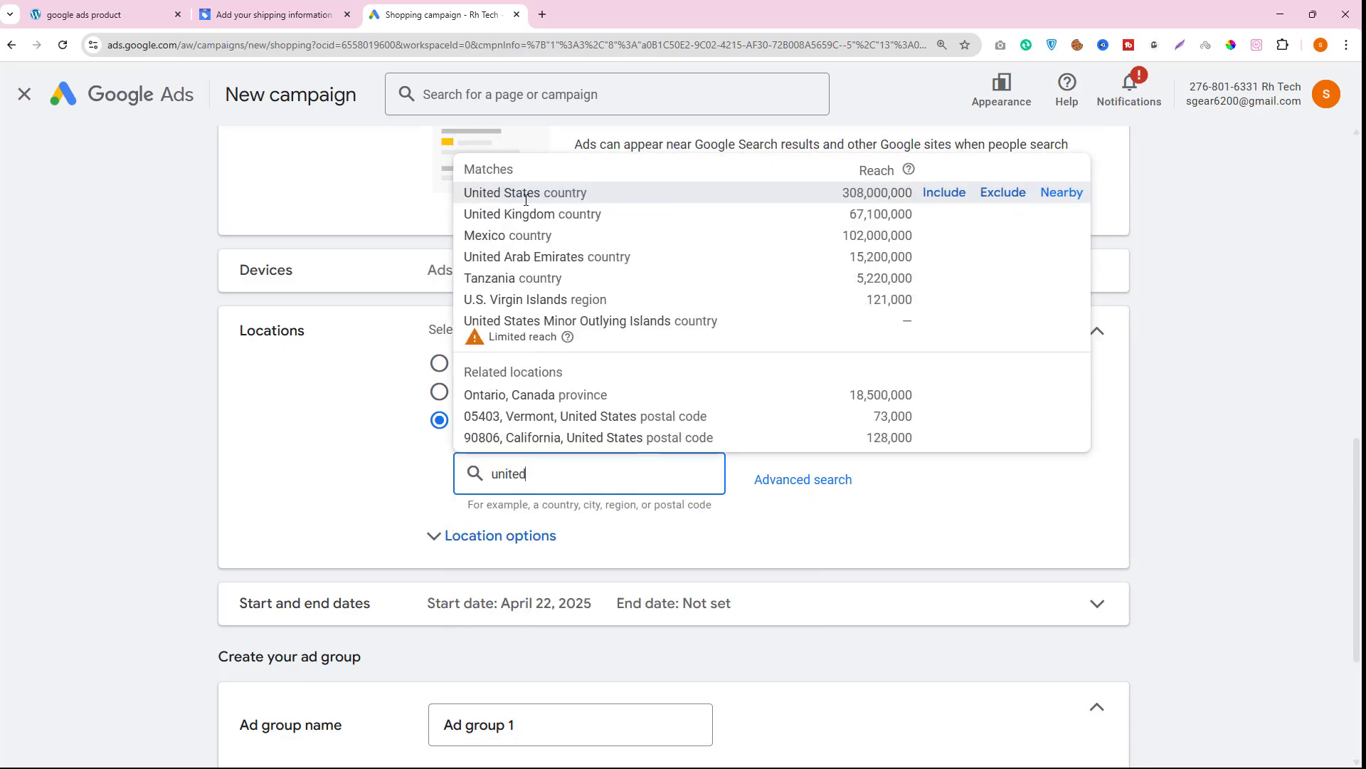
click(952, 192)
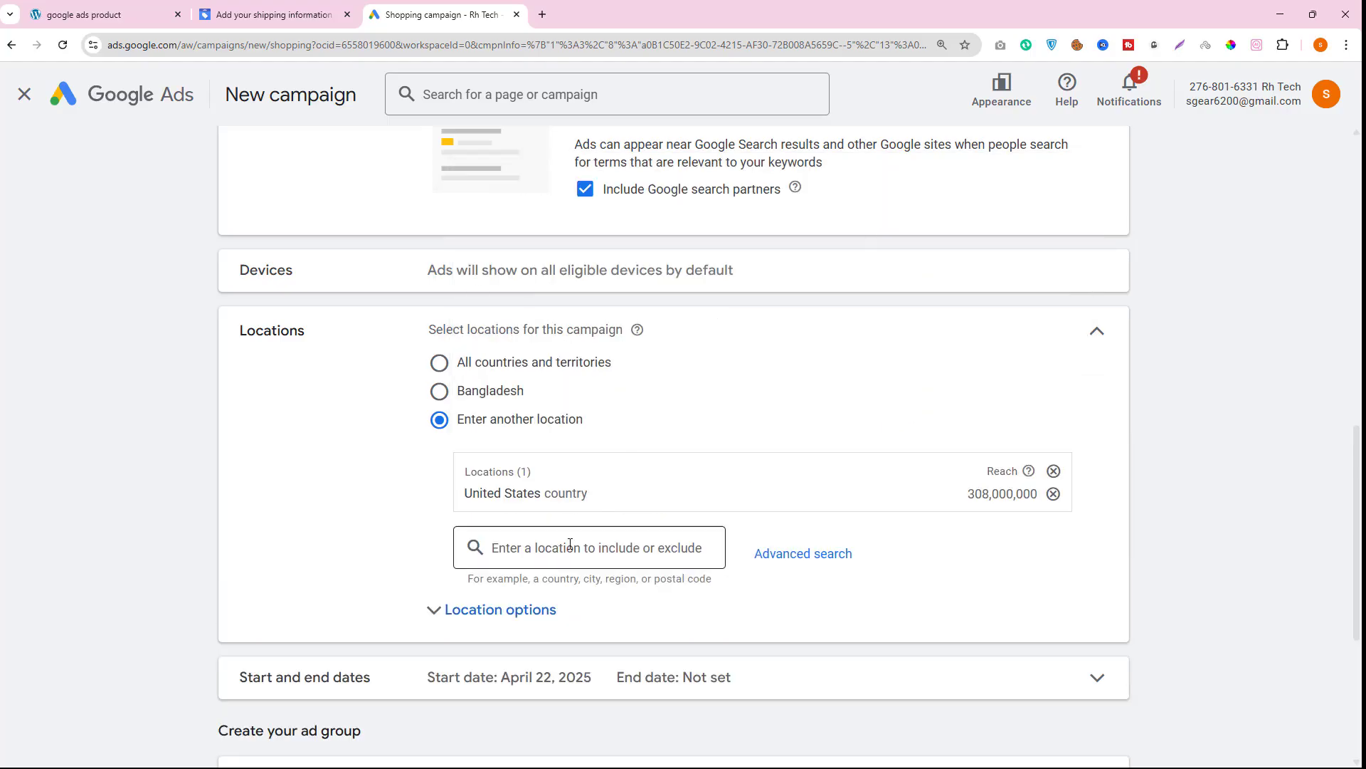
- Add United Kingdom and Canada to the campaign's targeted locations
click(508, 548)
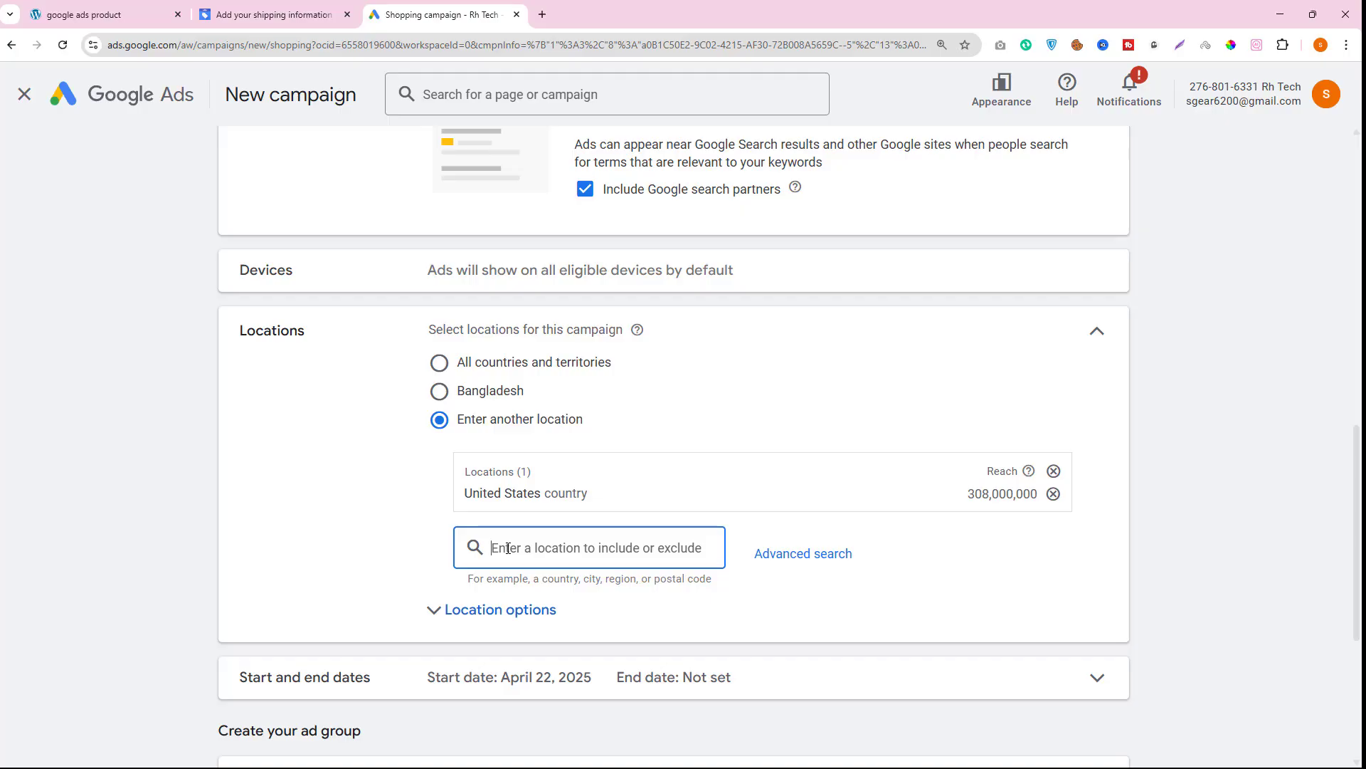
text(uni)
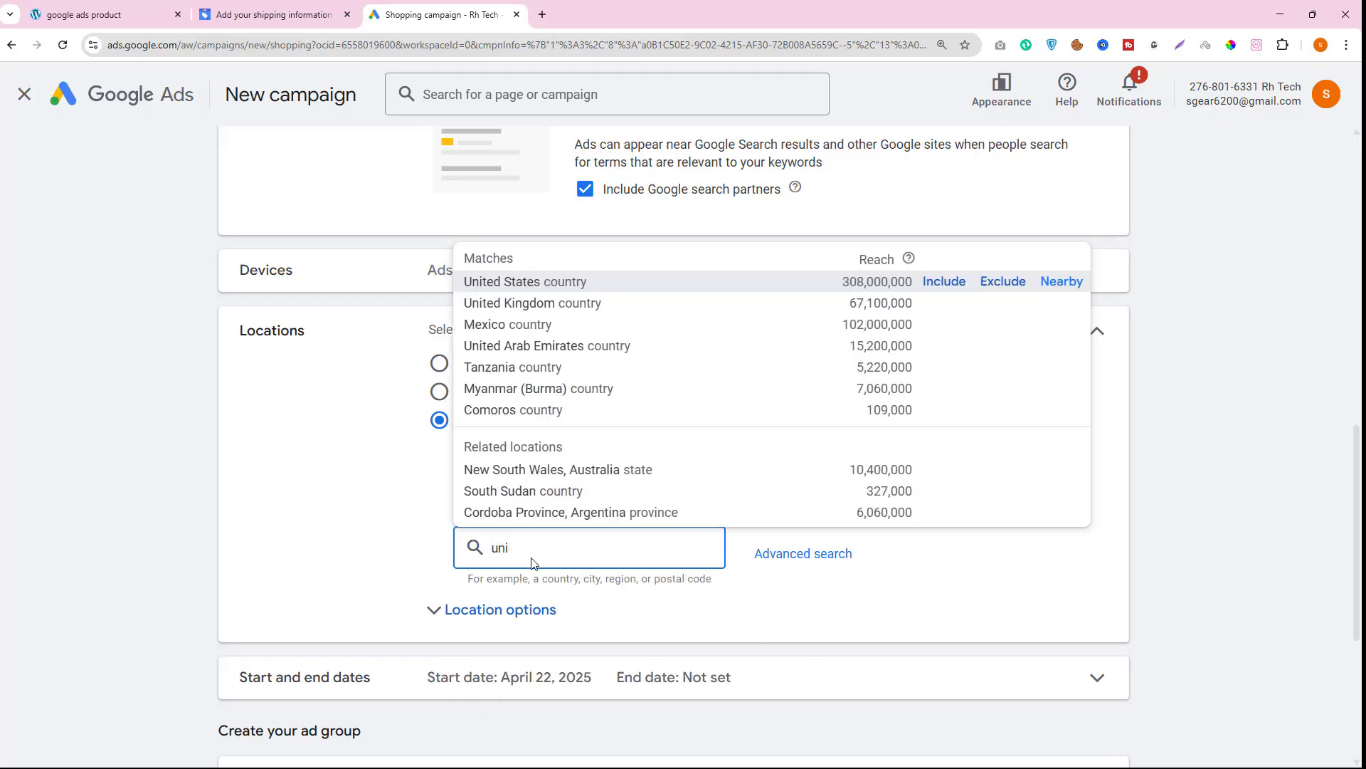
click(945, 302)
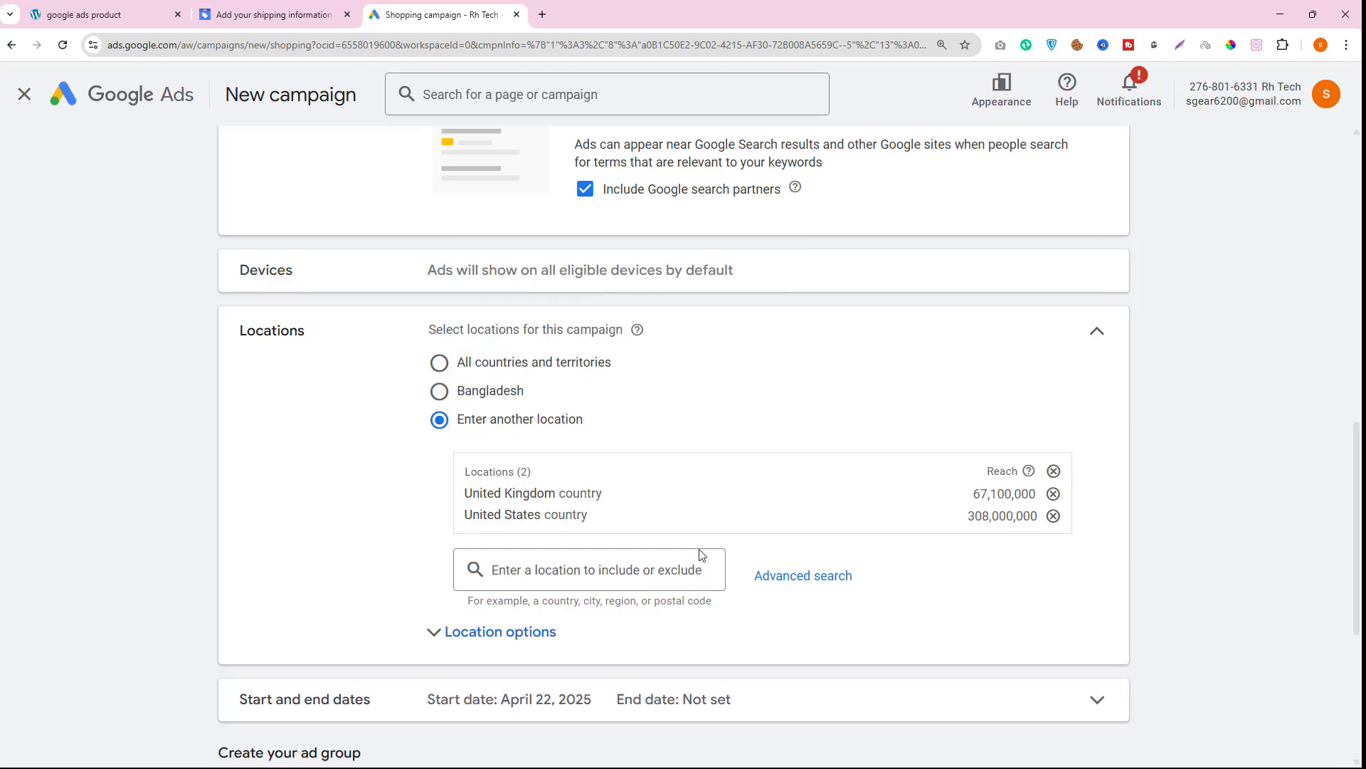
click(510, 568)
text(canada)
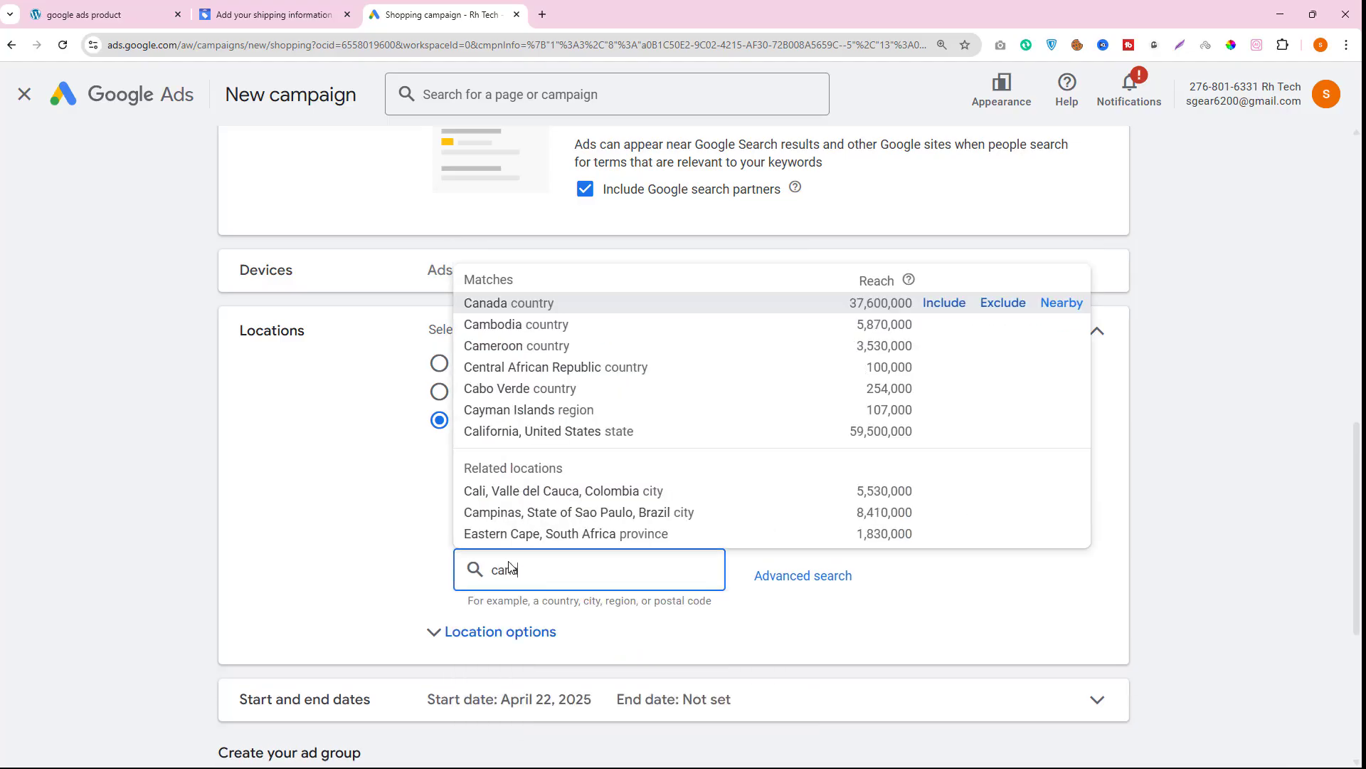
click(944, 289)
- Return to the new shipping policy and add United Kingdom to its countries
drag(611, 539, 467, 498)
click(234, 8)
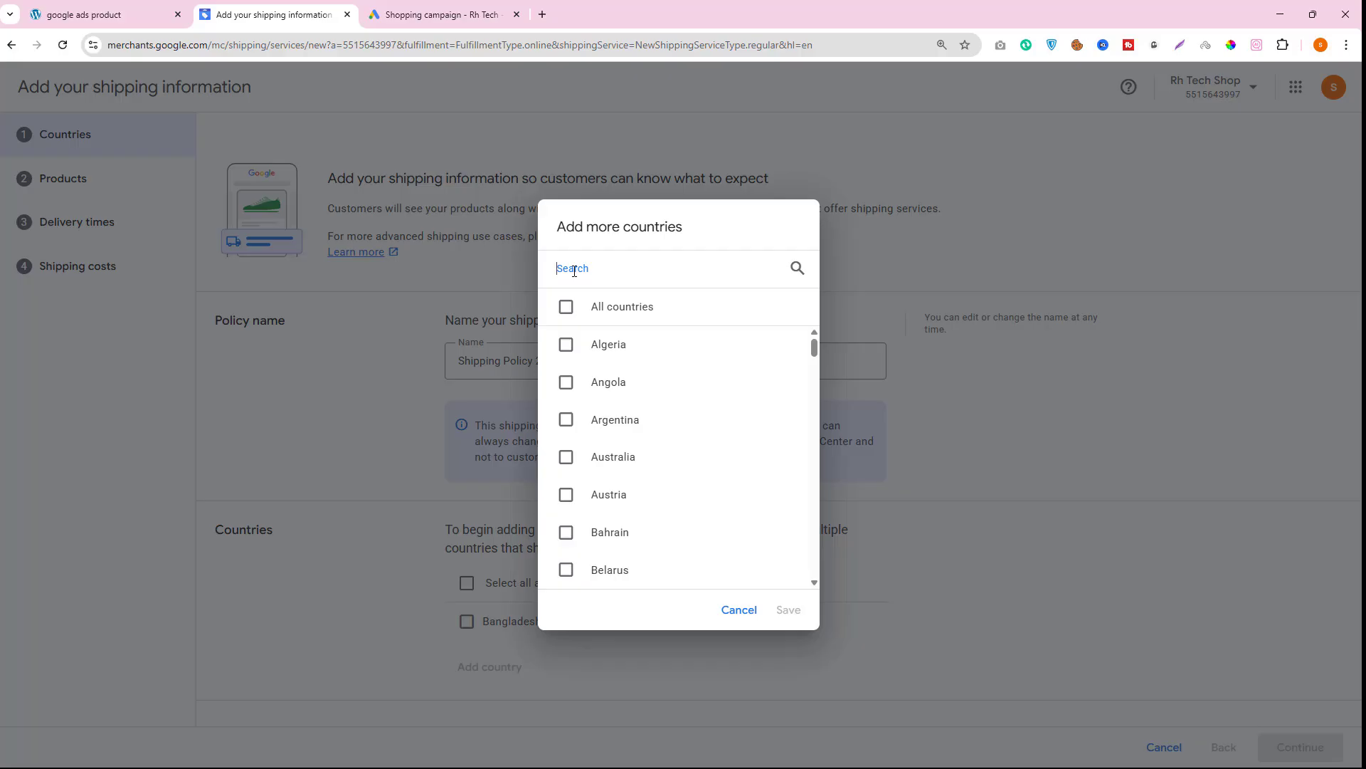
text(uni)
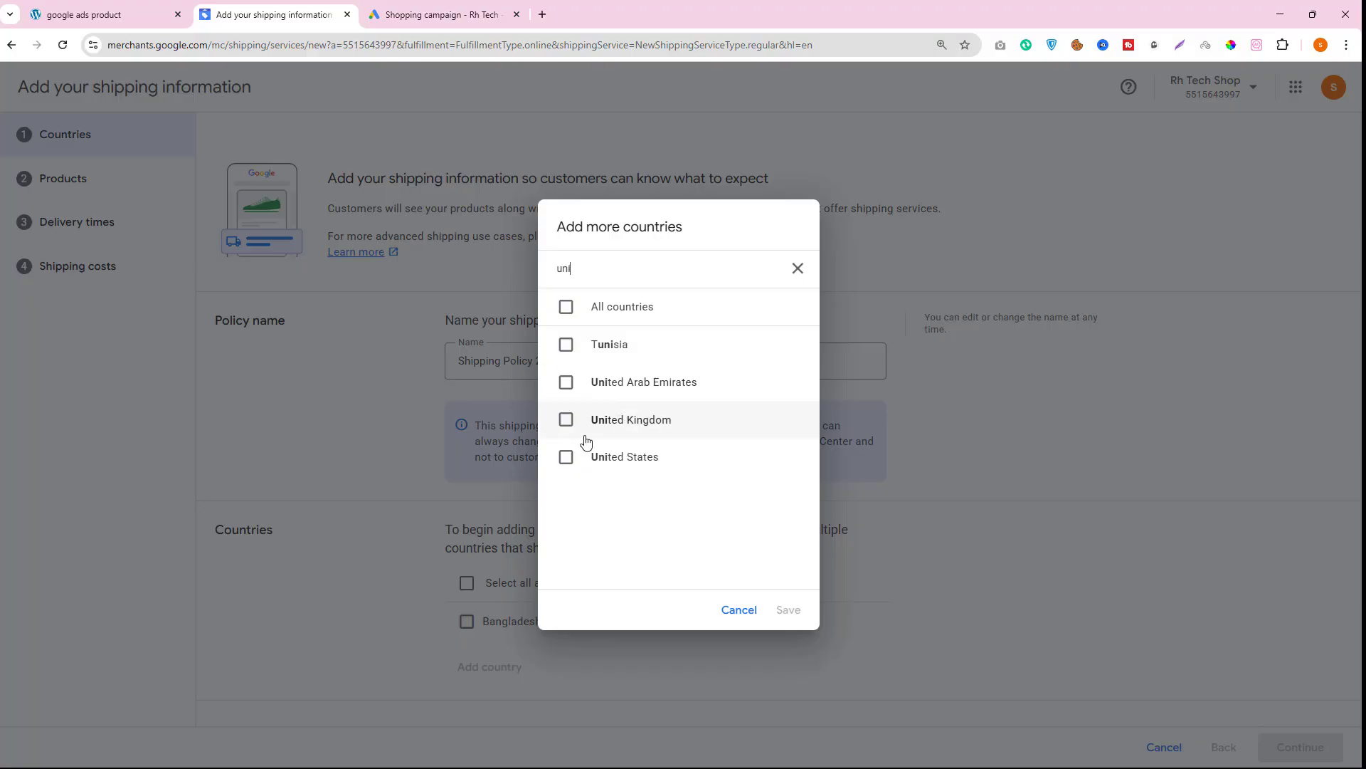
click(565, 426)
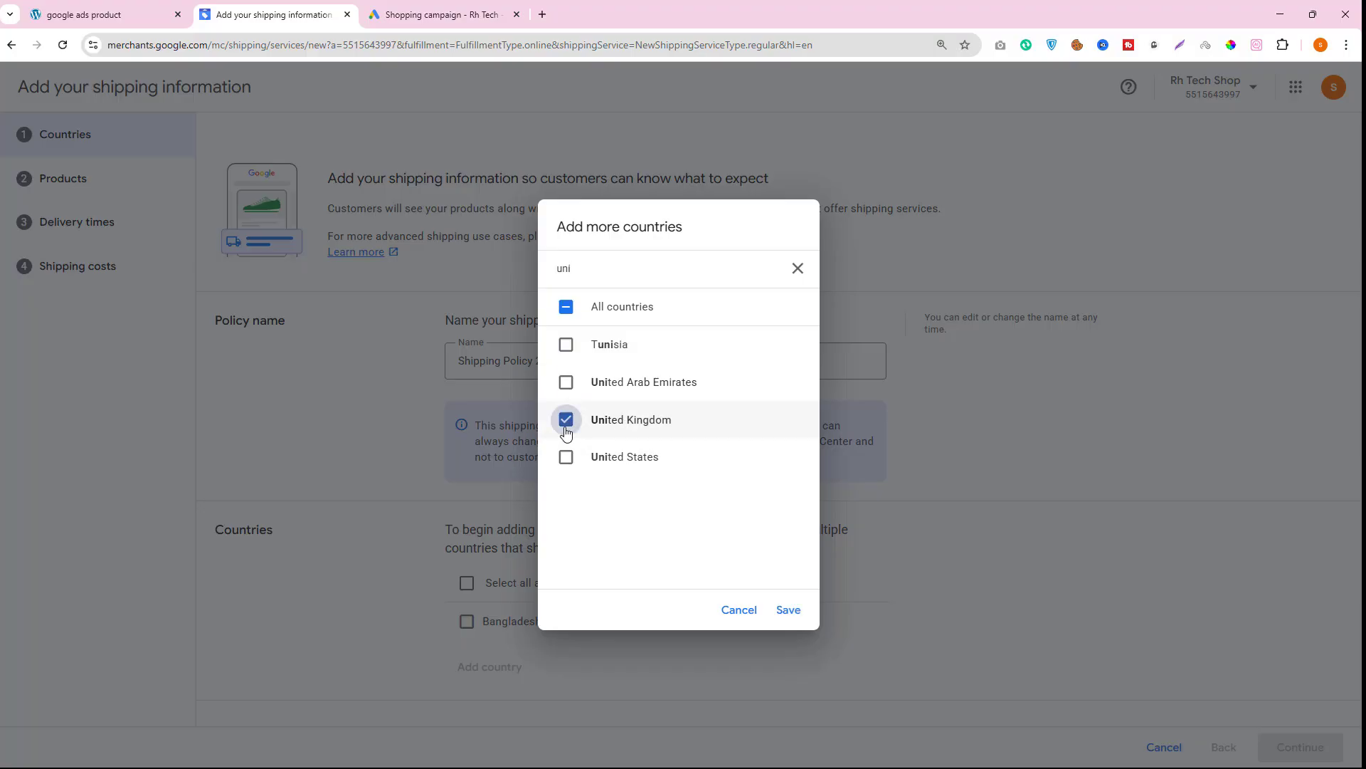
click(789, 610)
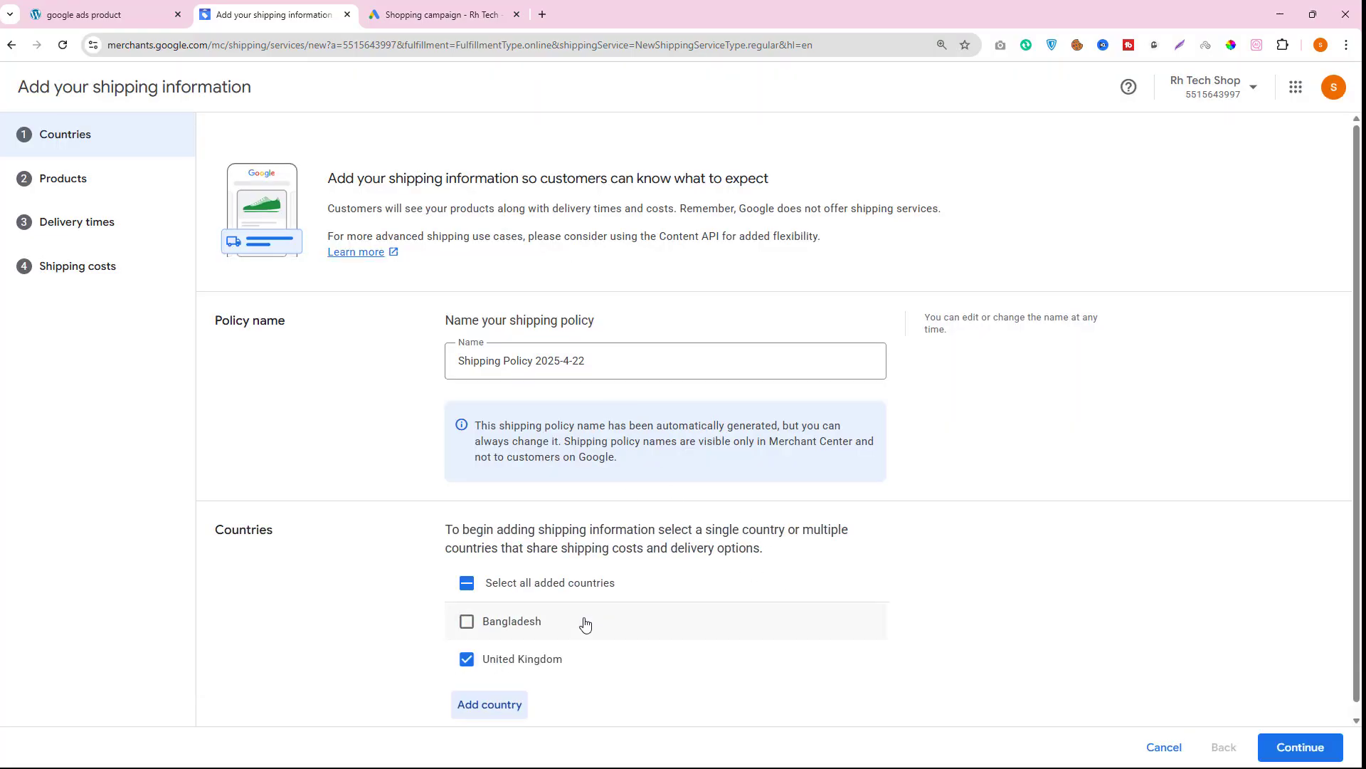
- Add United States to the shipping policy's countries
click(488, 696)
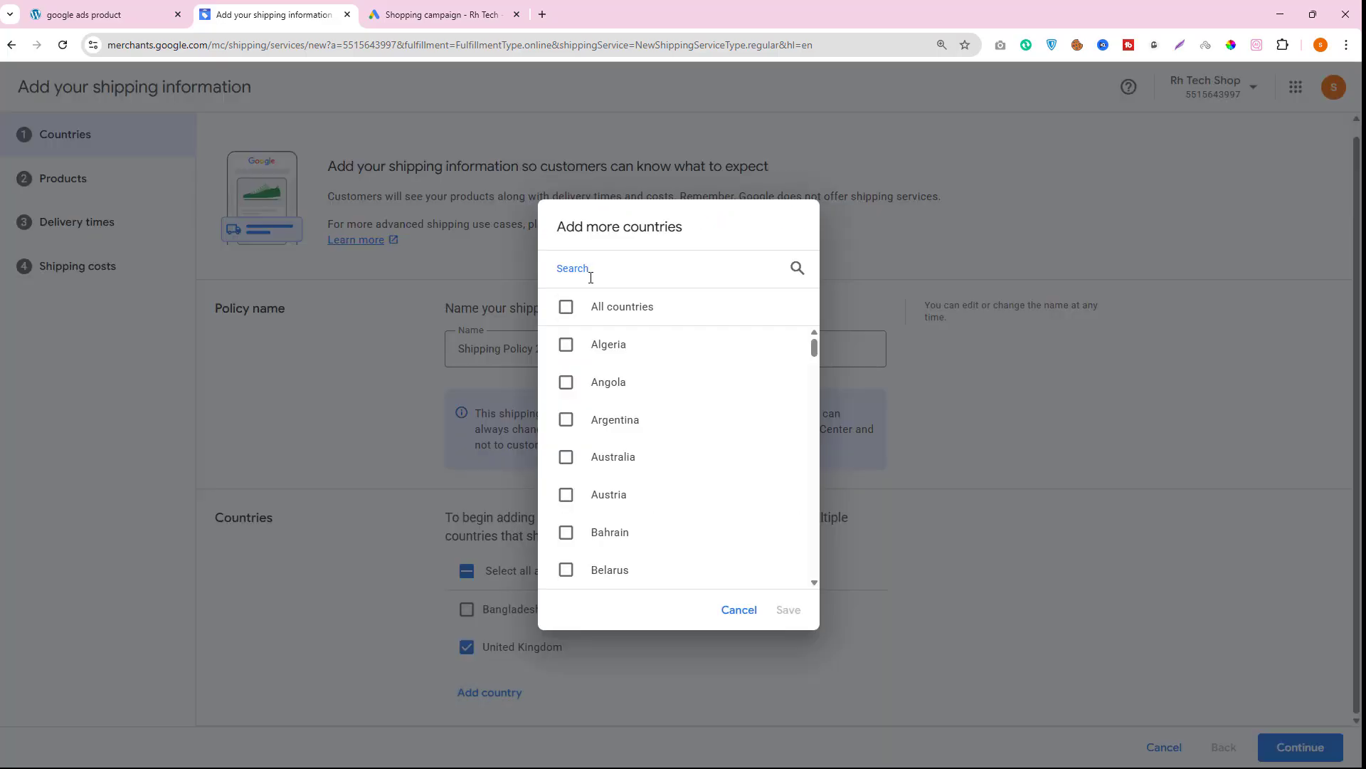
text(united)
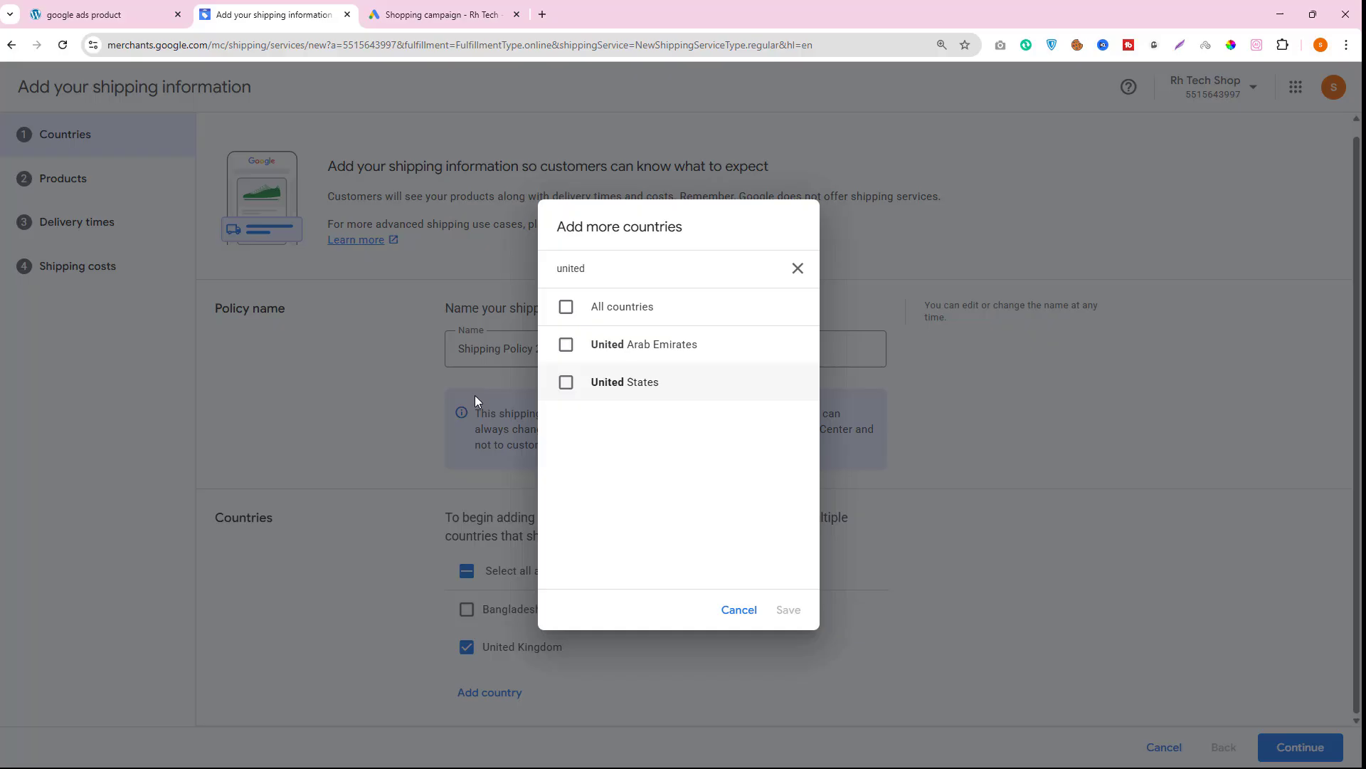
click(566, 382)
click(788, 610)
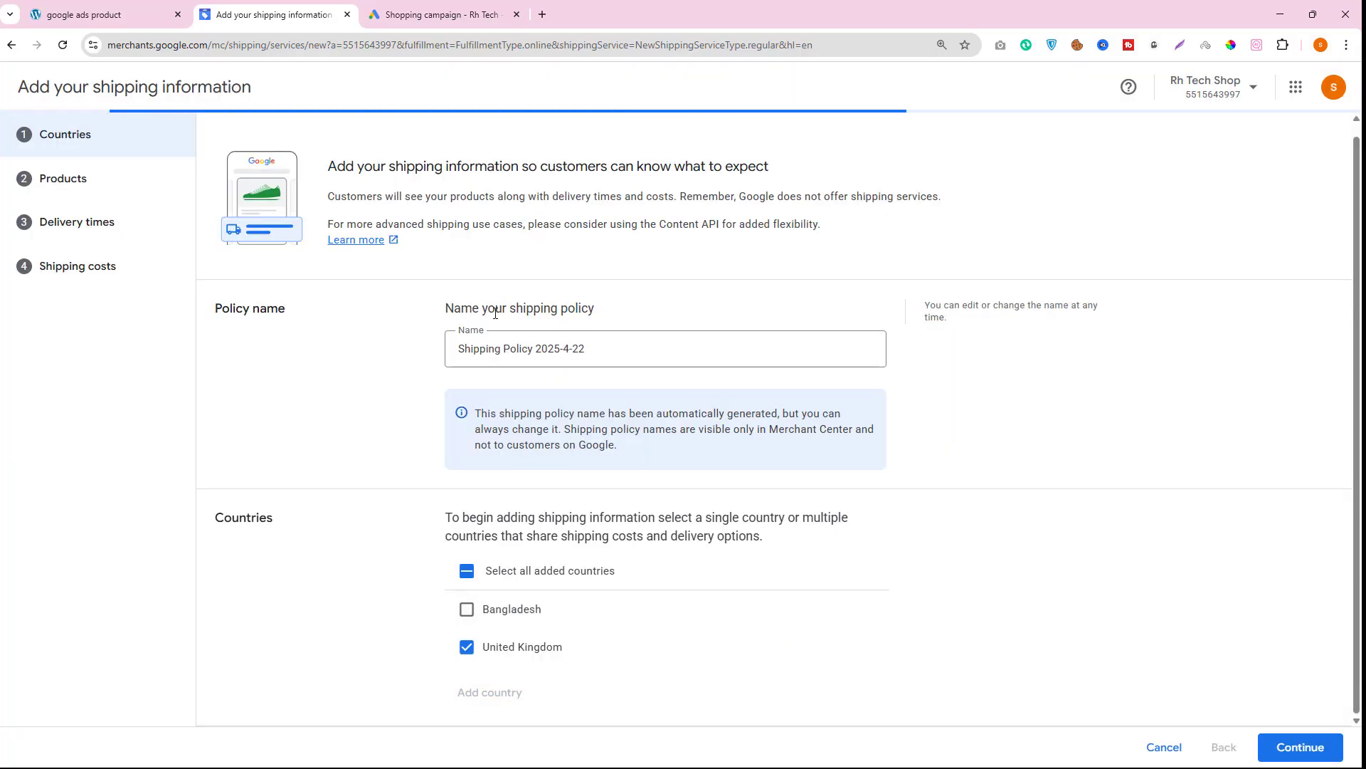
- Add Canada to the shipping policy's countries
click(487, 714)
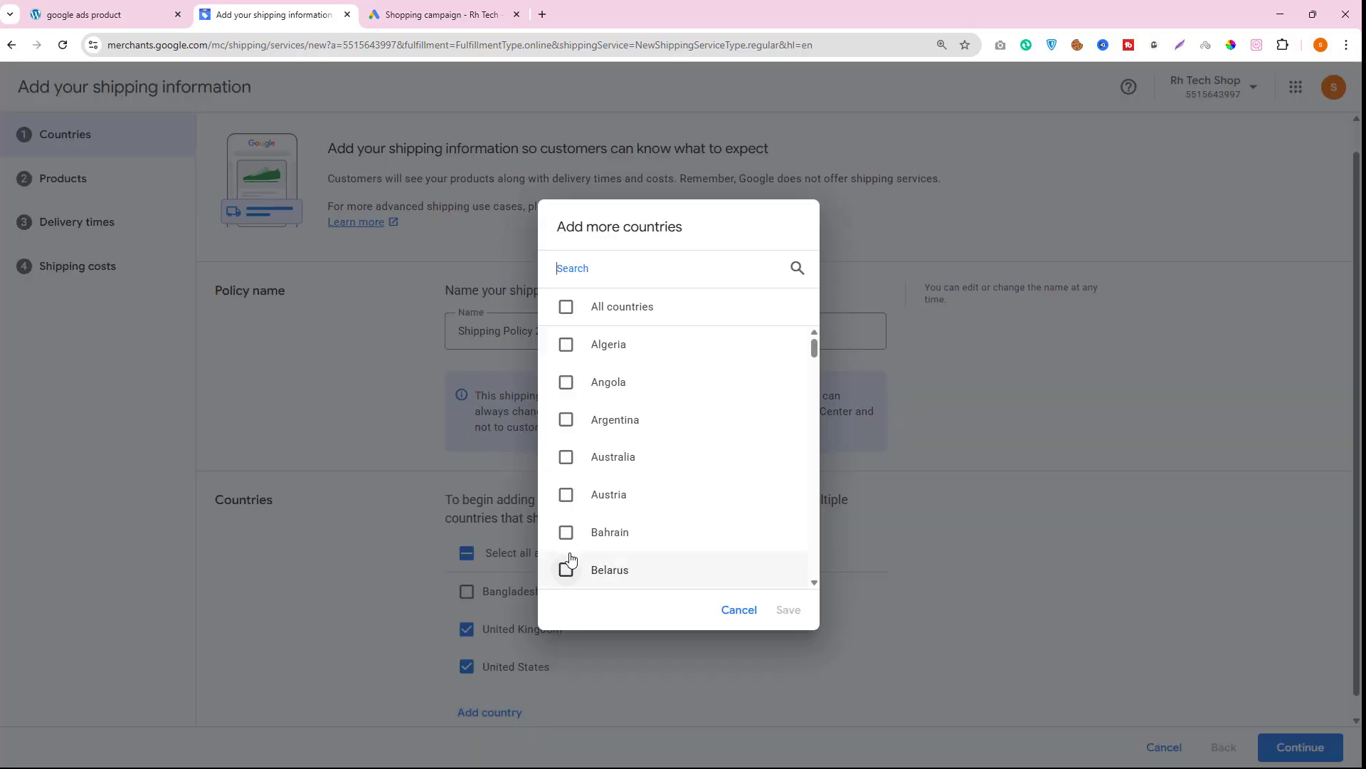
text(canda)
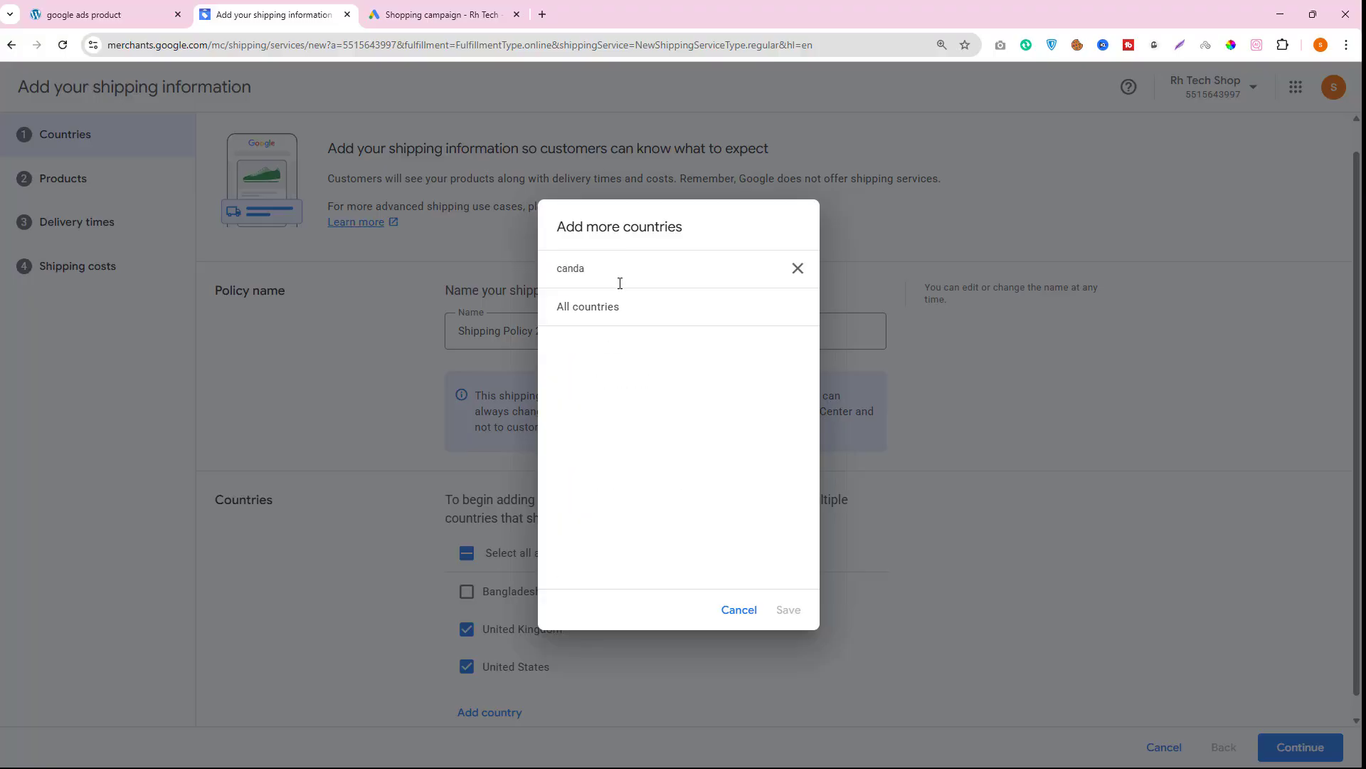
key(BackSpace)
key(BackSpace)
text(a)
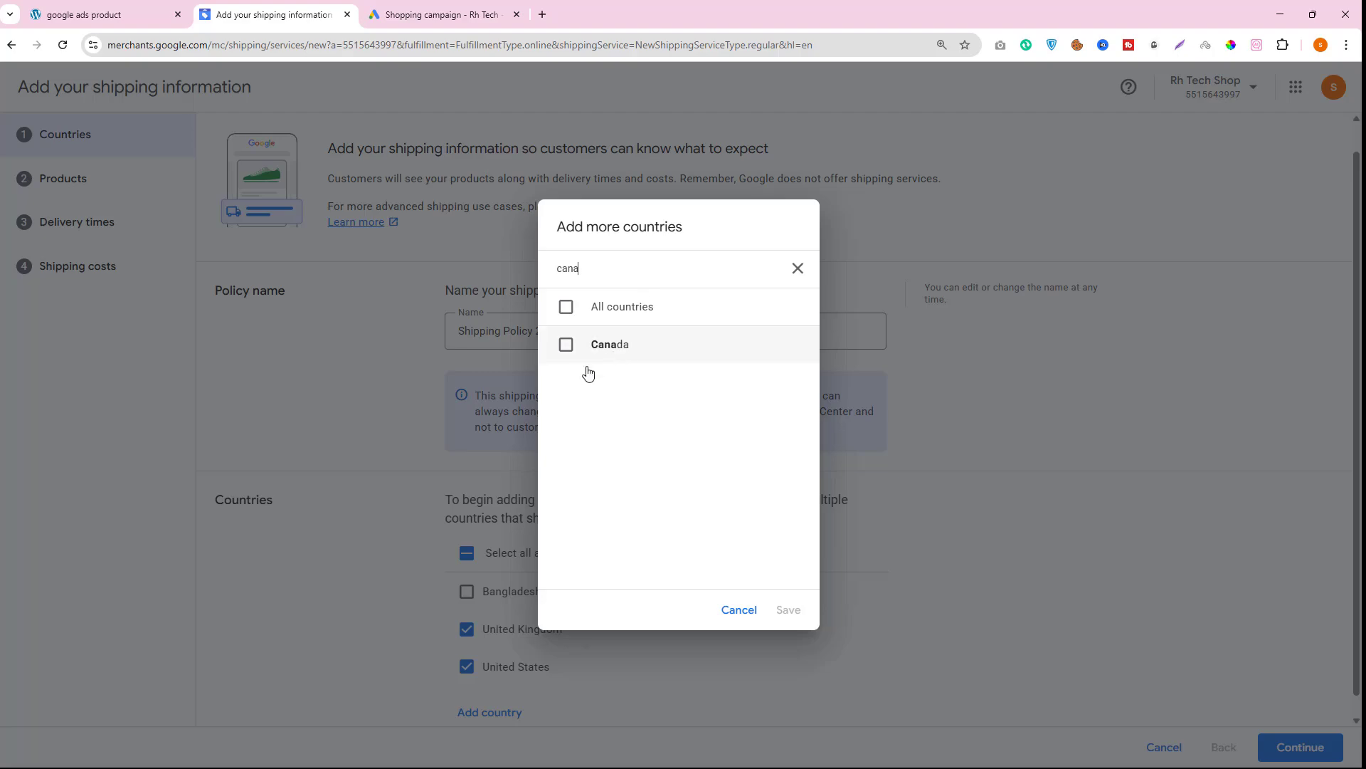
click(566, 345)
click(789, 610)
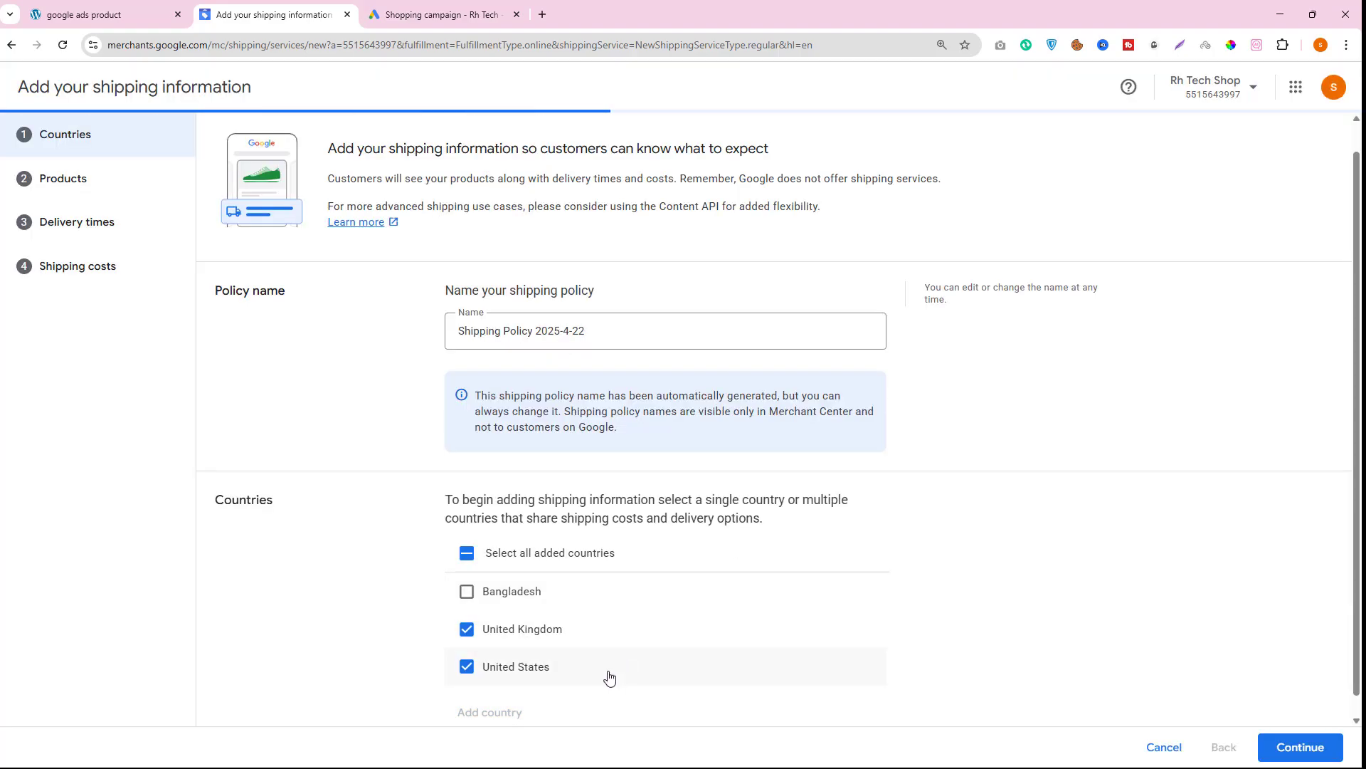
- Leave the new shipping policy form without continuing or saving it
scroll(610, 676, down, 1)
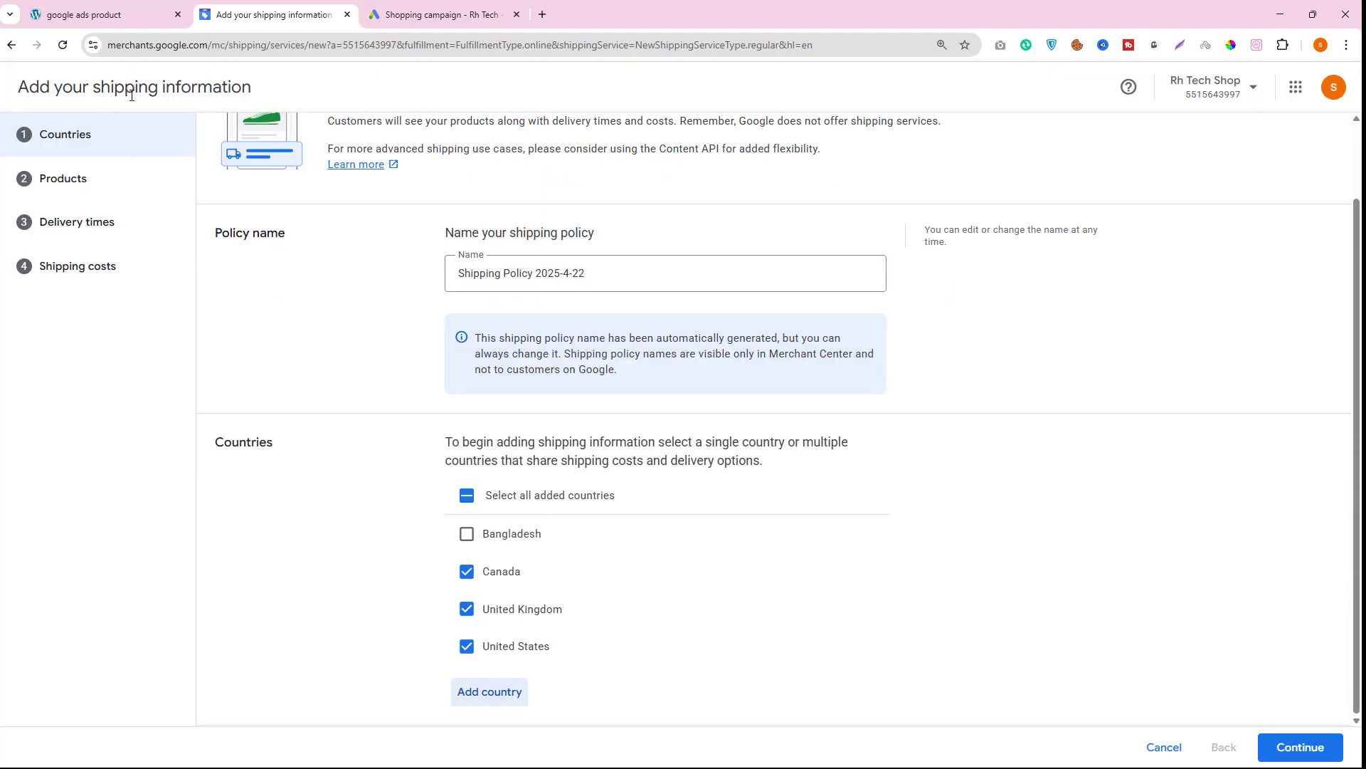
drag(96, 88, 281, 95)
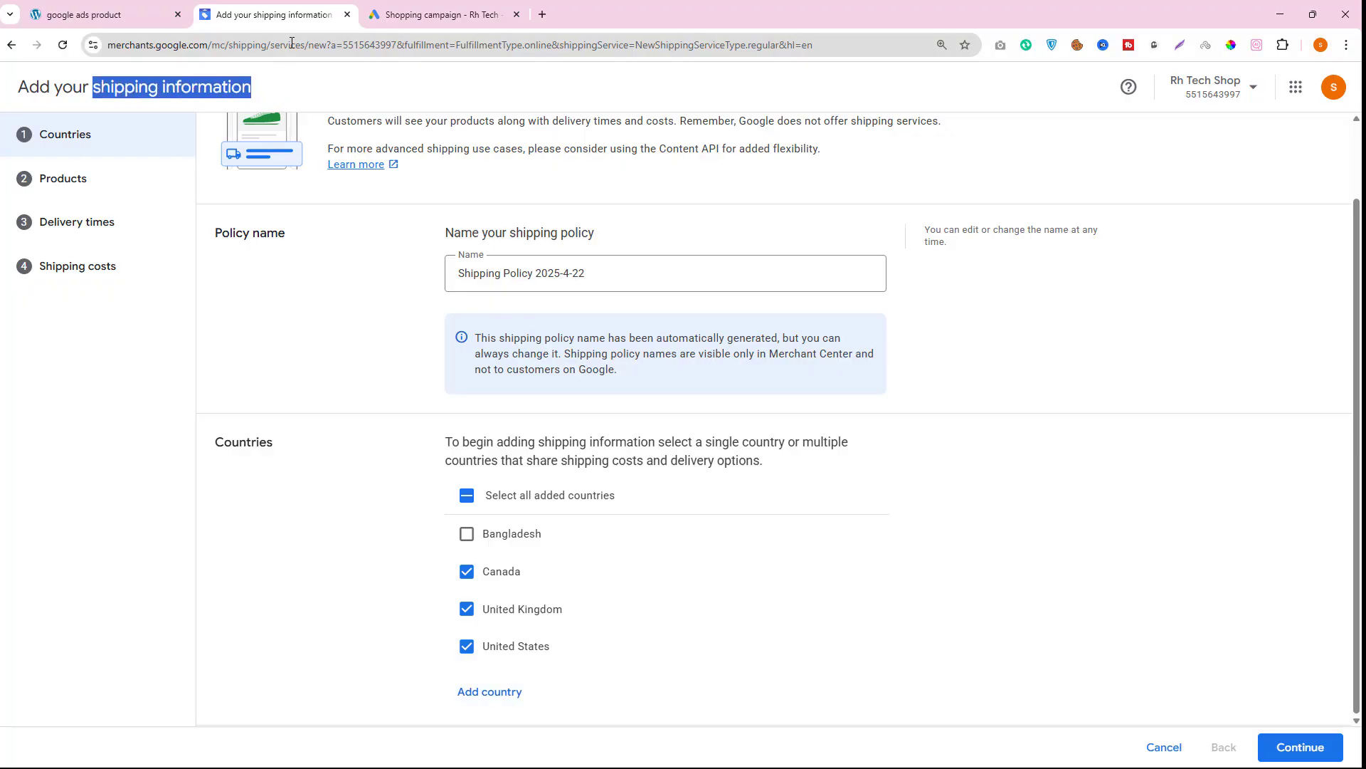
click(12, 45)
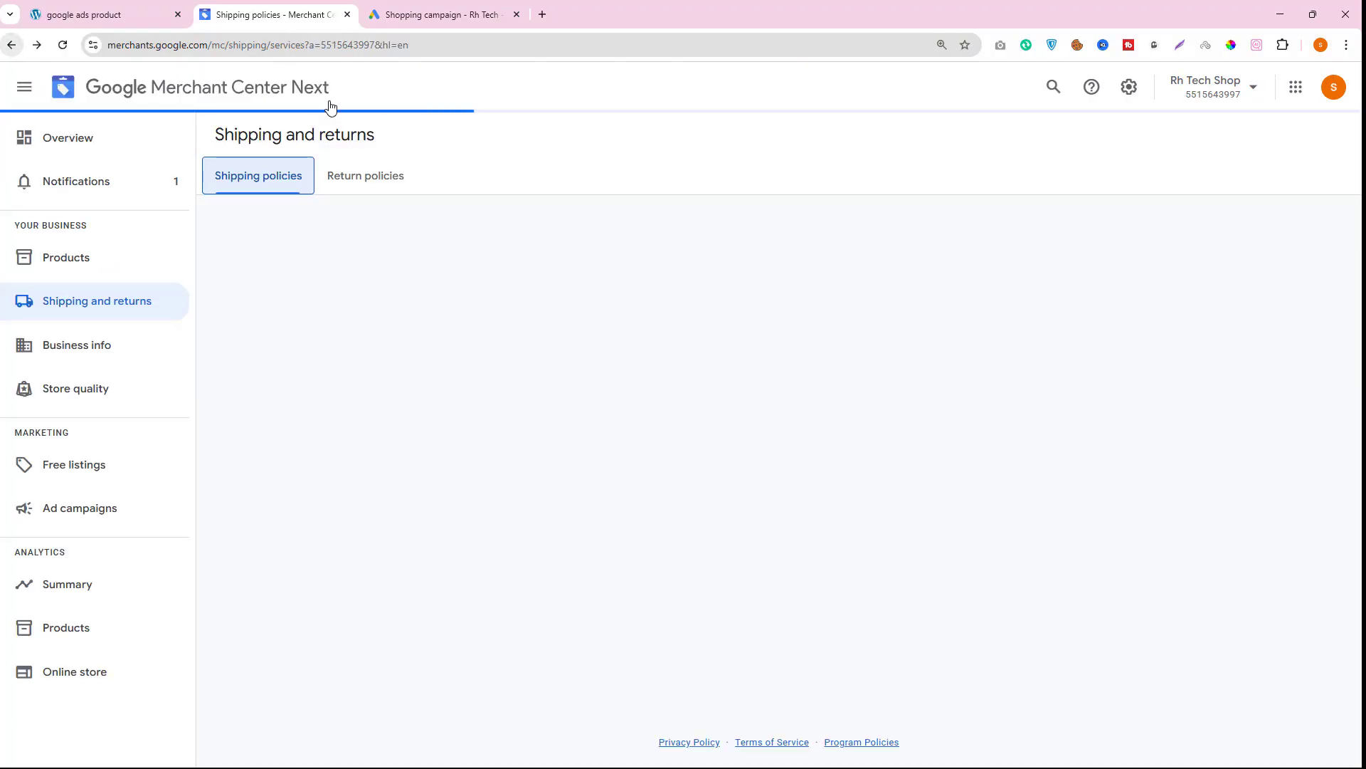
- Switch back to the campaign and target Bangladesh as the campaign location
click(423, 14)
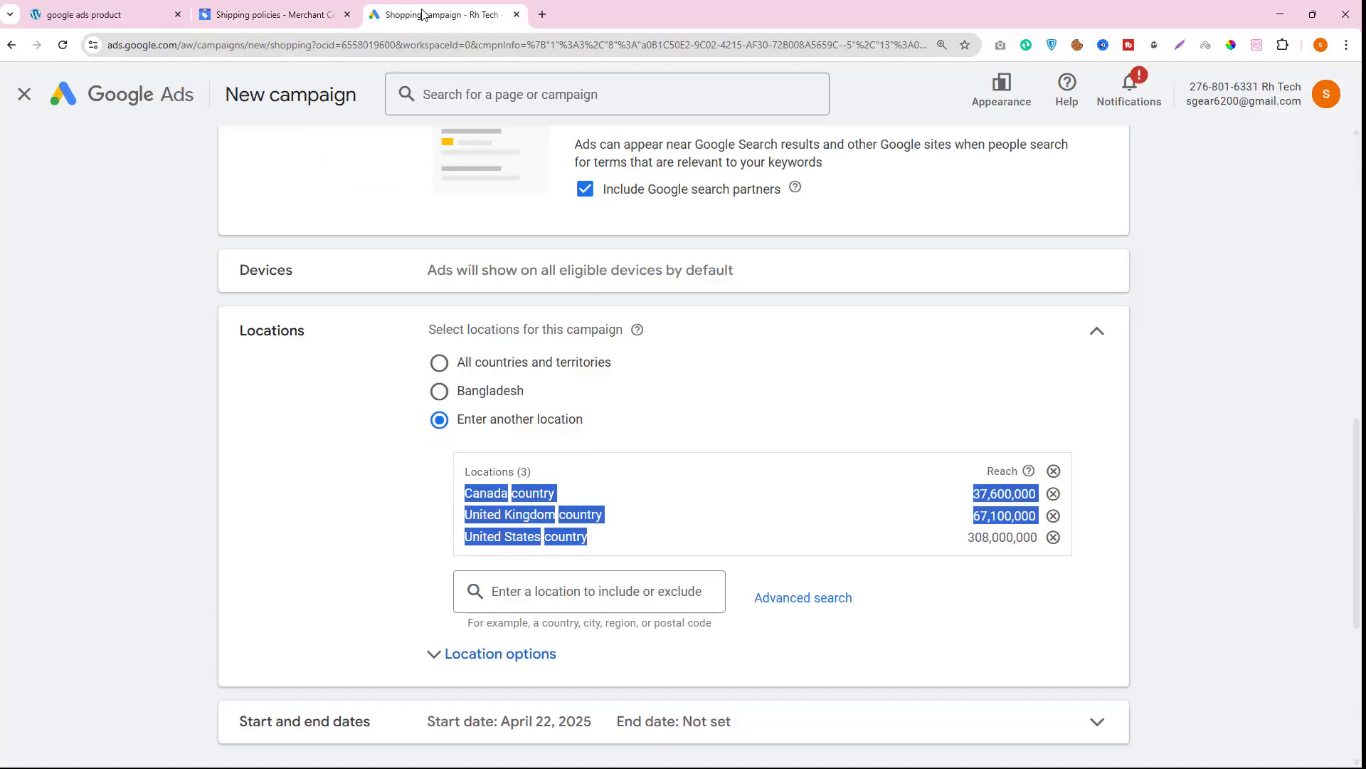
click(440, 391)
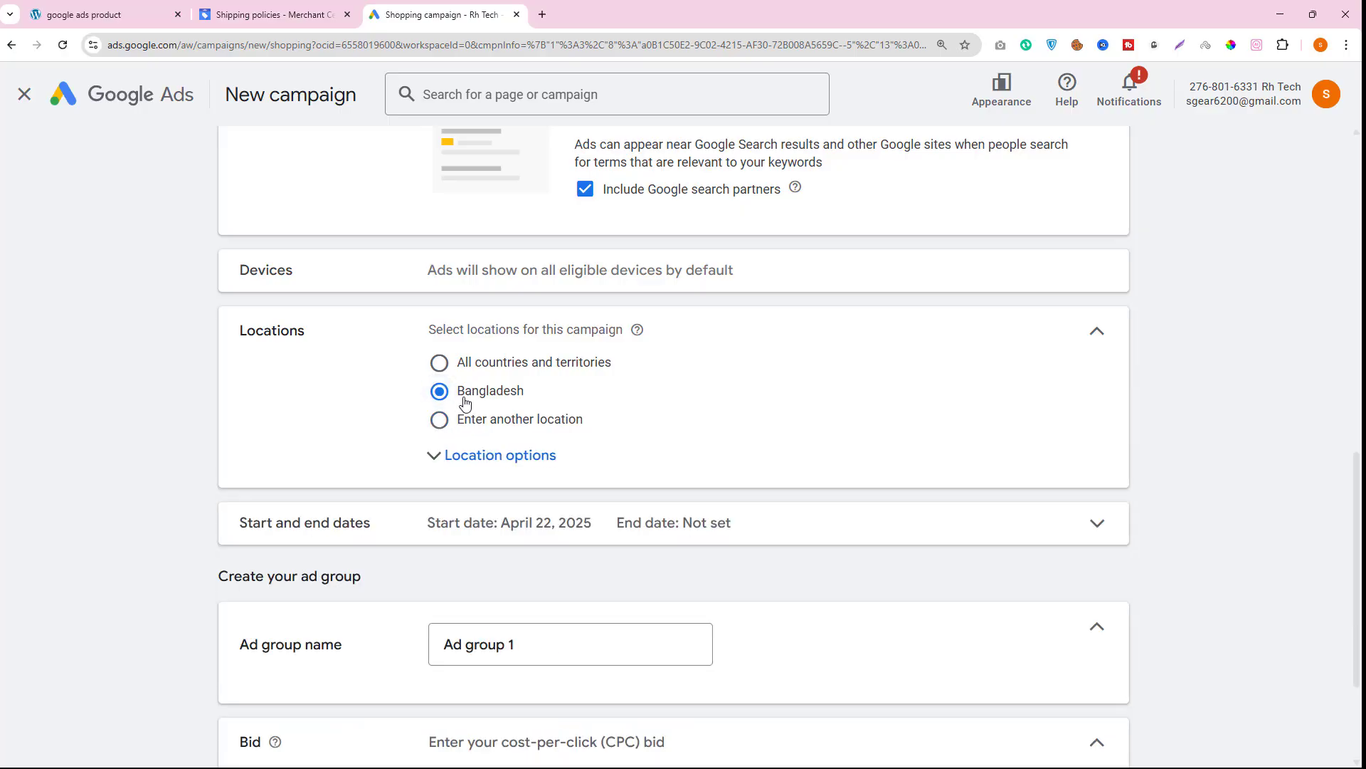
- Set the ad group's cost-per-click bid to $1
click(228, 6)
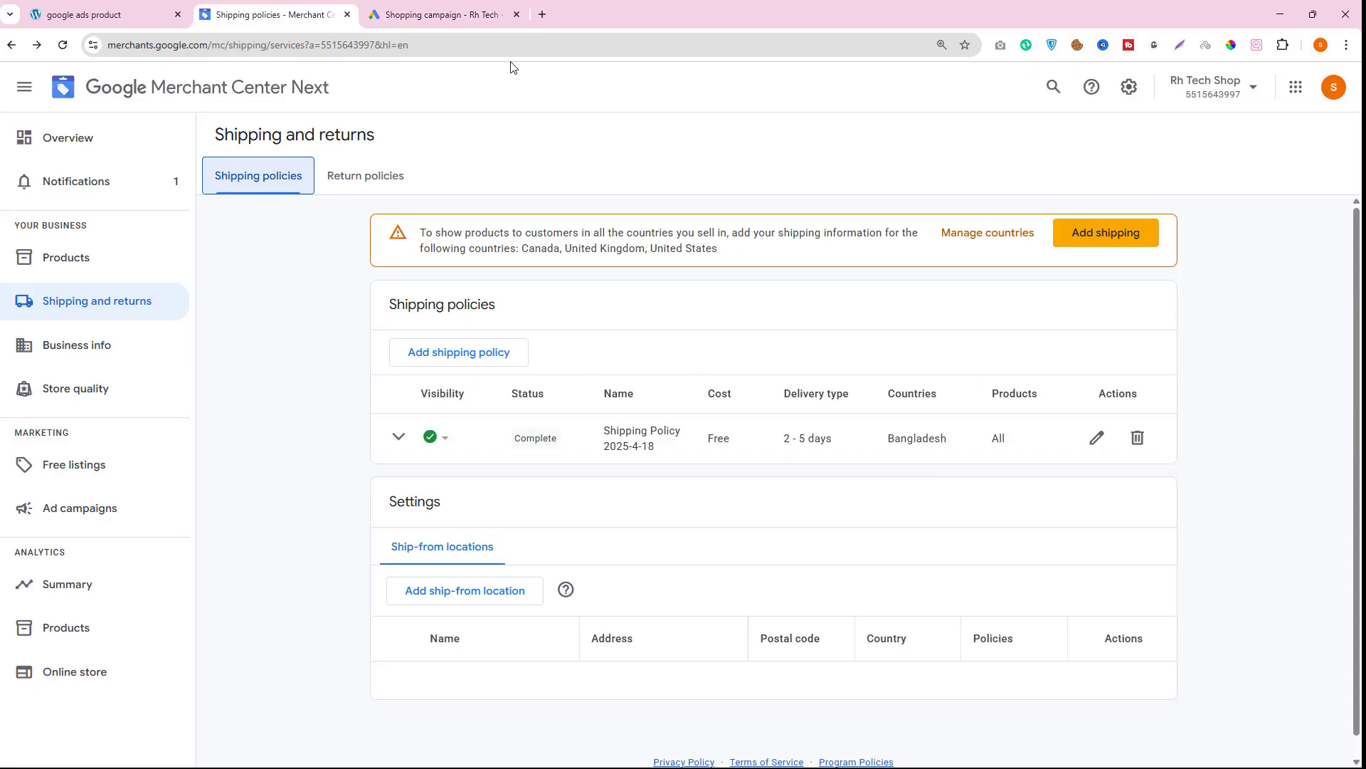
click(434, 11)
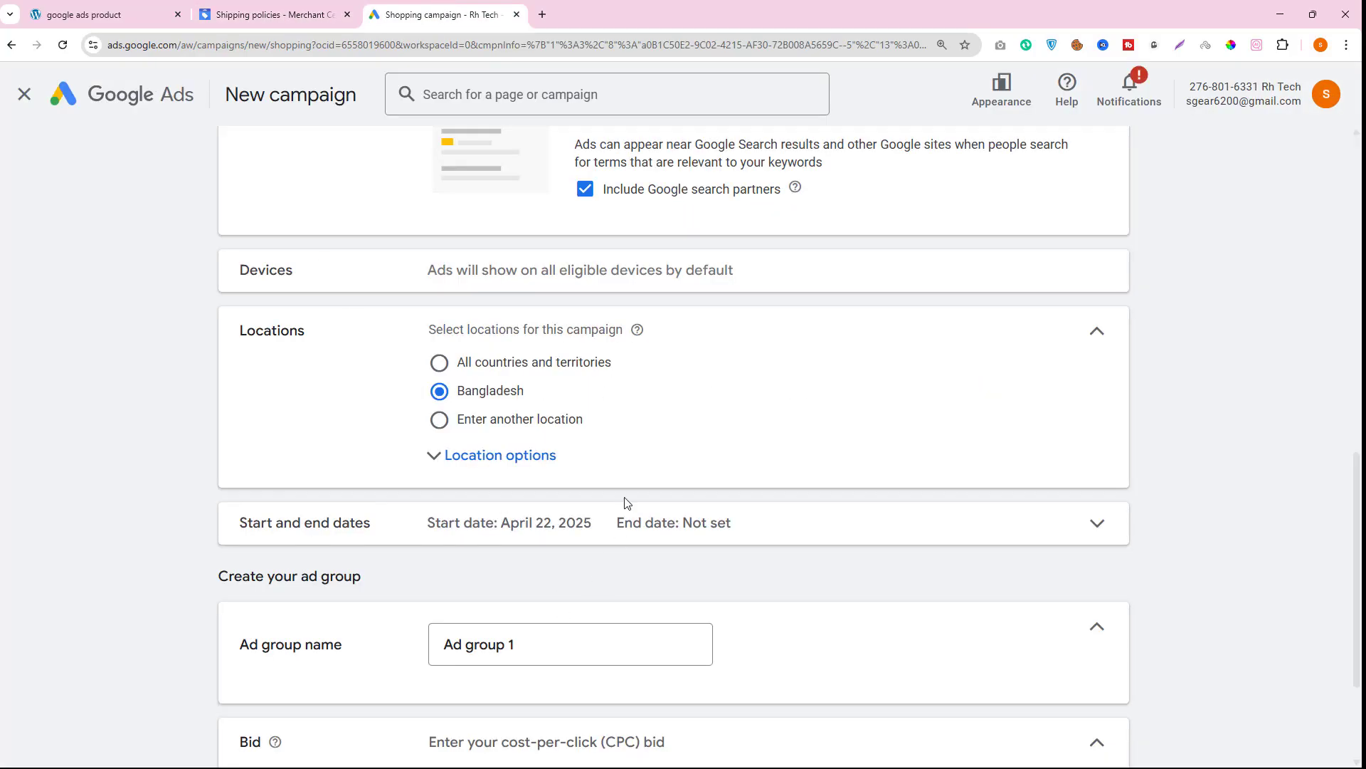
scroll(630, 496, down, 3)
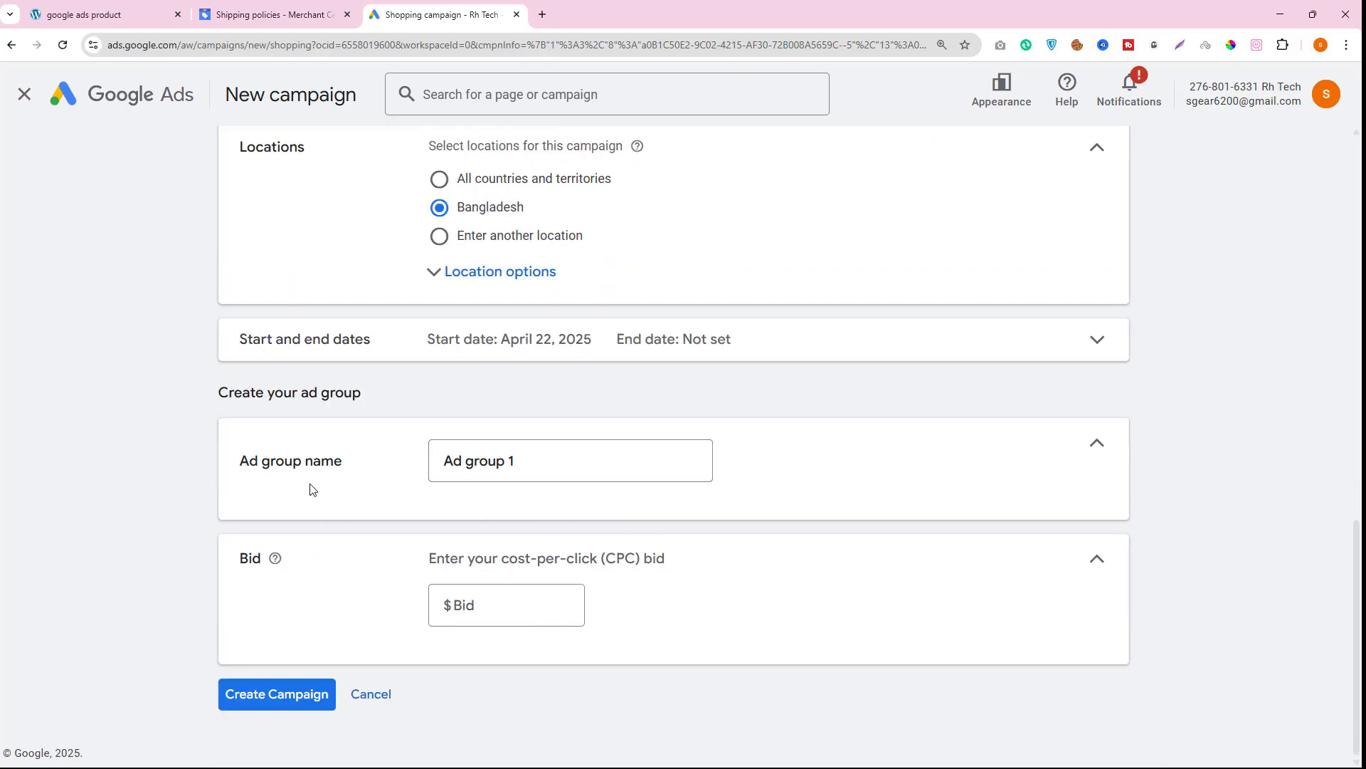
click(518, 461)
drag(519, 461, 389, 461)
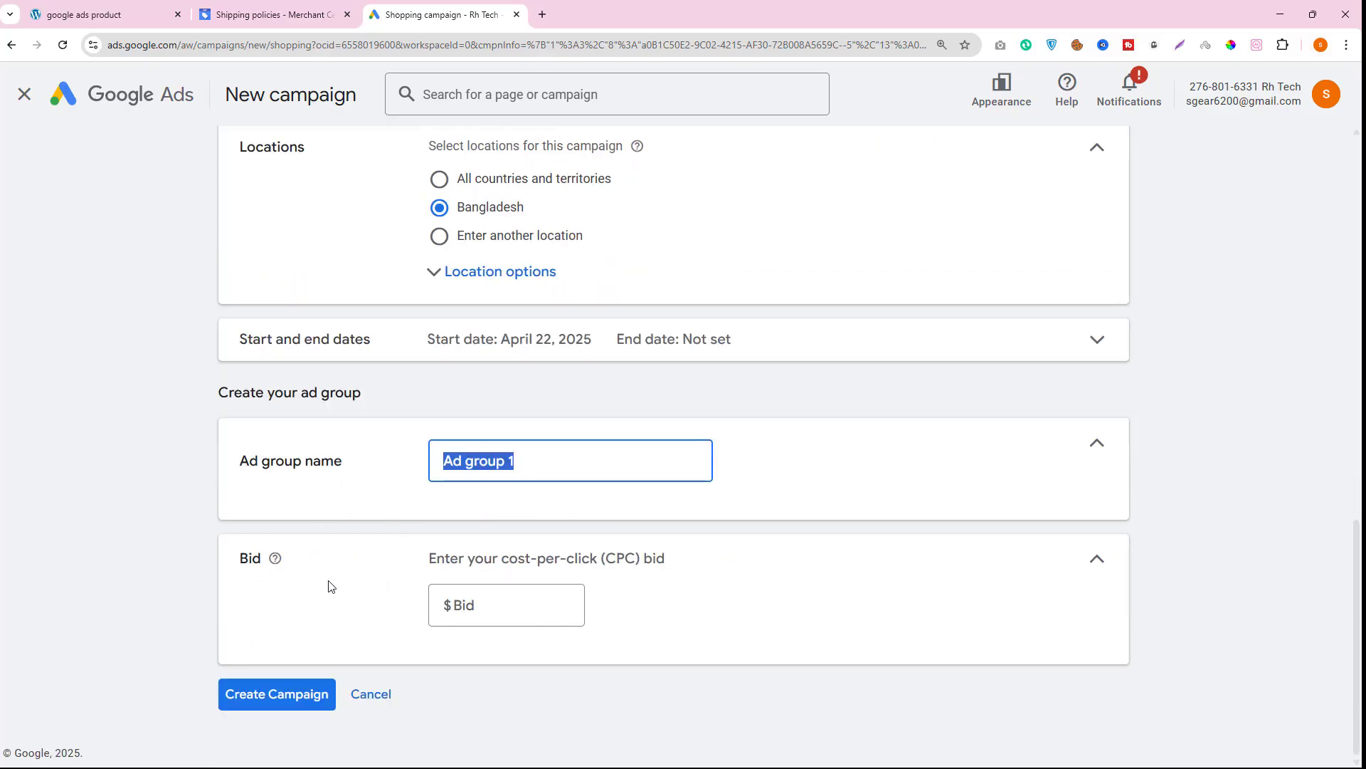
click(485, 605)
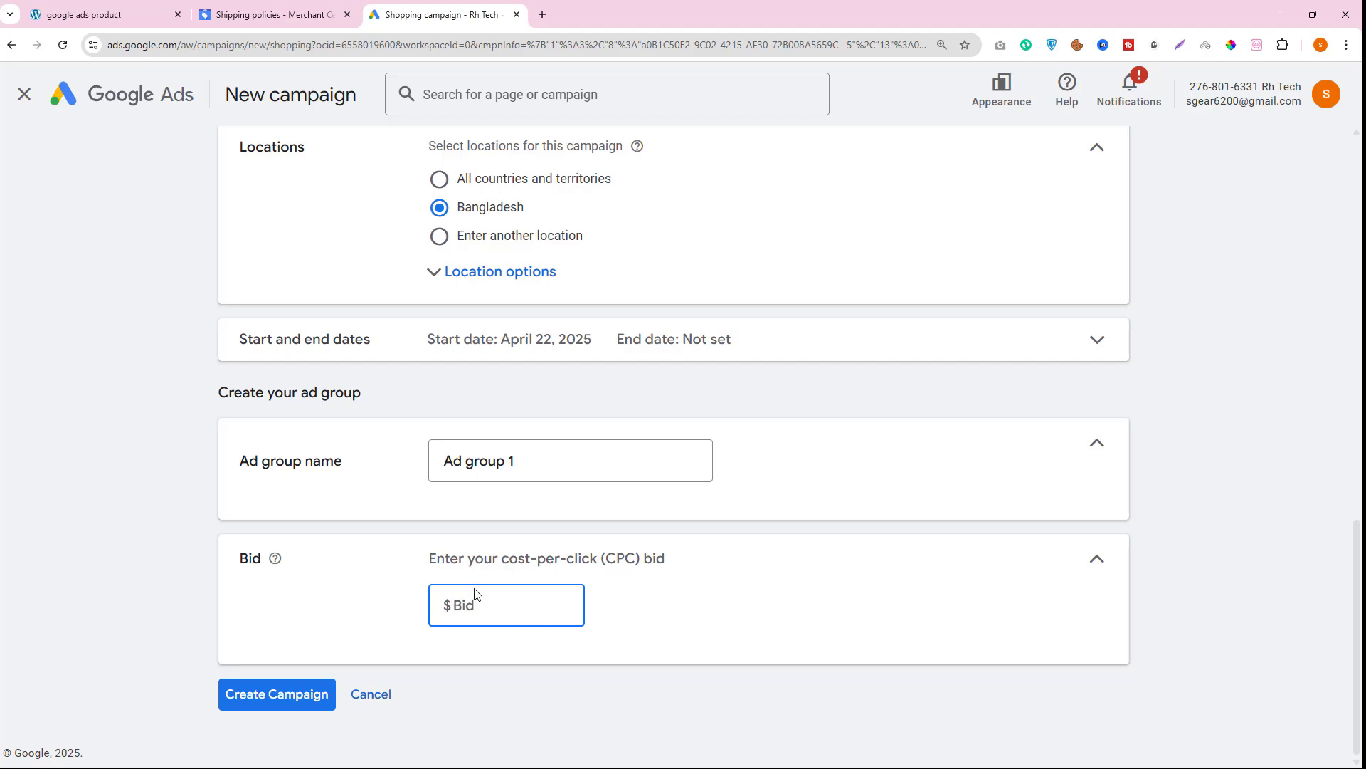
text(1)
- Open a new browser tab and search Google for moble
click(542, 14)
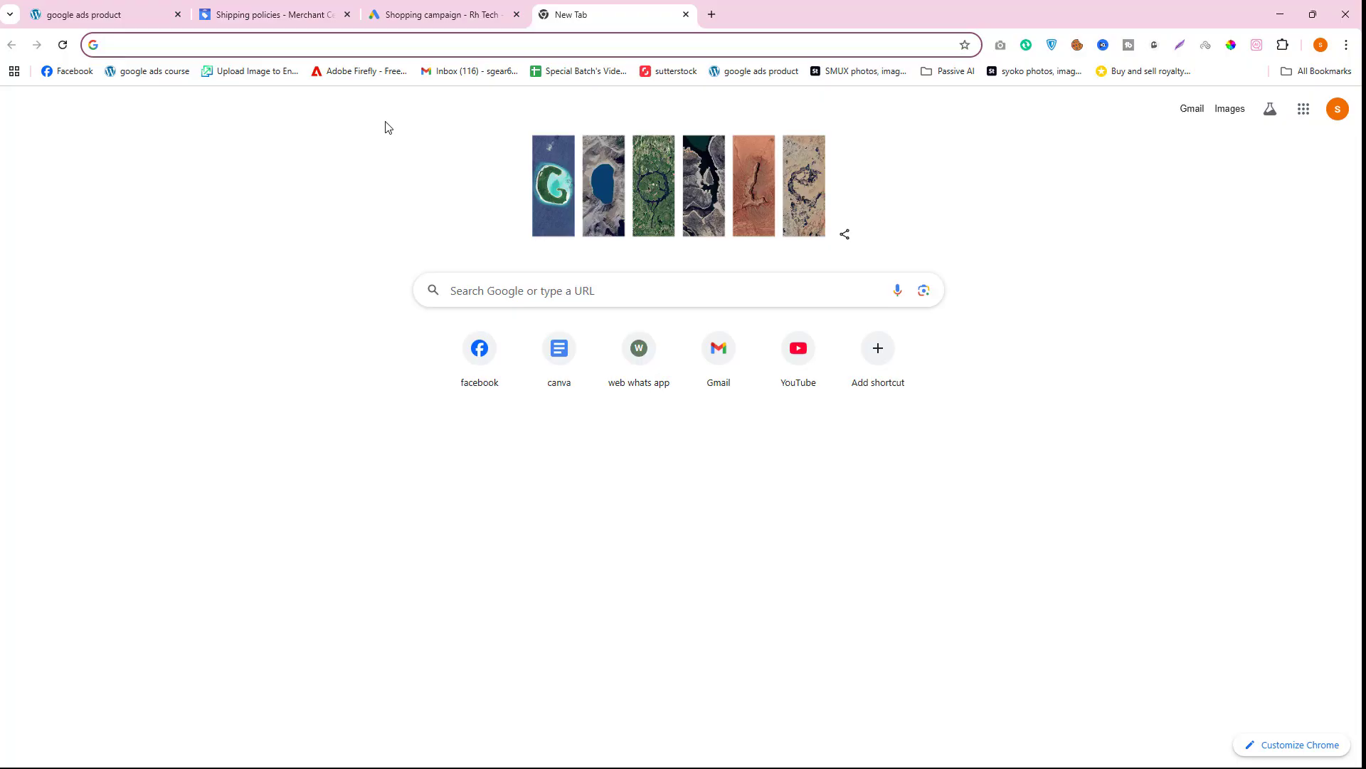
text(moble)
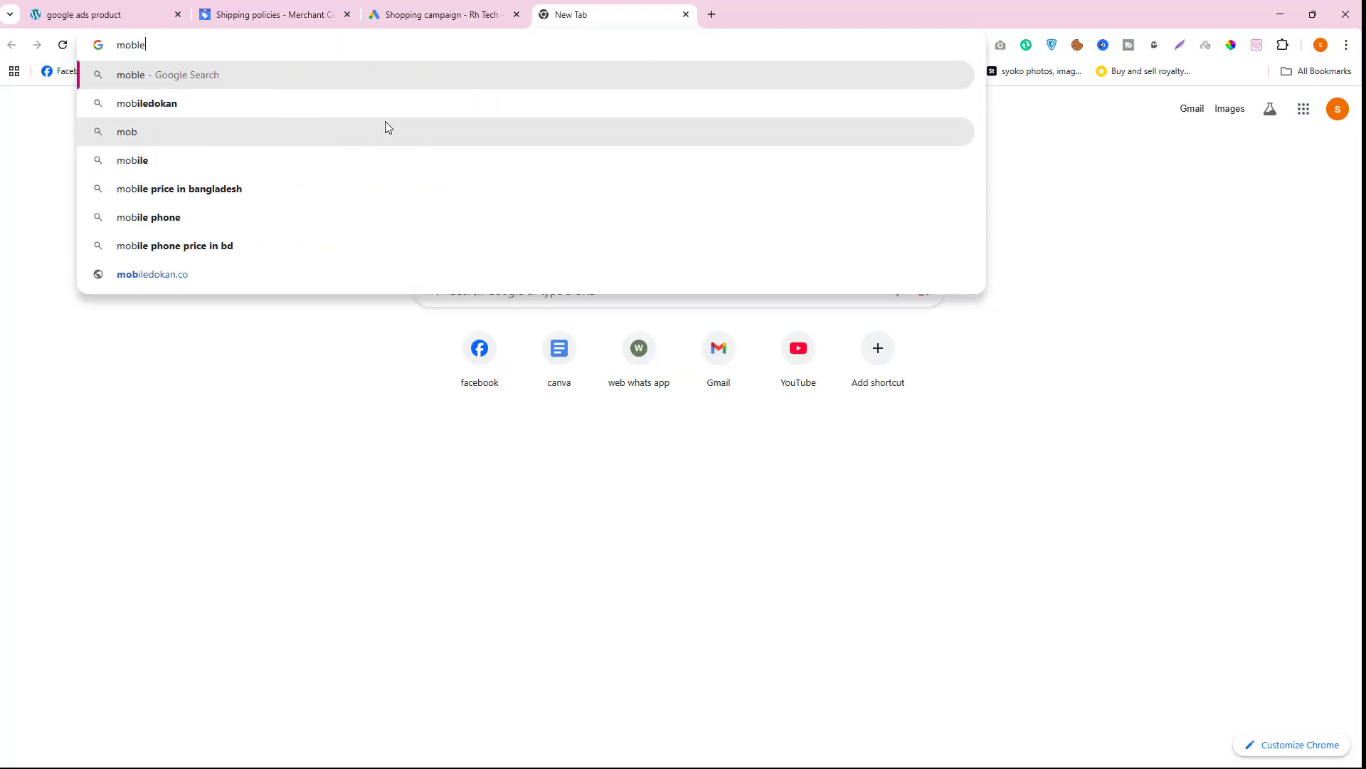
key(Return)
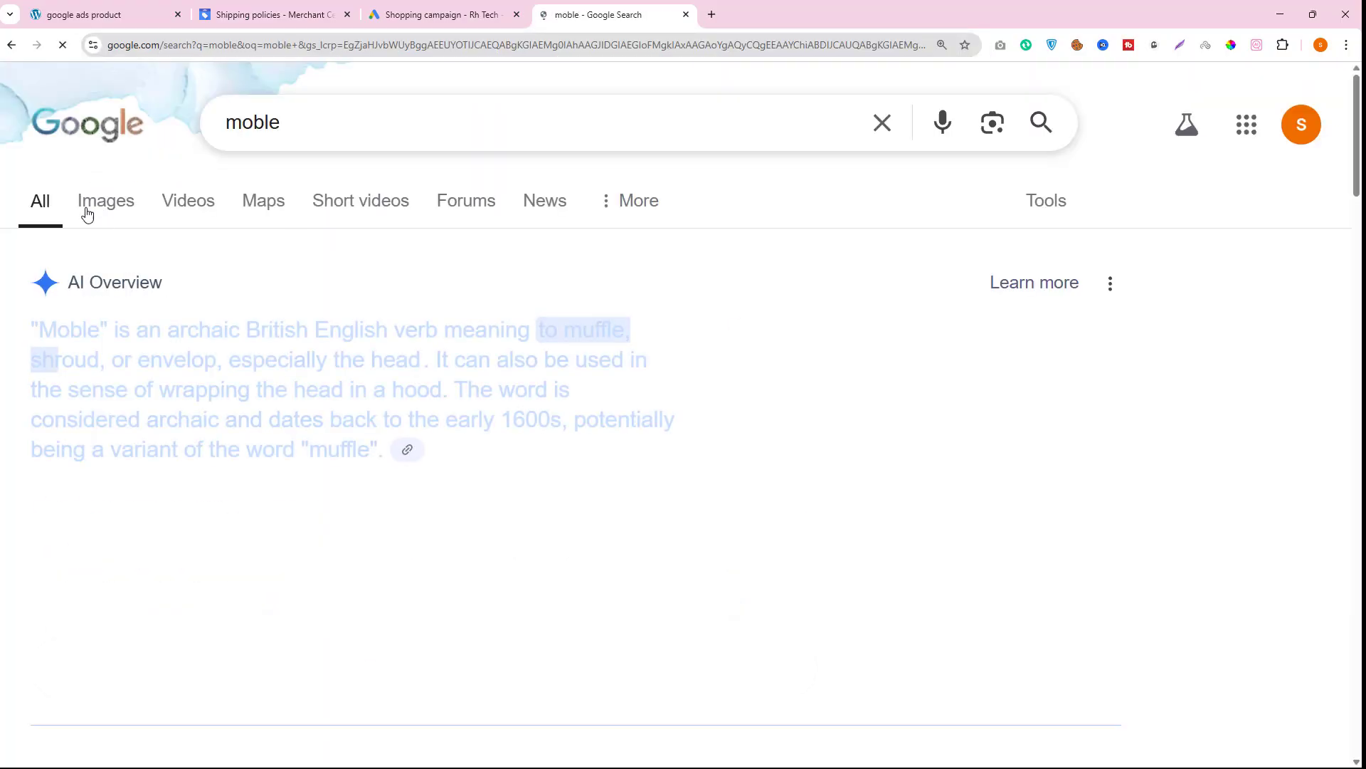
- Connect the CyberGhost VPN extension to a United States server
click(1154, 45)
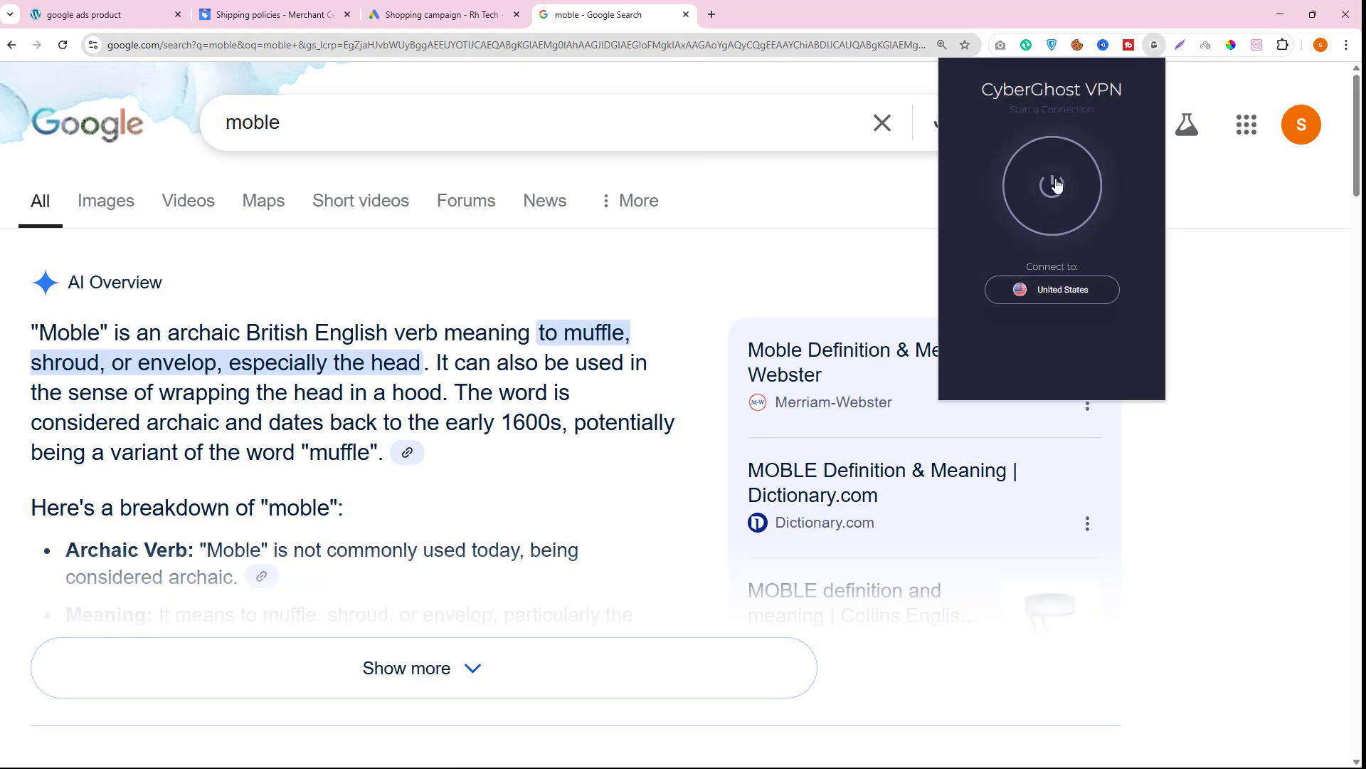
click(1054, 185)
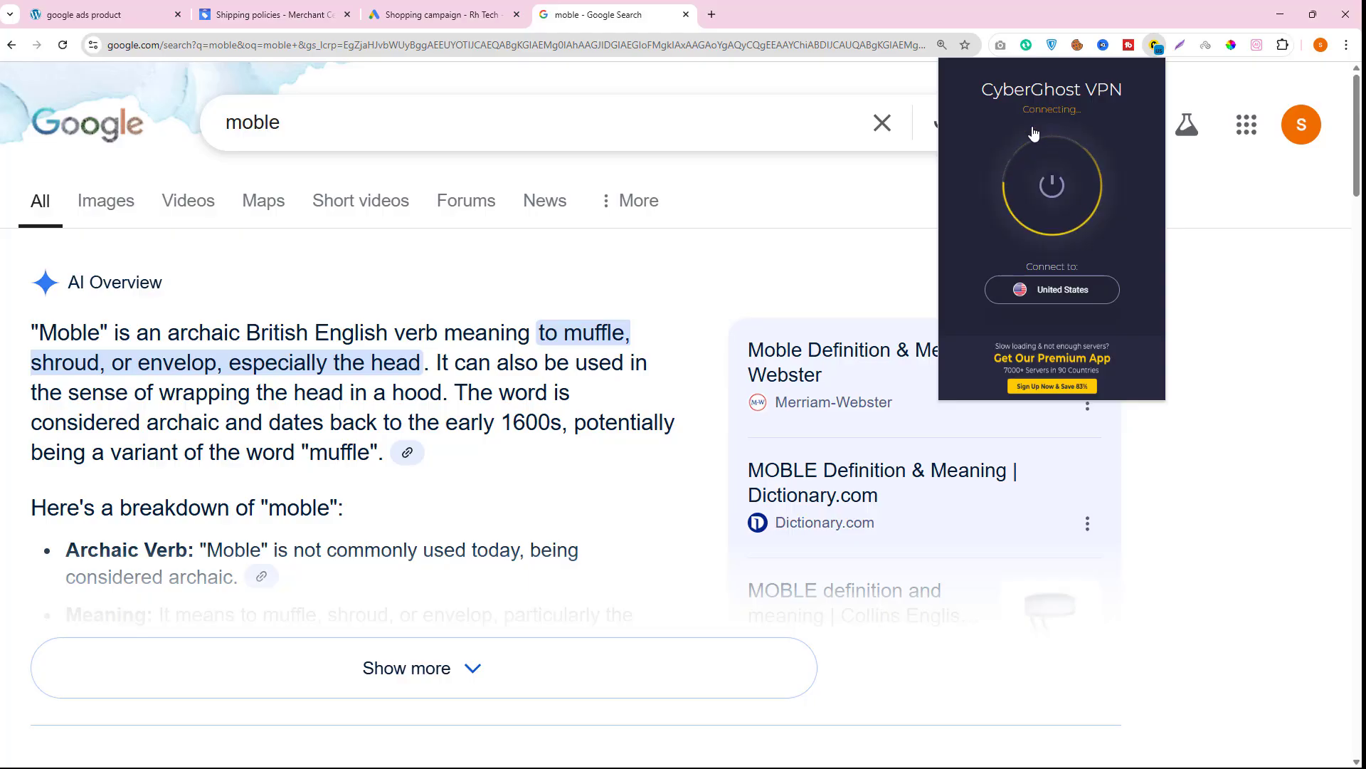
- Reload the search and browse the Google Shopping results for mobile
click(63, 45)
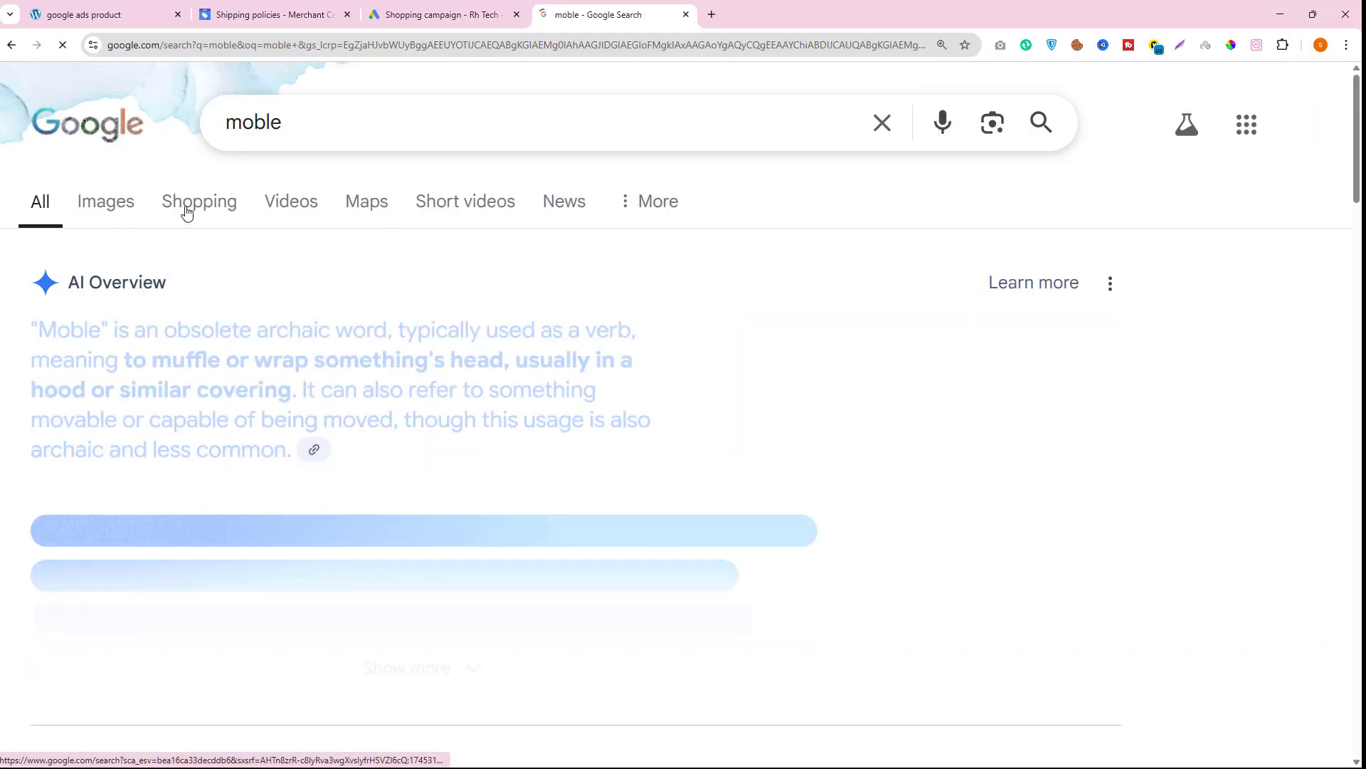
click(194, 208)
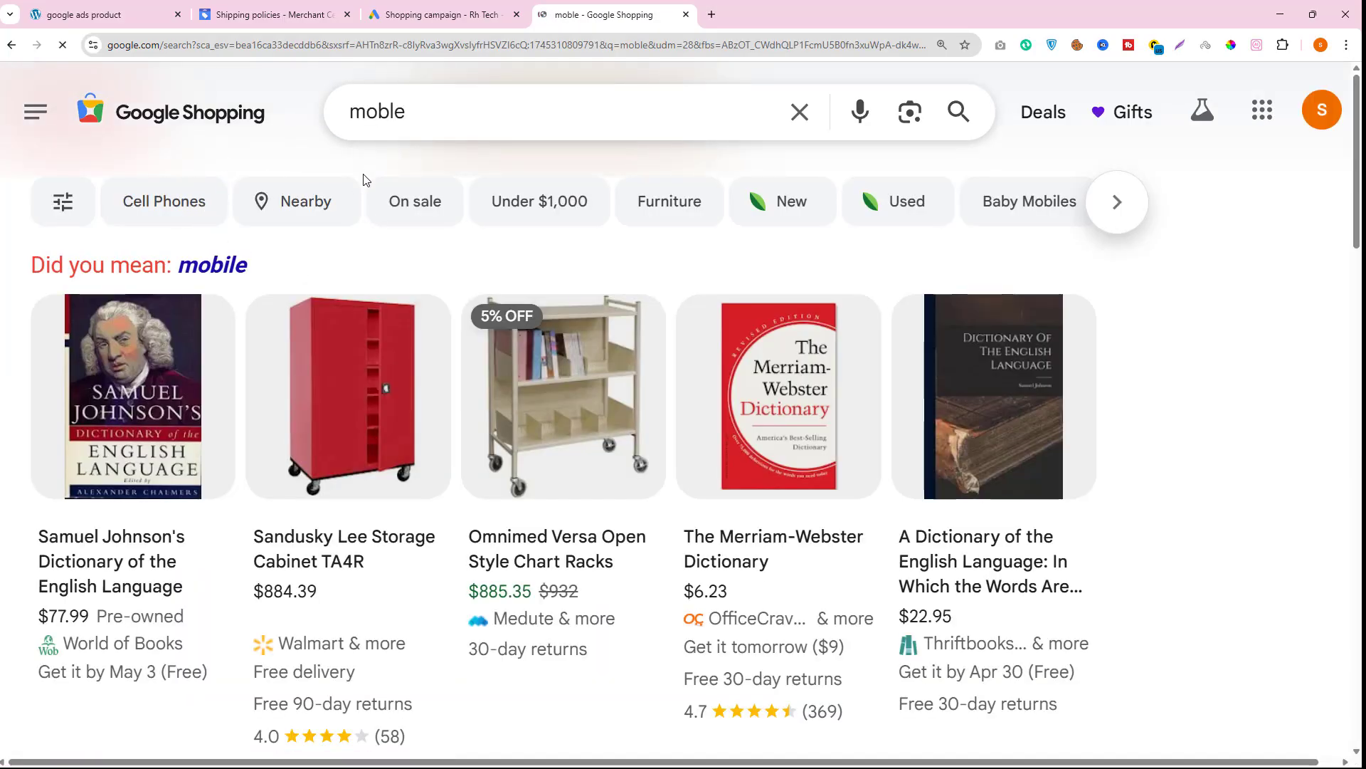
click(388, 111)
text(i)
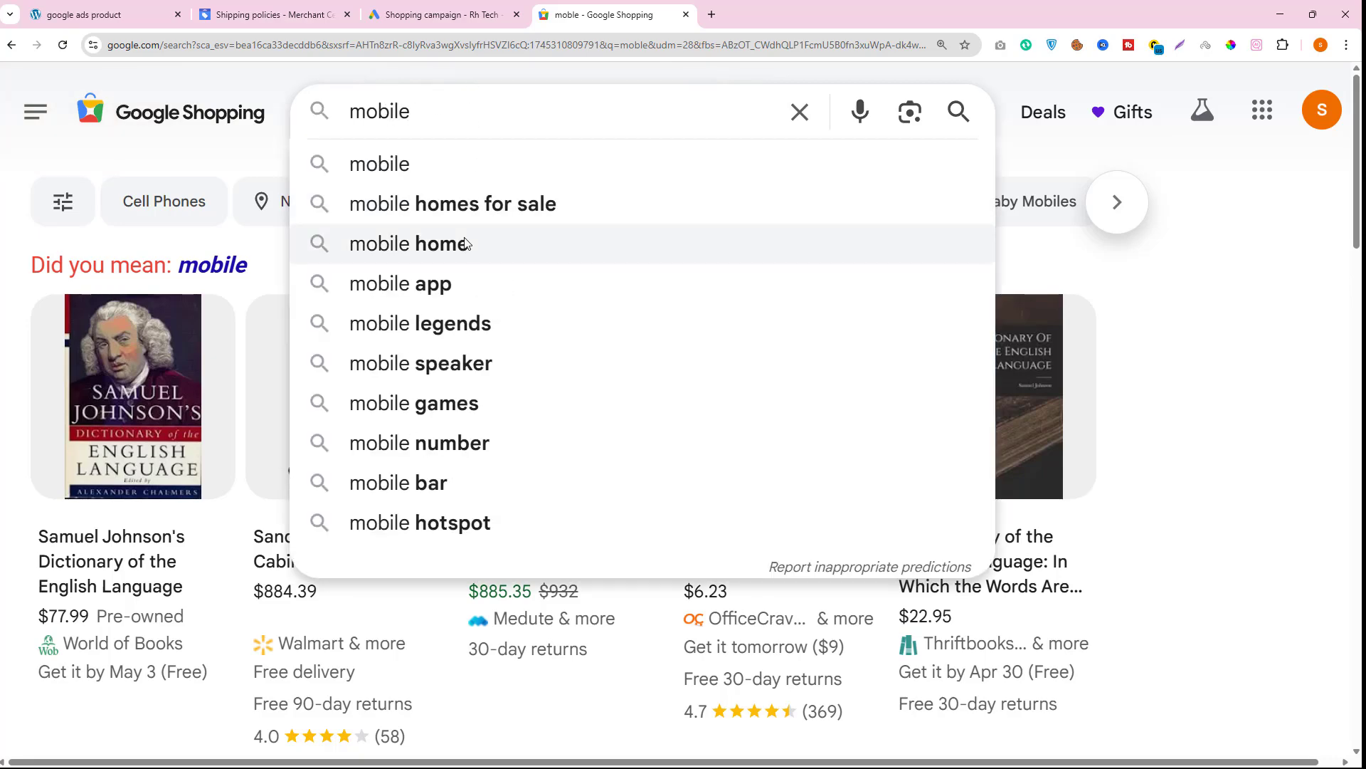
click(428, 165)
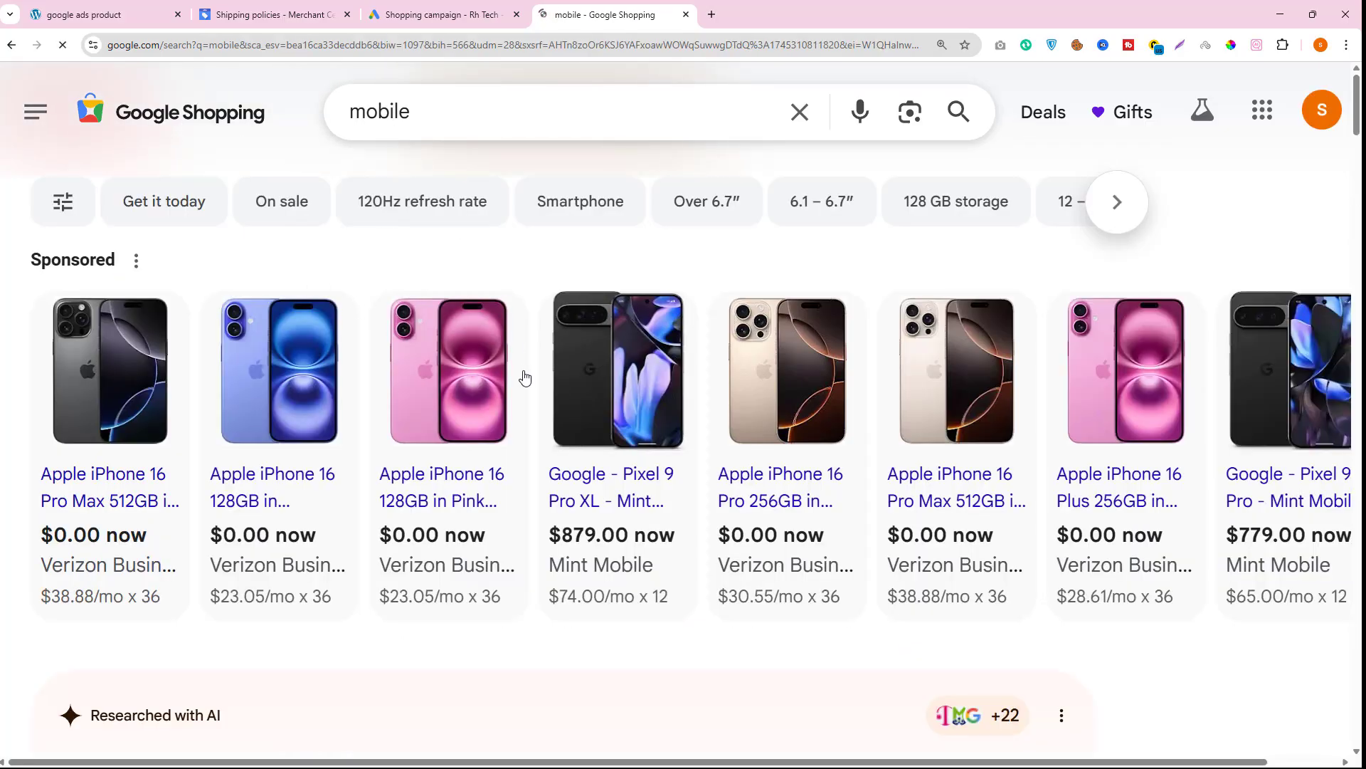
scroll(276, 364, down, 3)
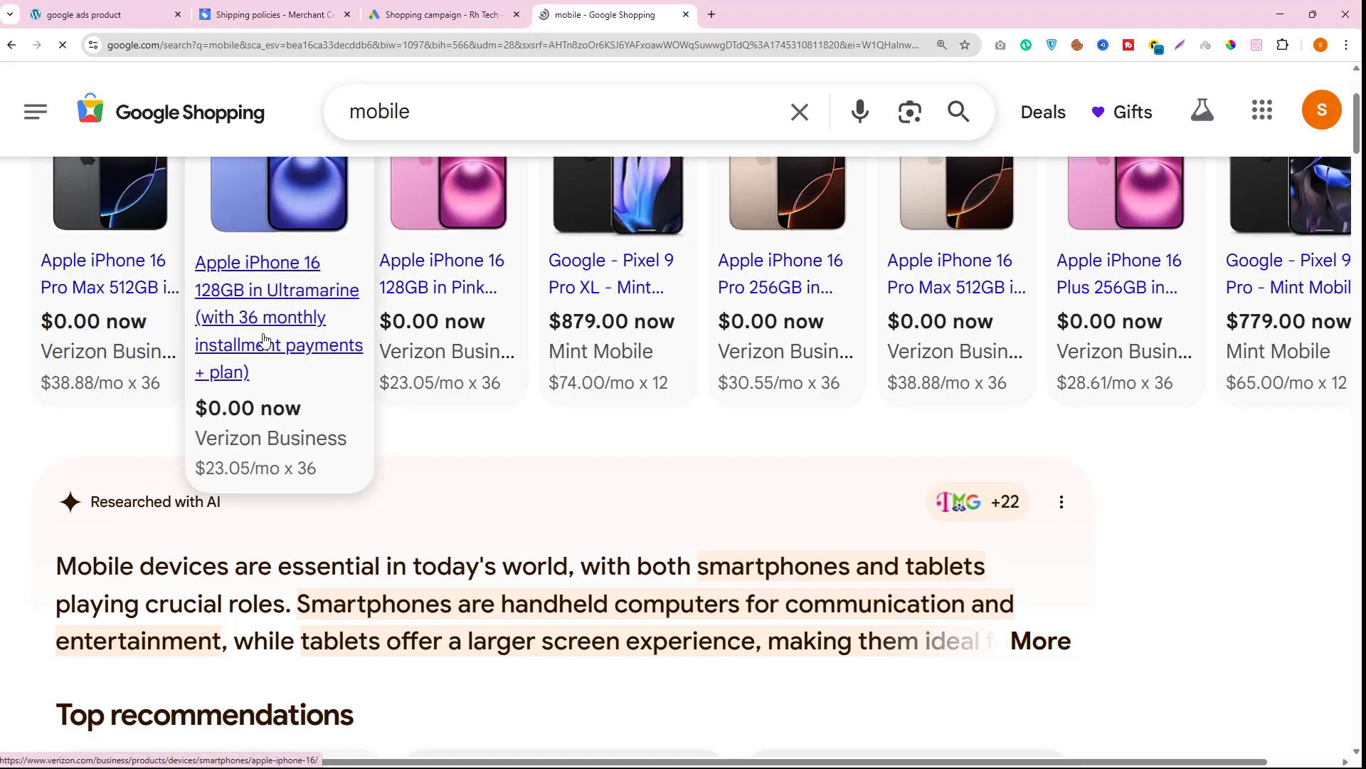
scroll(345, 377, up, 3)
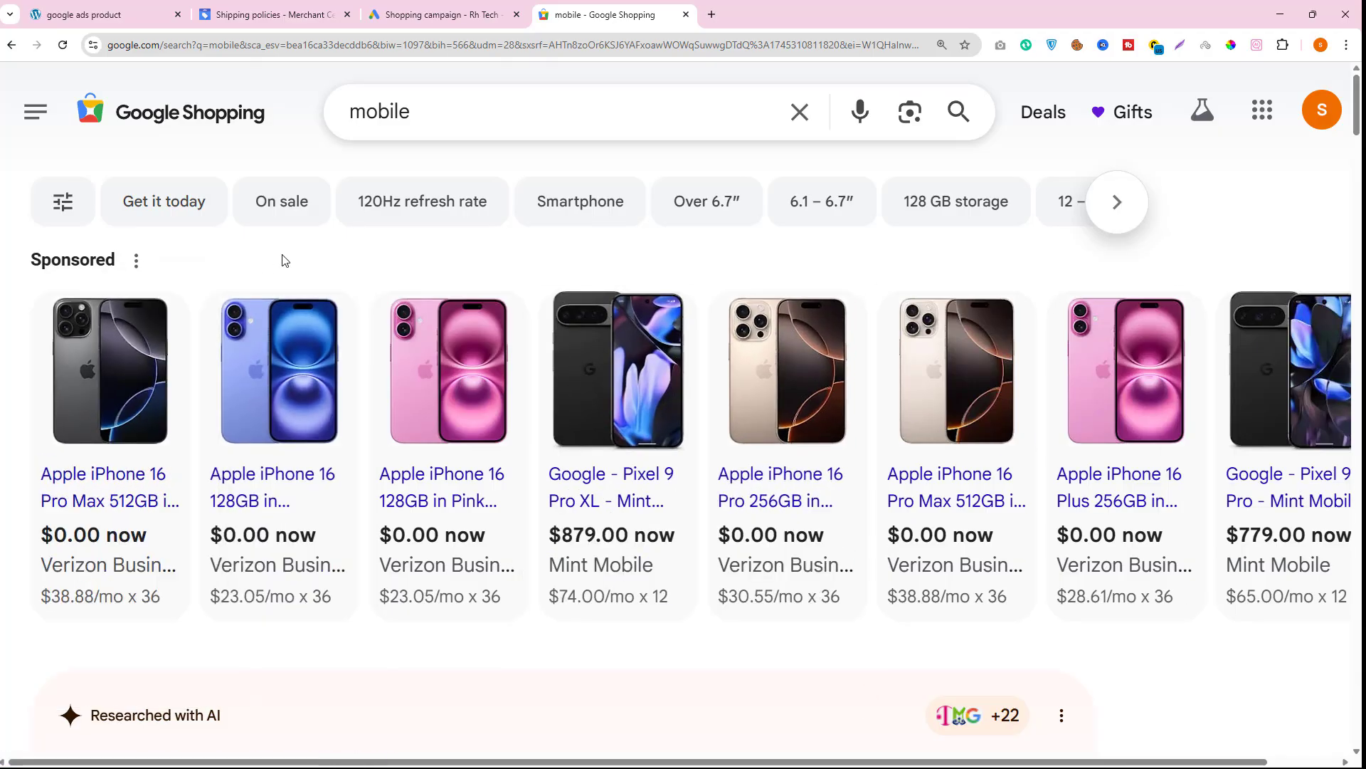
click(484, 7)
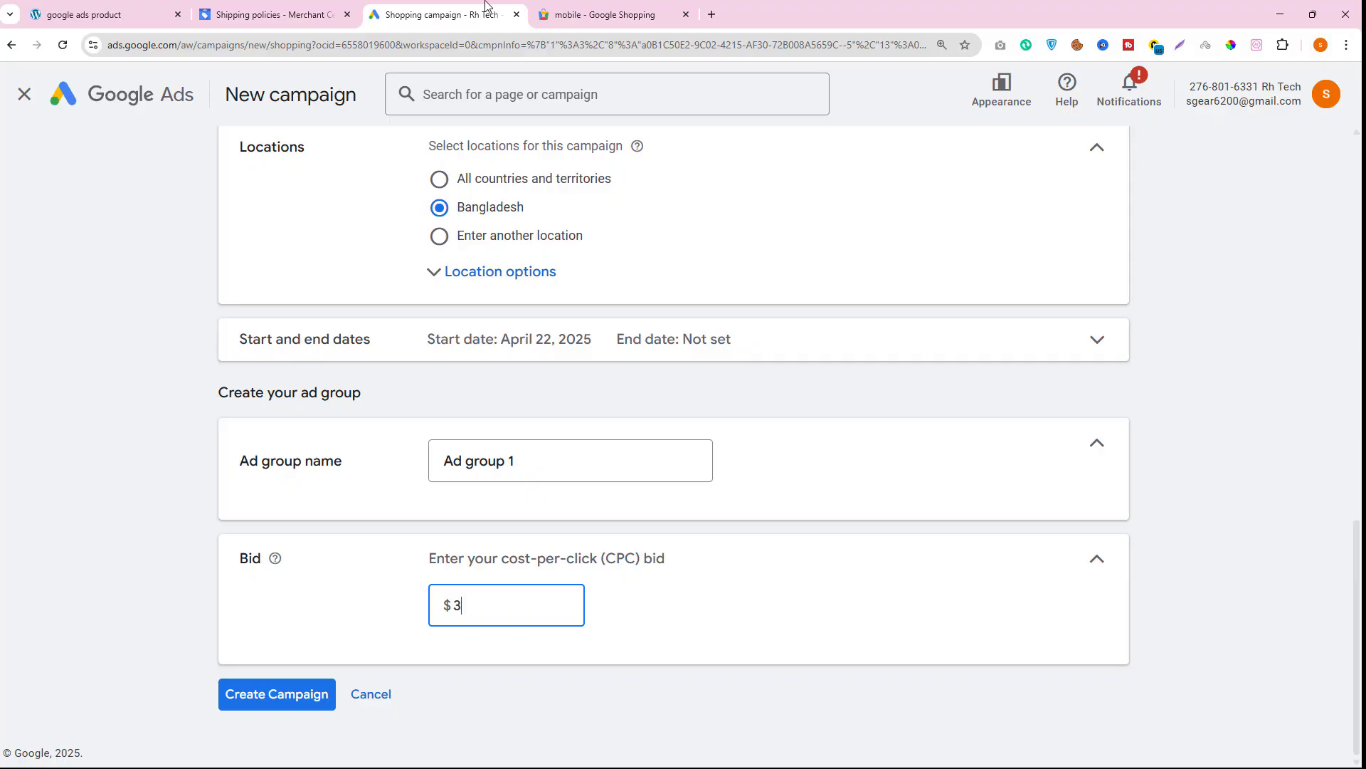
click(602, 13)
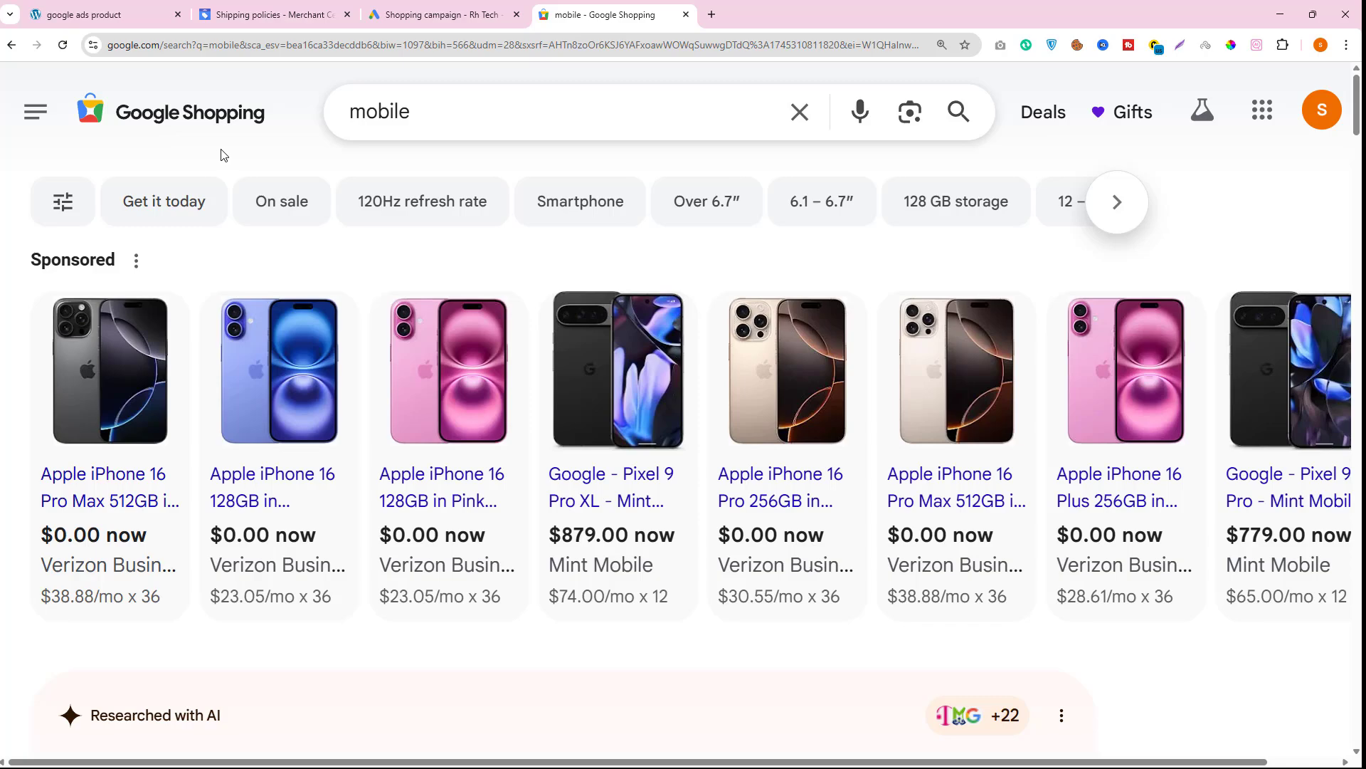
click(12, 45)
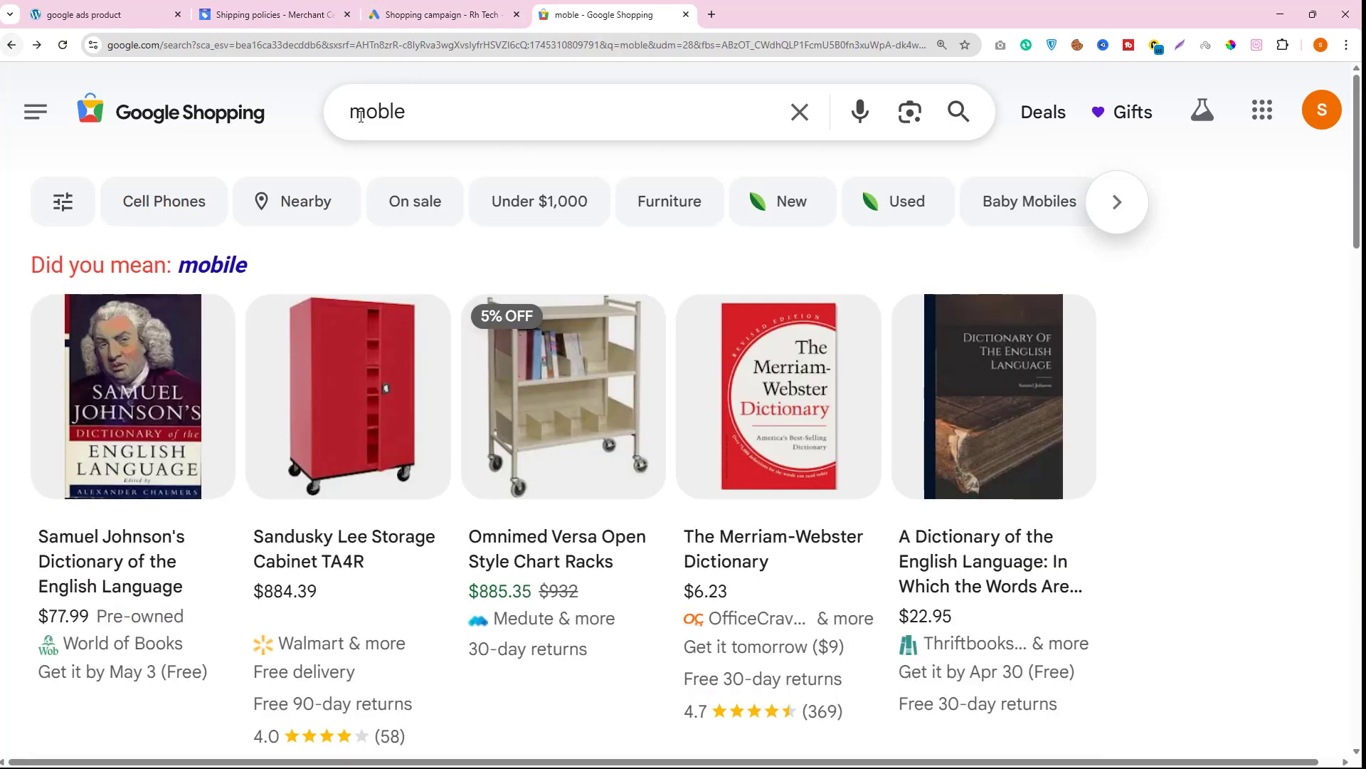
click(11, 45)
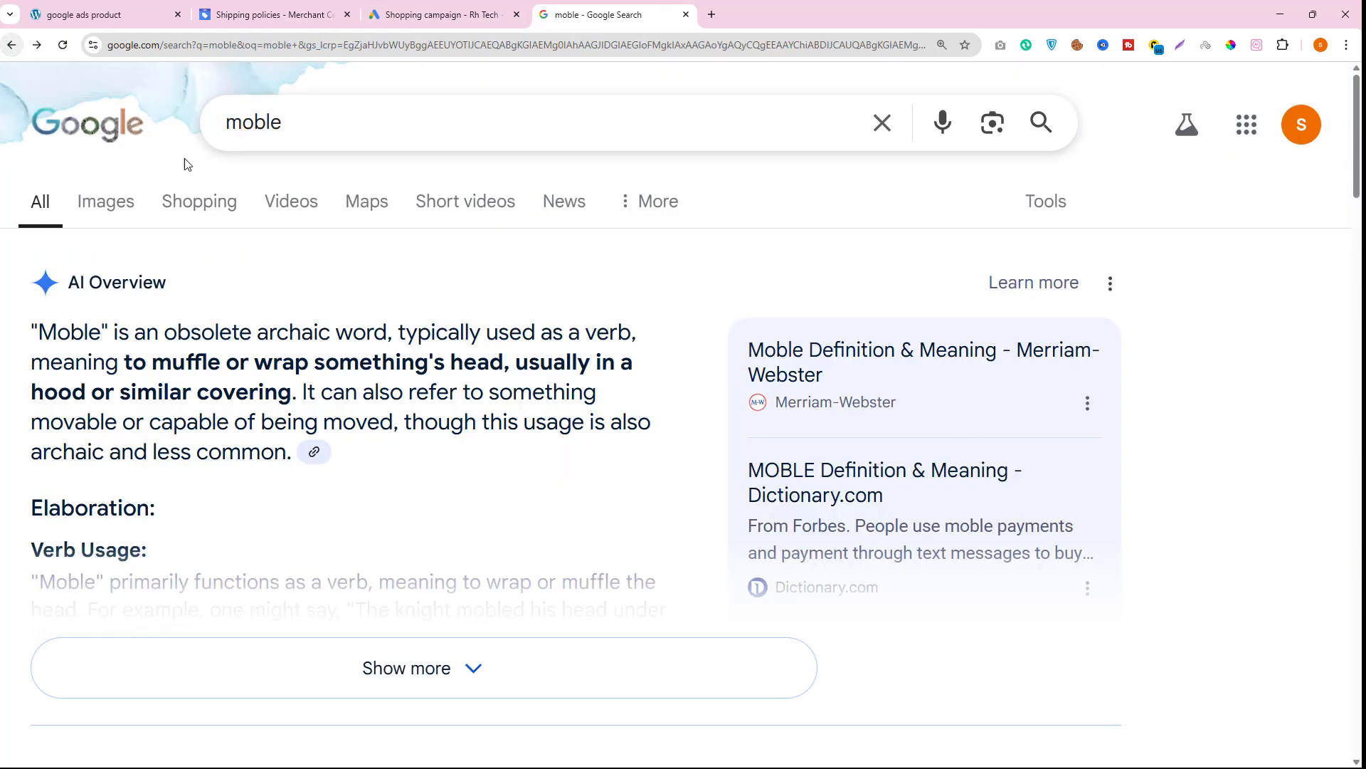
click(213, 211)
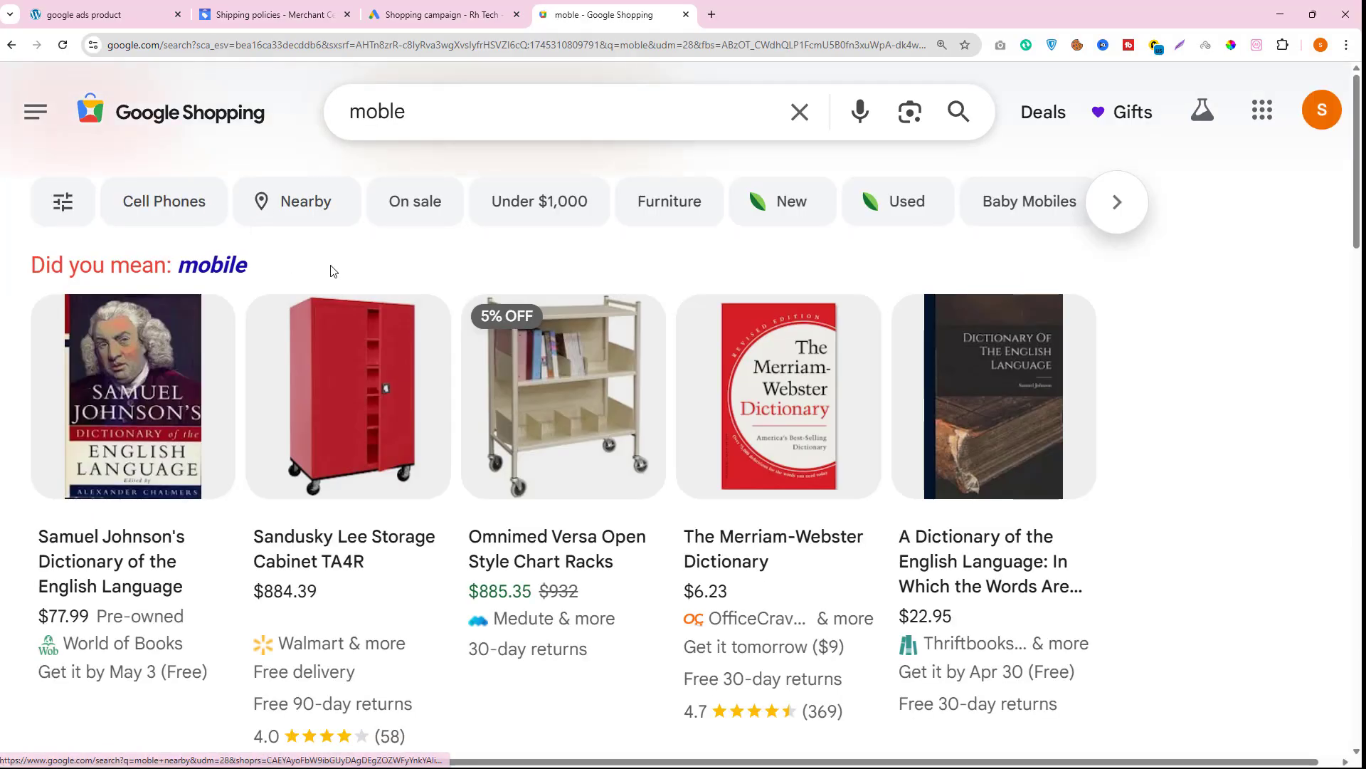
click(317, 14)
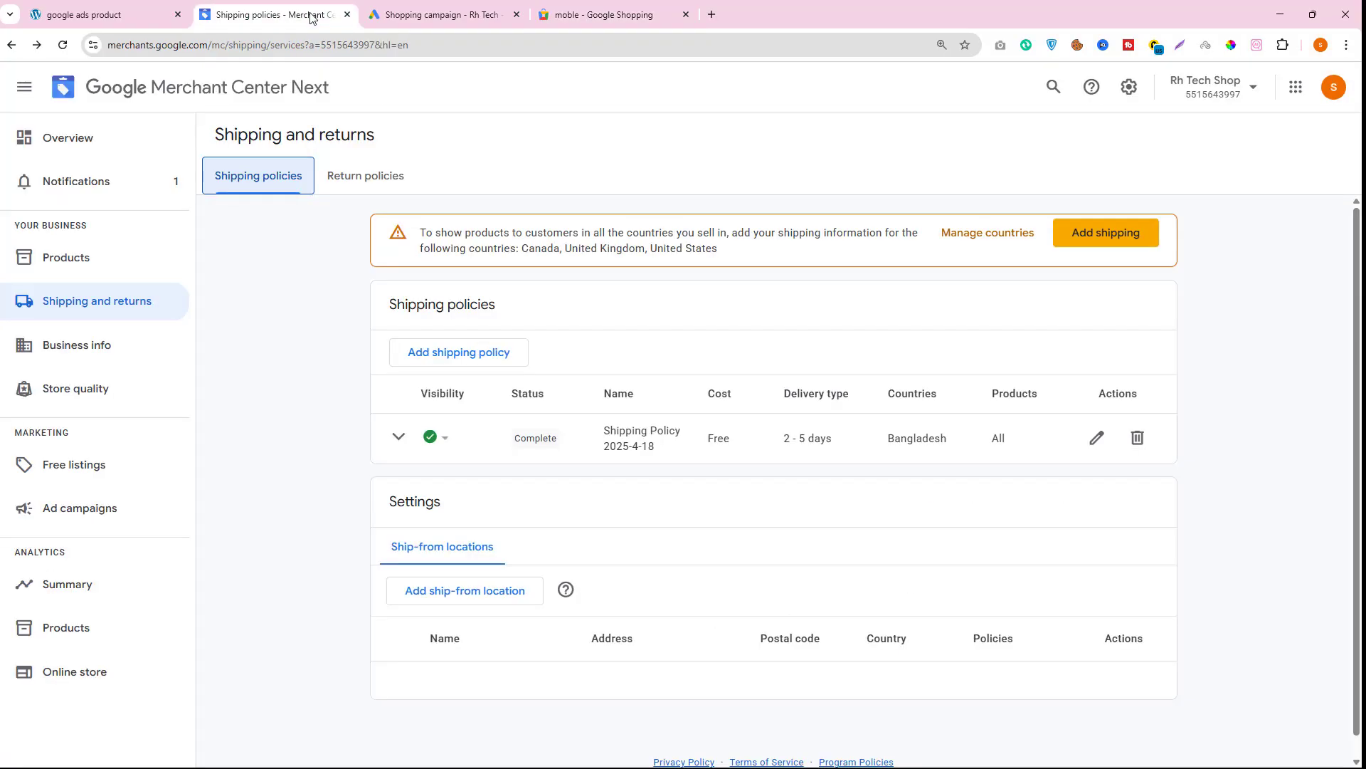
- Create the Shopping campaign
key(ctrl+Tab)
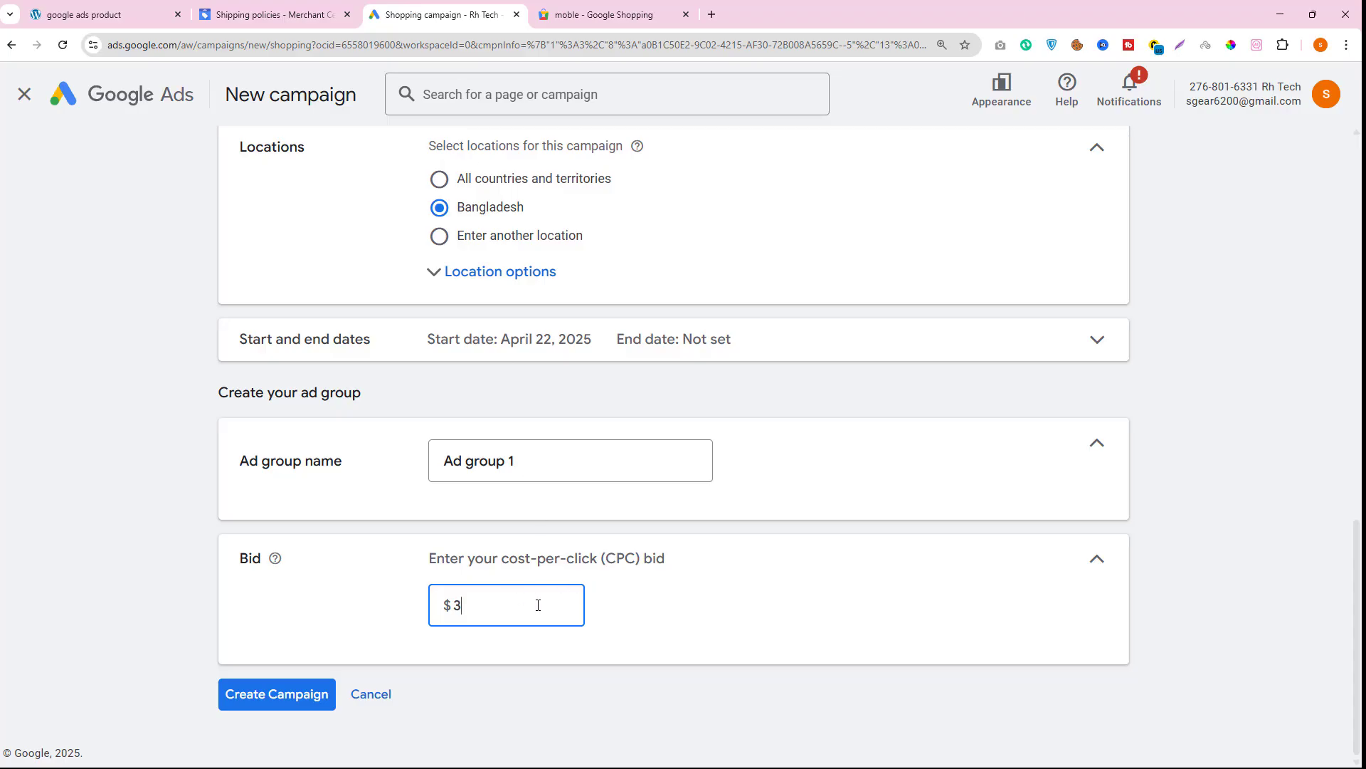
drag(602, 559, 679, 564)
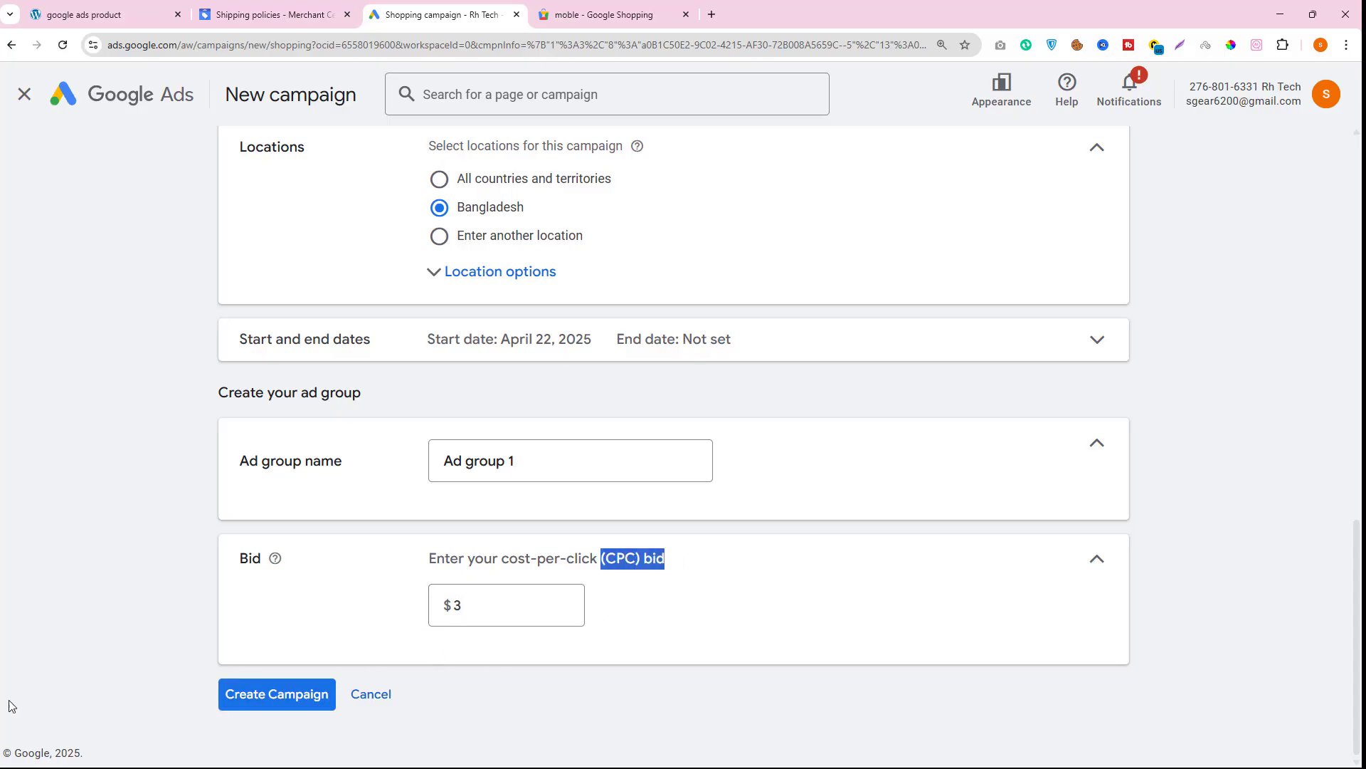
click(272, 700)
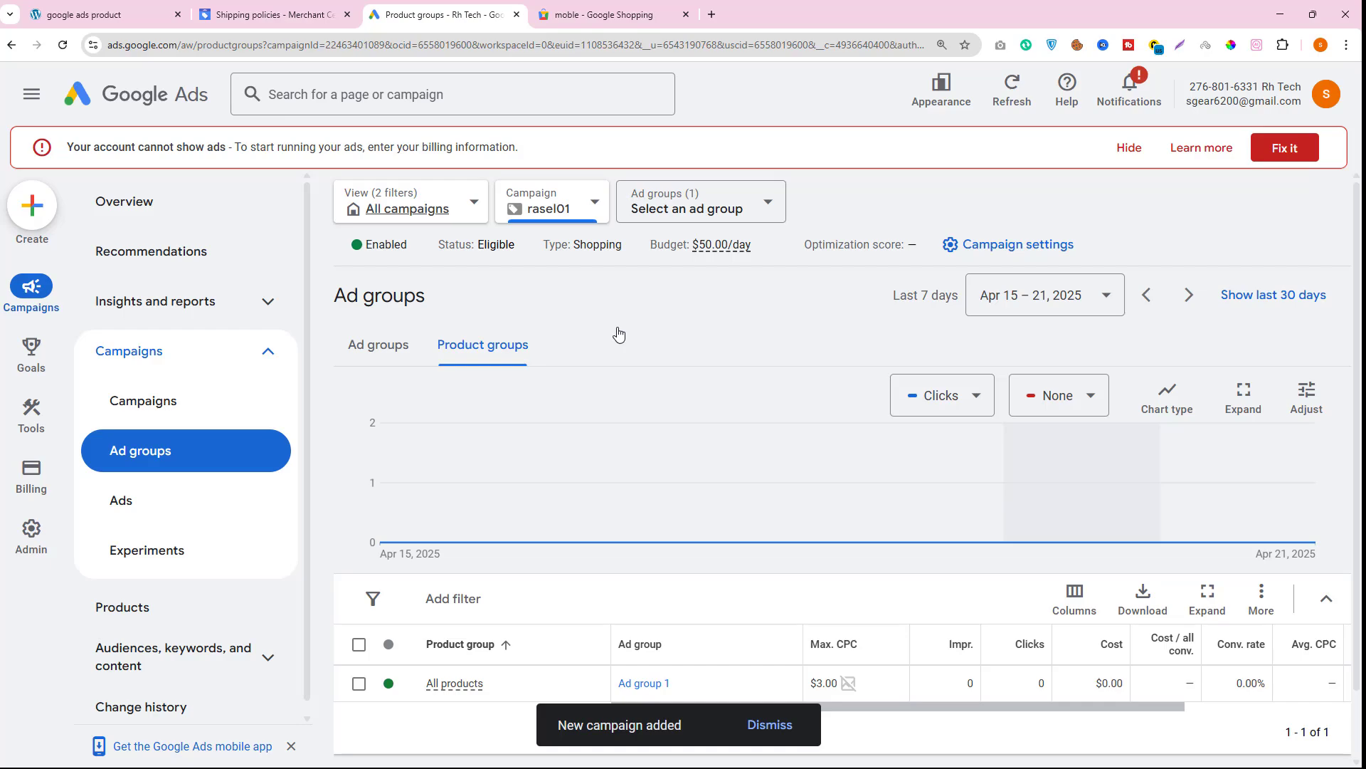
- Open the Merchant Center product list to check the product's status
click(281, 15)
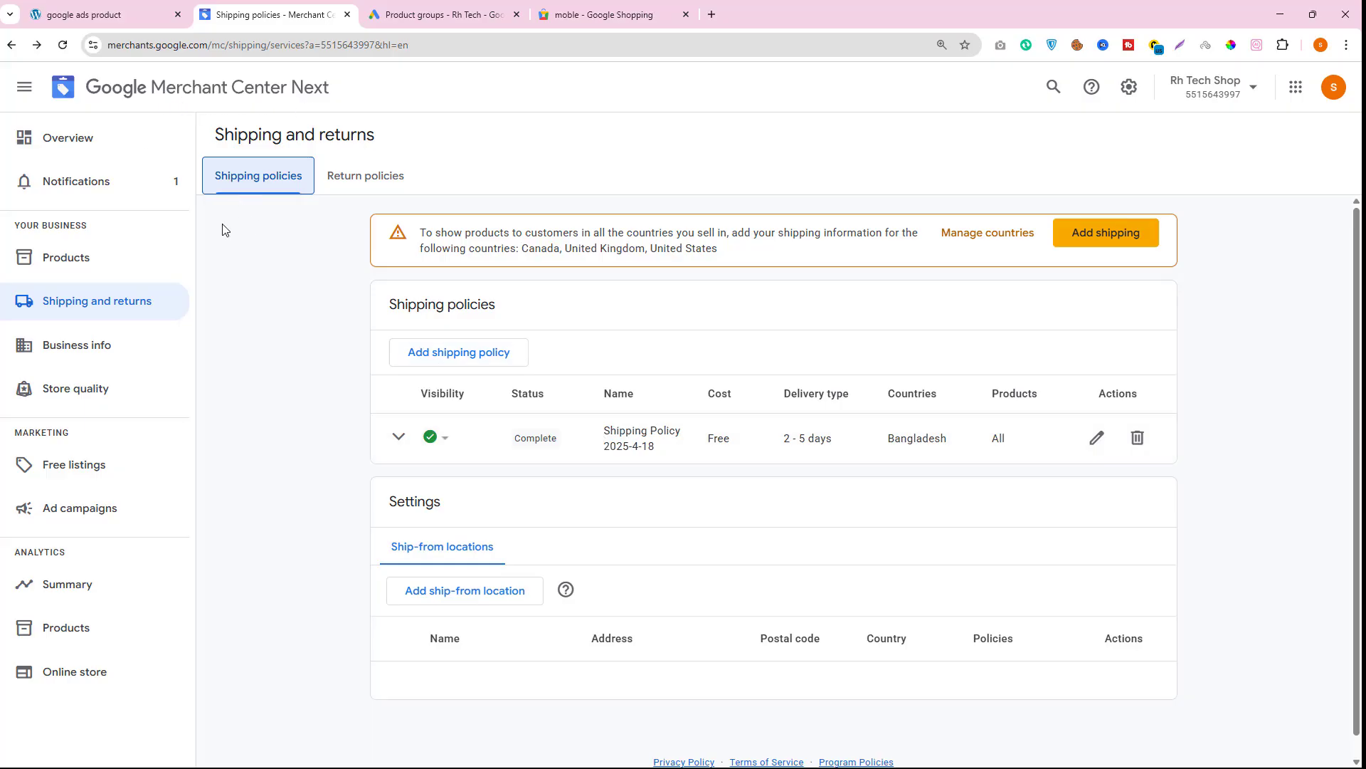
click(64, 267)
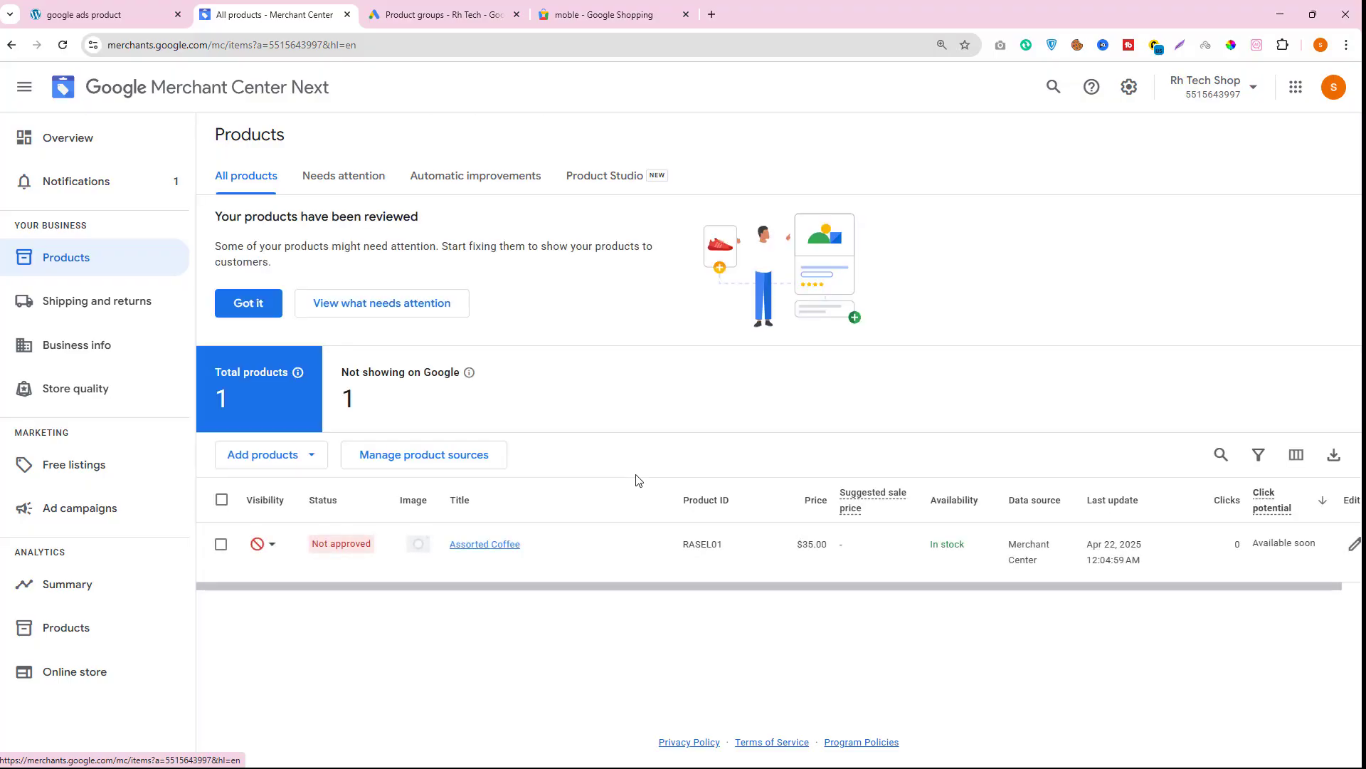
click(548, 10)
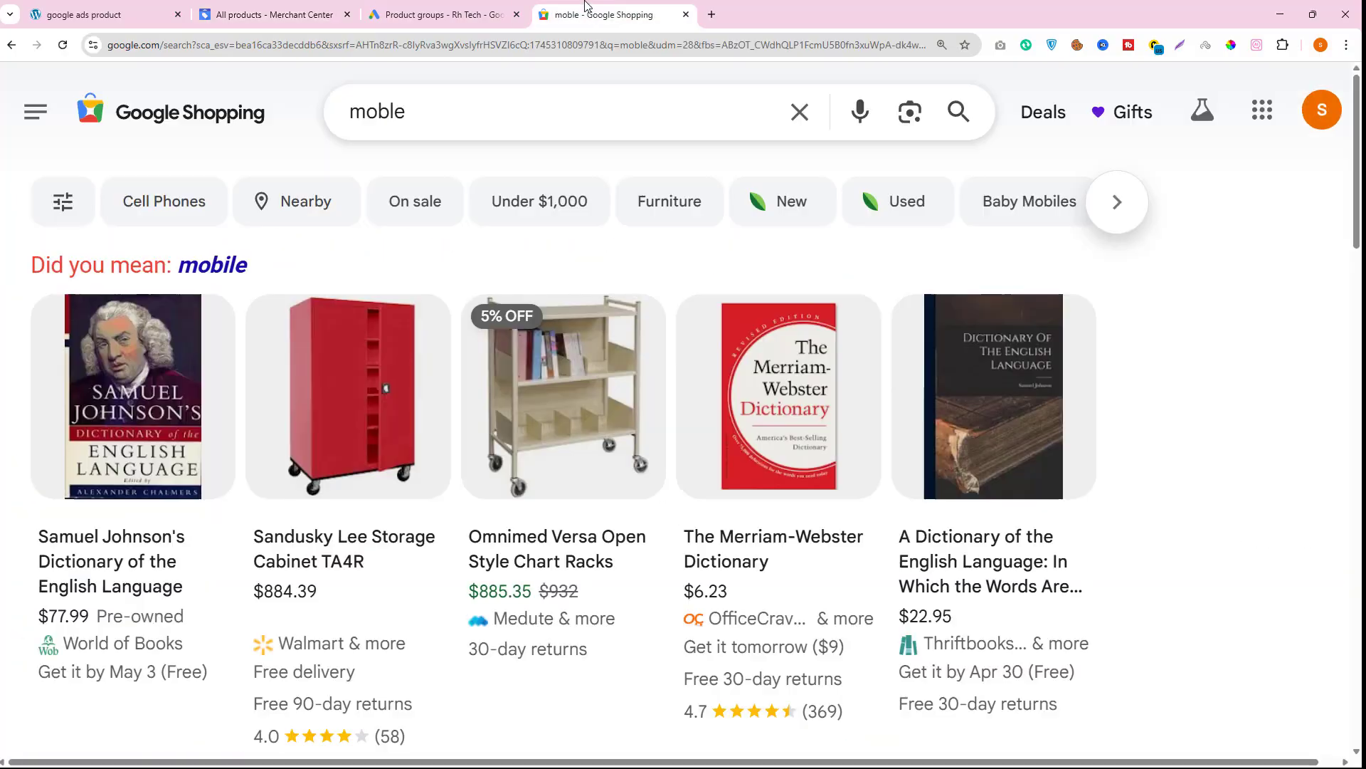
- Hide the billing warning banner on the campaign's product groups page
click(447, 10)
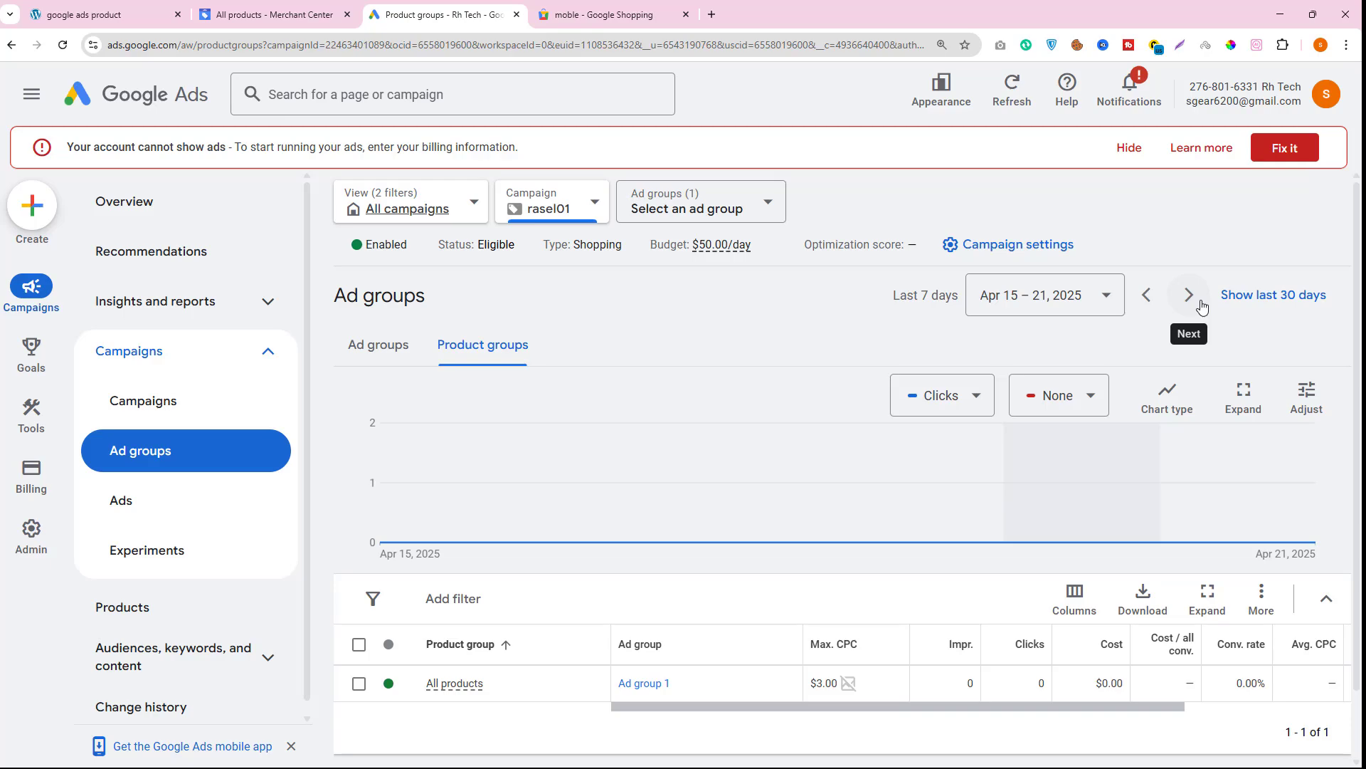
click(1130, 148)
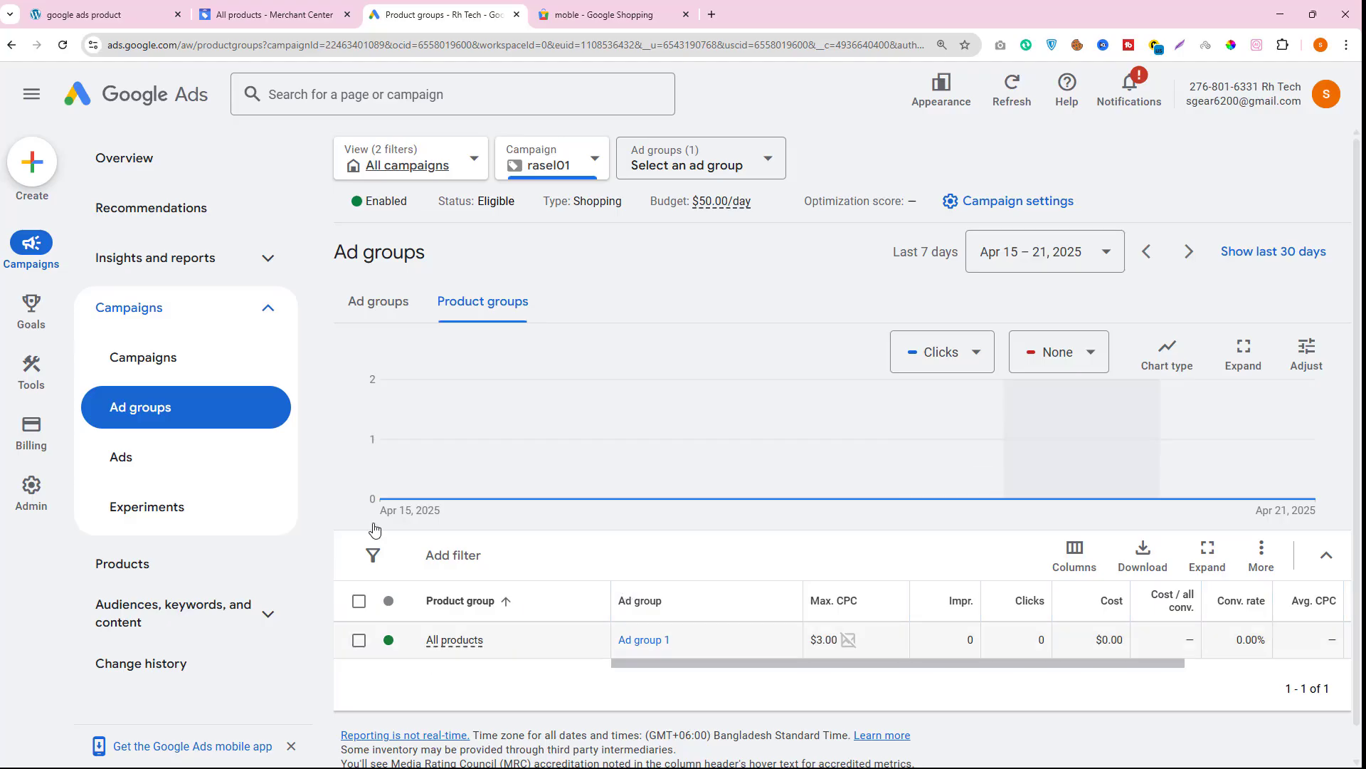
- Open a new tab and search Google for google product specification
click(264, 12)
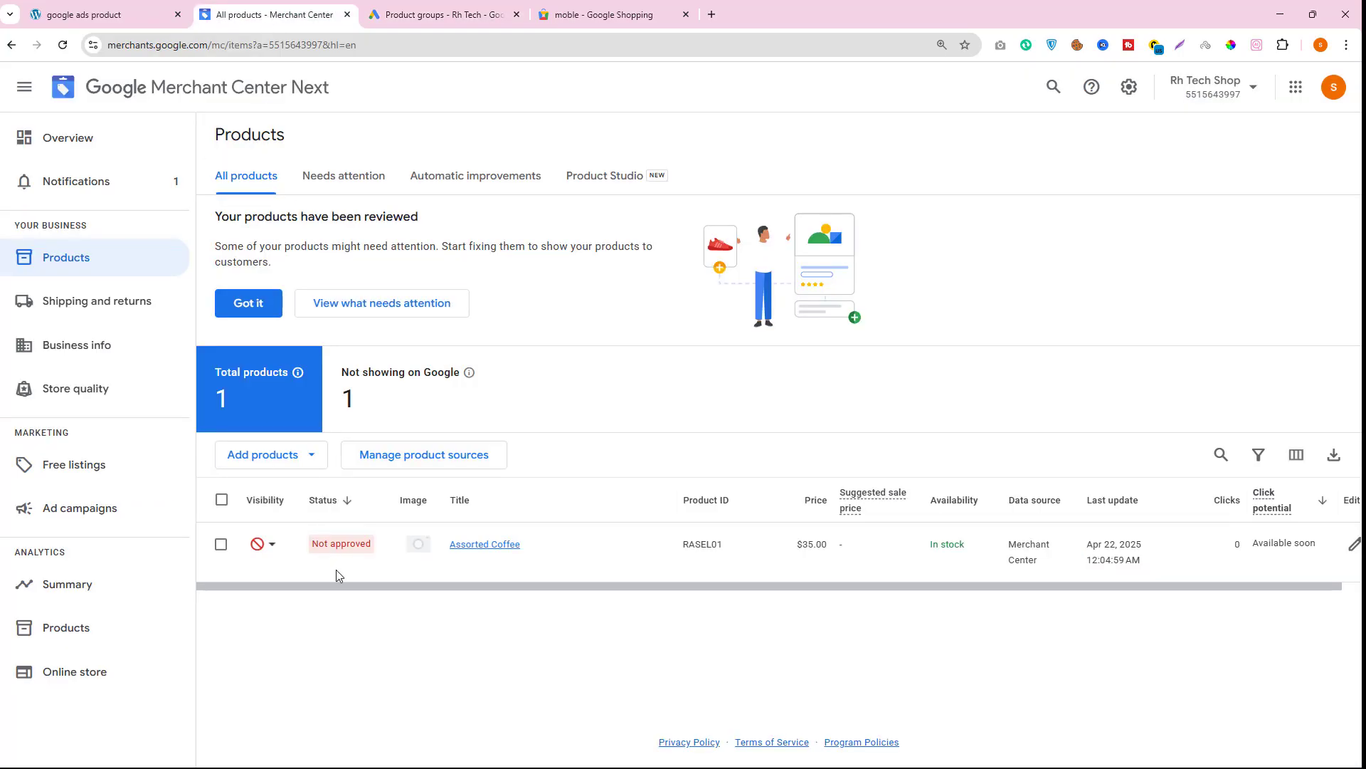
drag(351, 541, 382, 545)
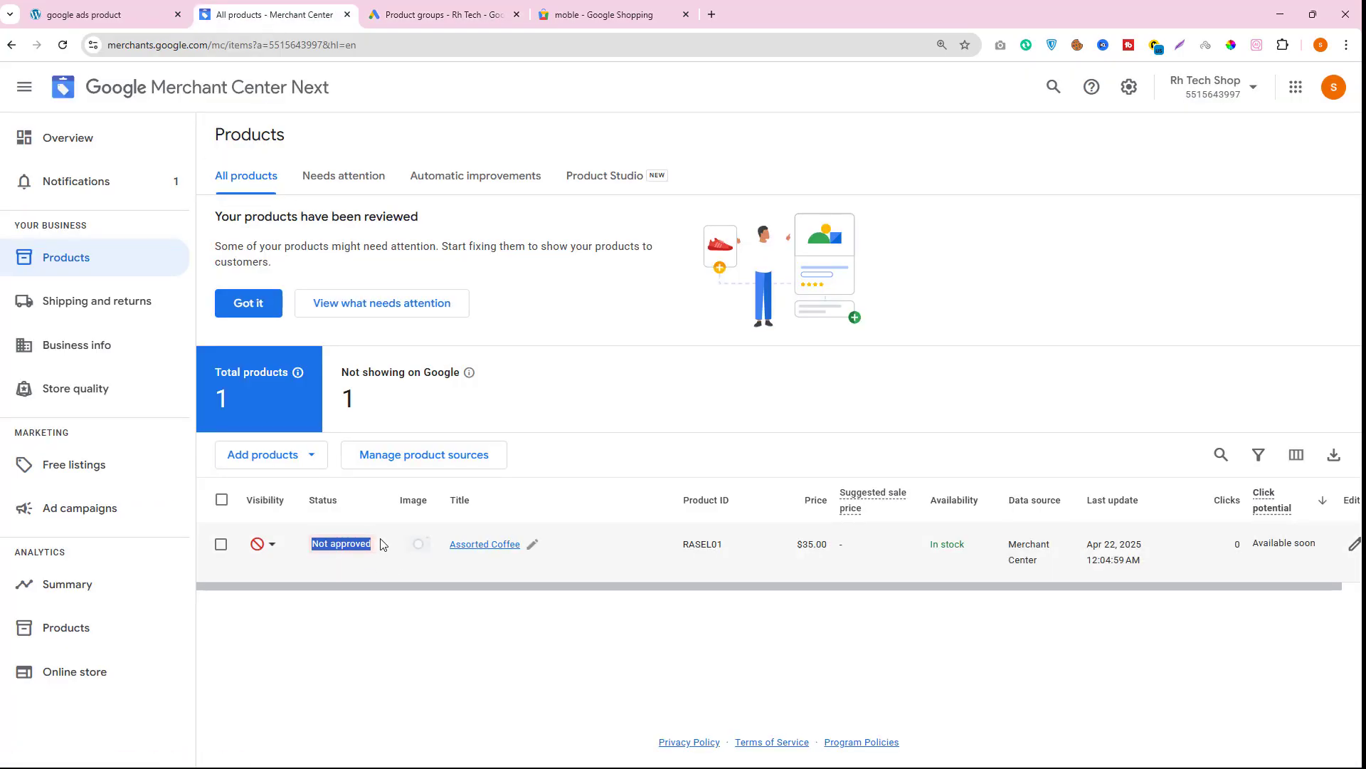
click(711, 15)
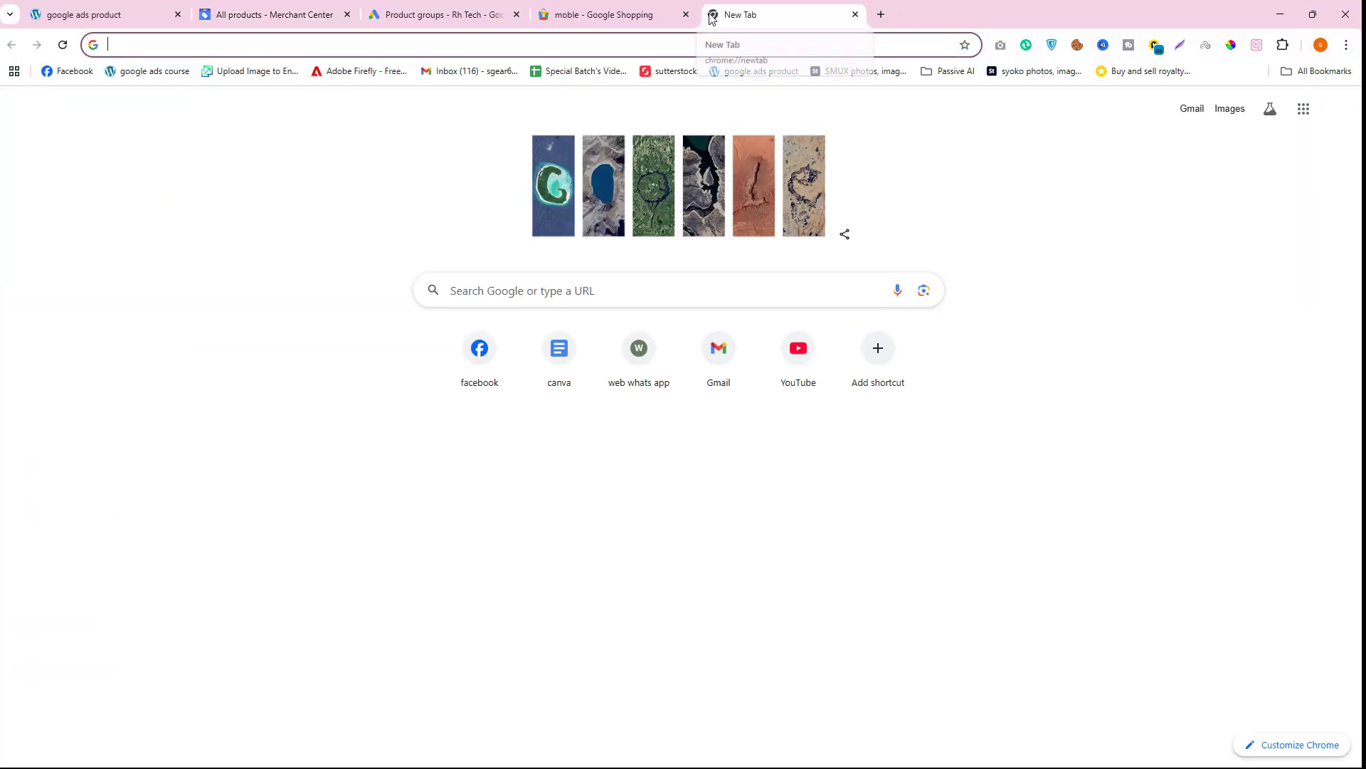
text(google)
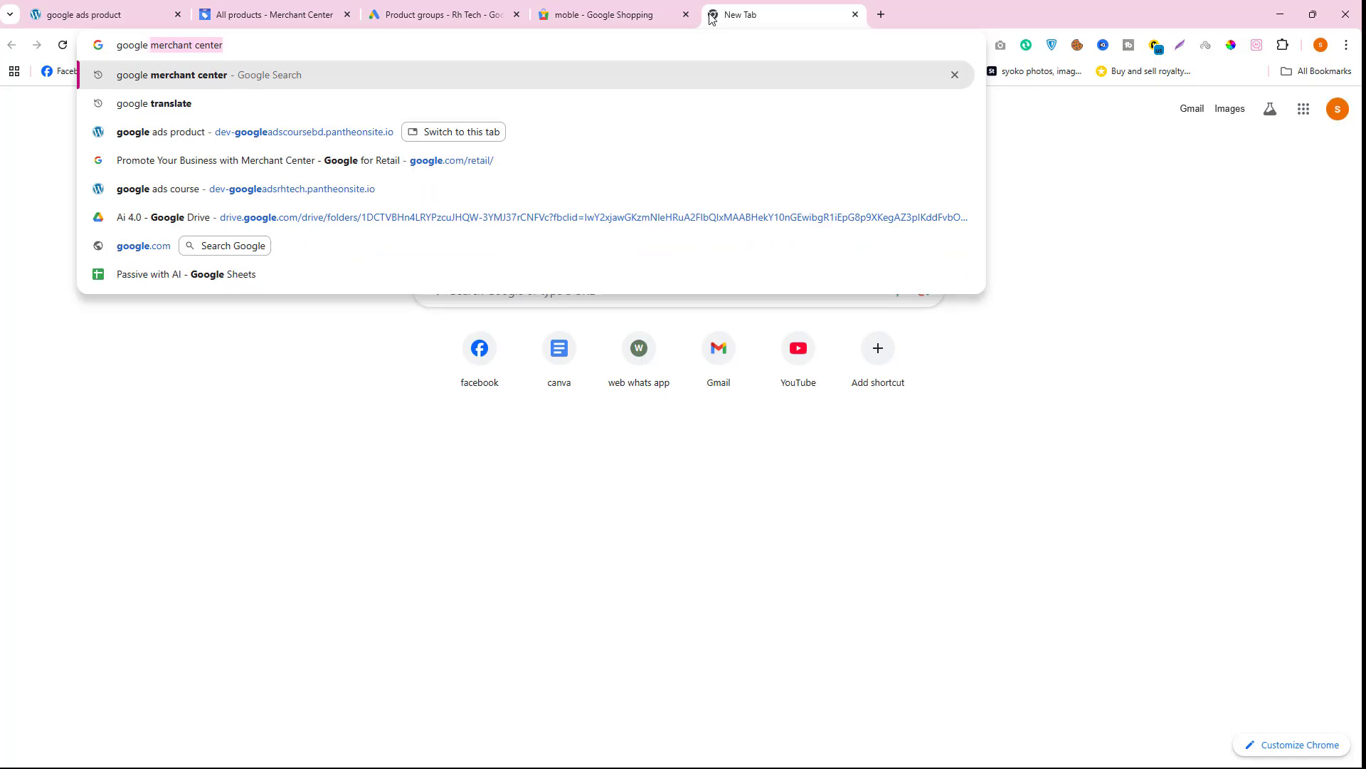
text( pro)
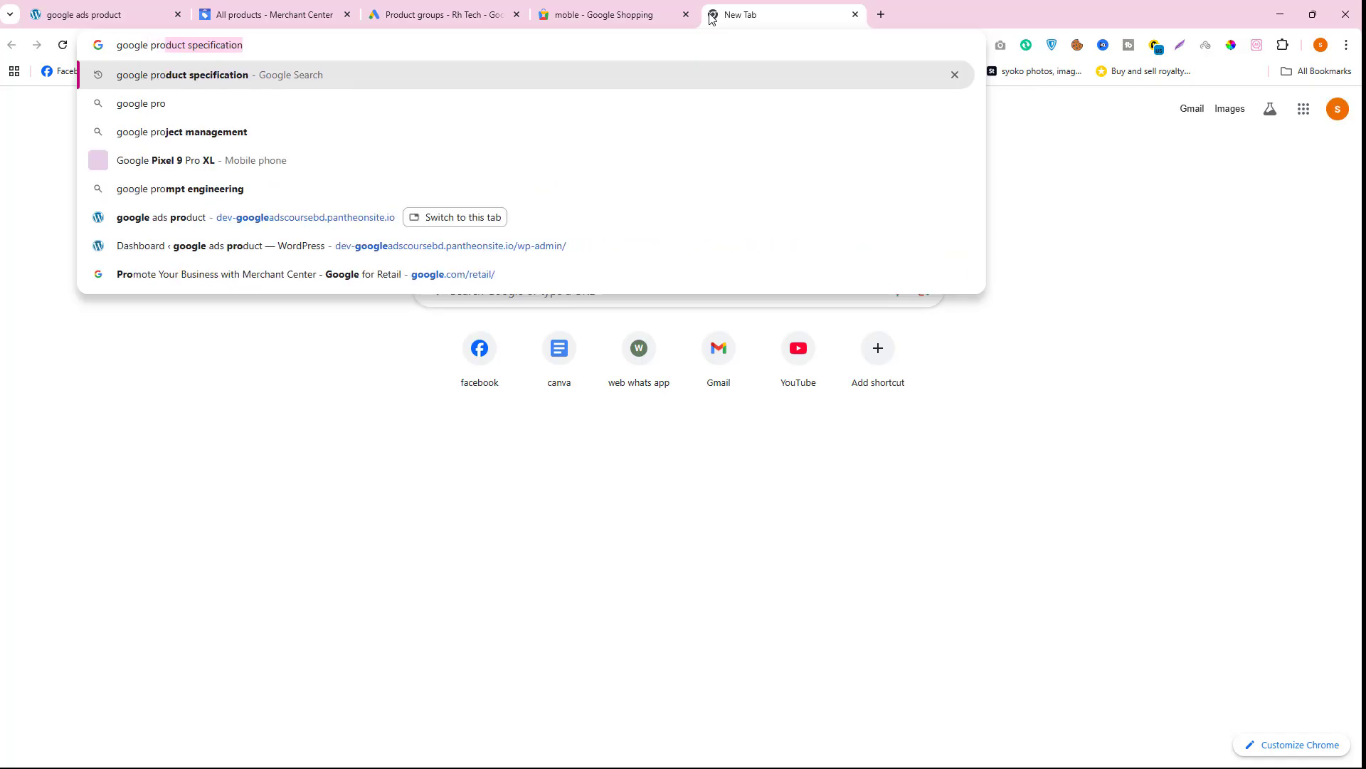
key(Return)
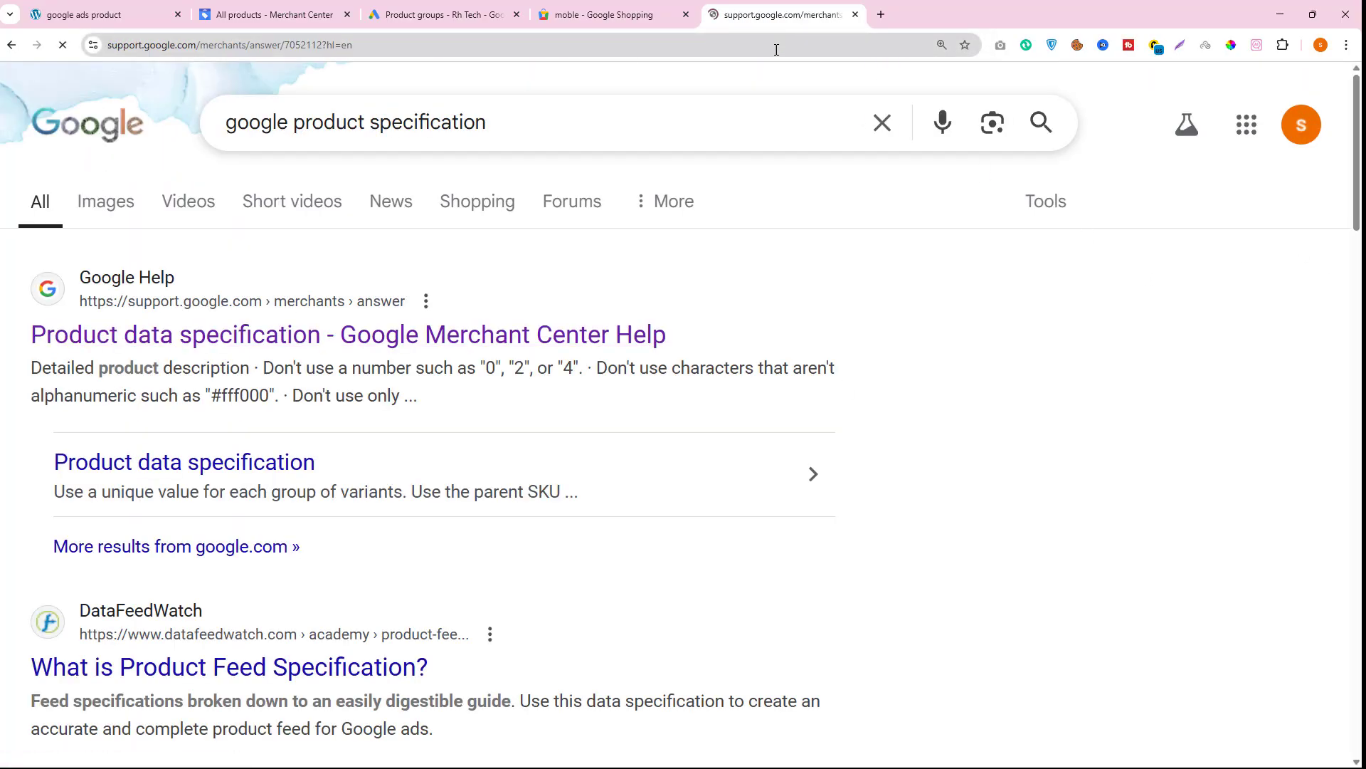
- Read through the attribute requirements on the Product data specification help page
scroll(626, 427, down, 20)
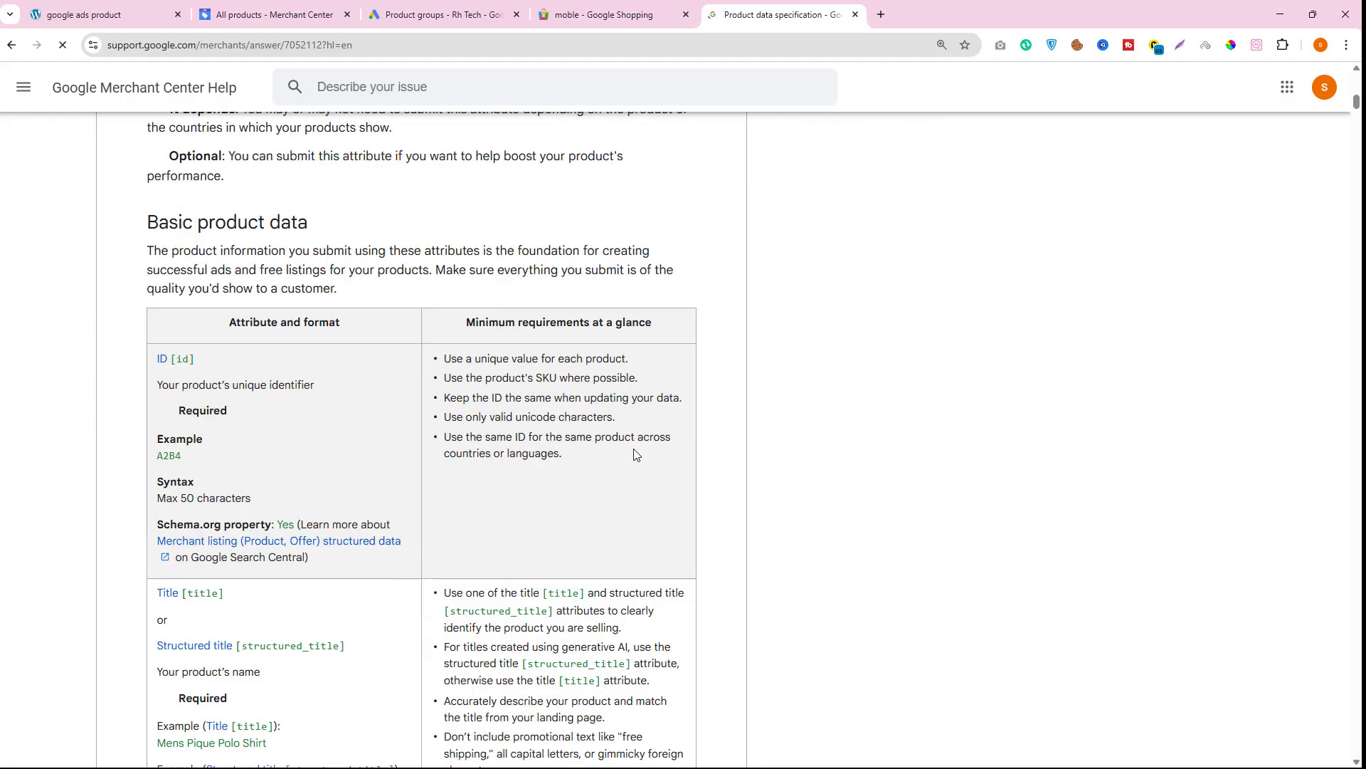
scroll(636, 452, down, 9)
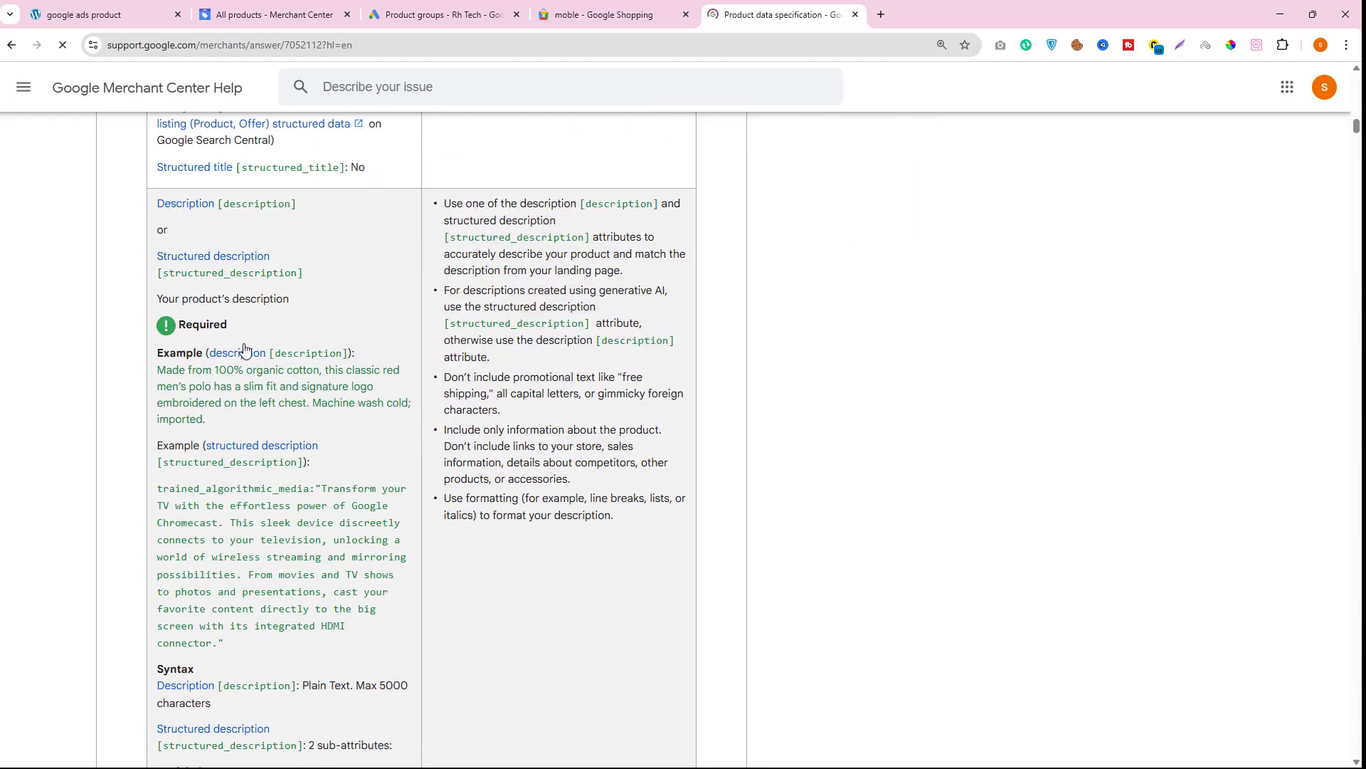
scroll(326, 595, down, 10)
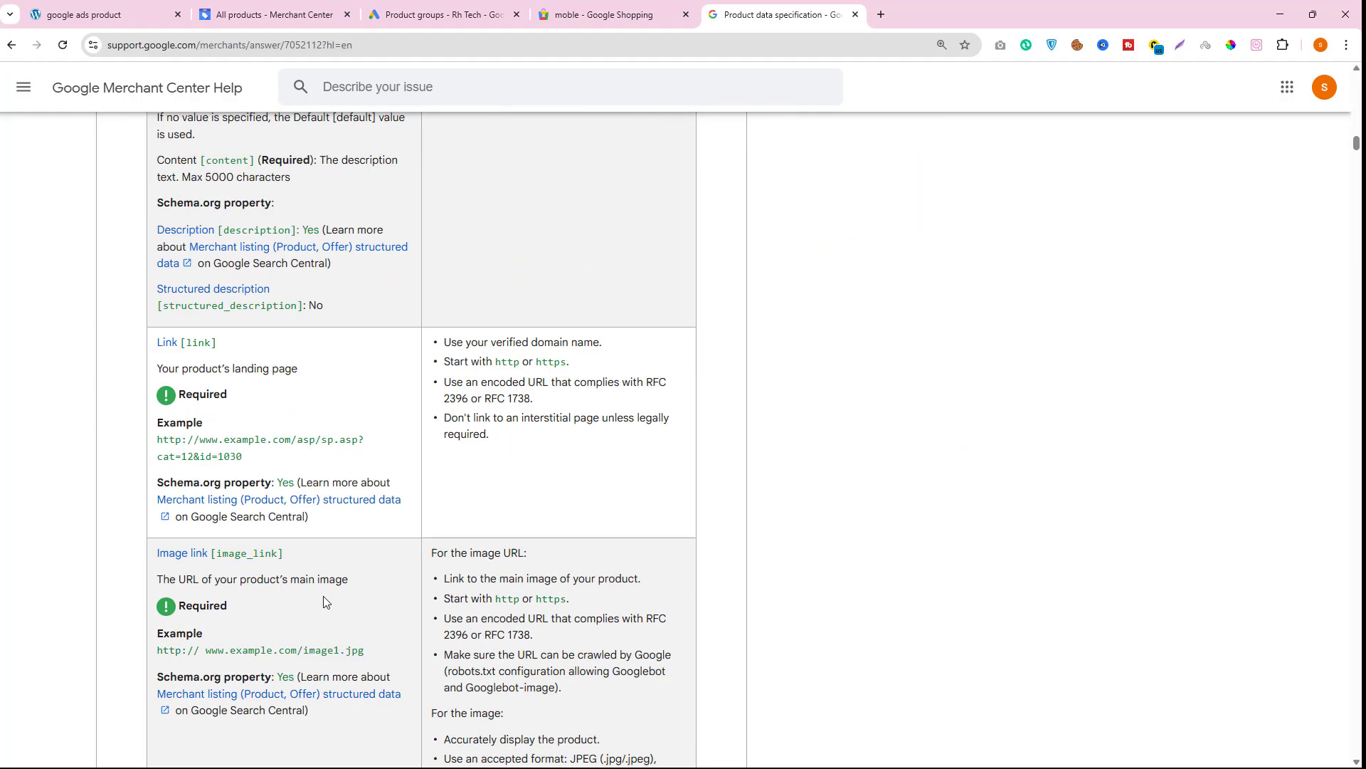
scroll(177, 356, down, 5)
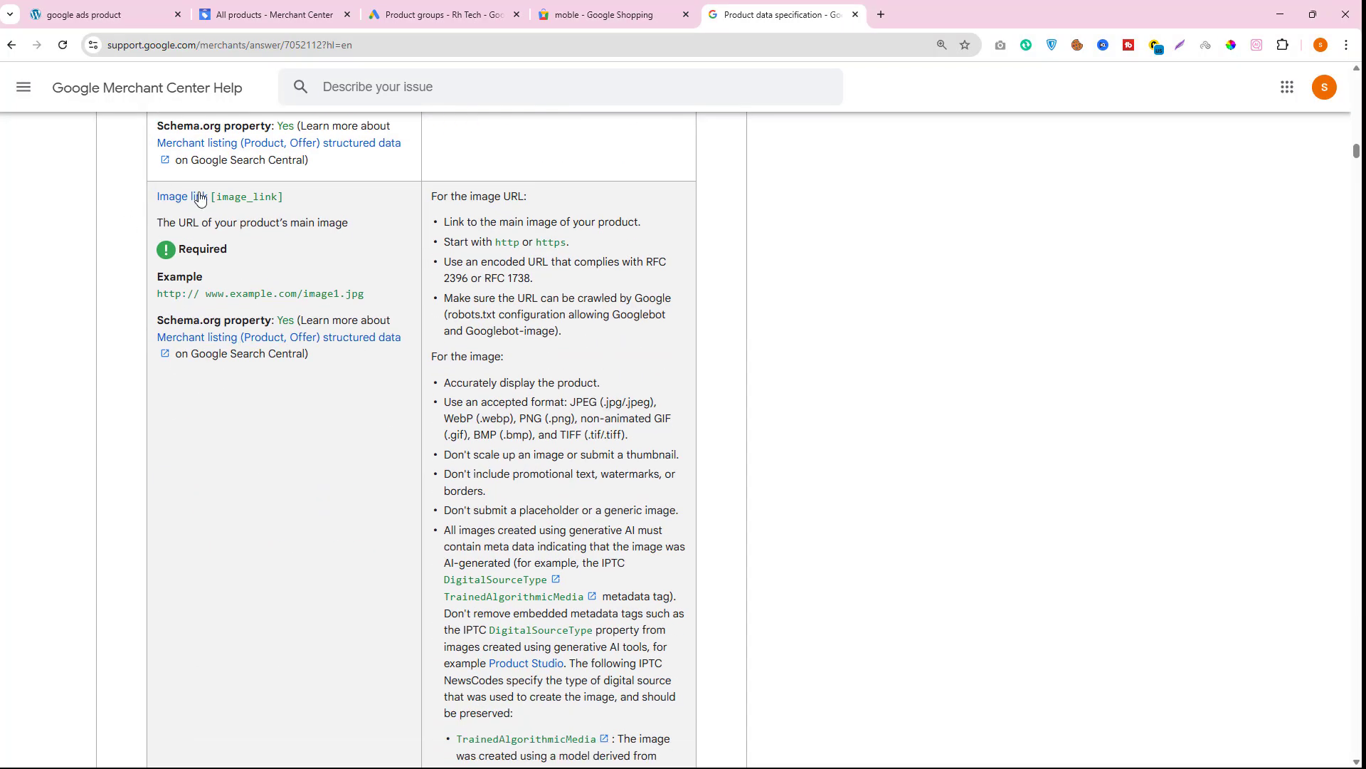
scroll(246, 299, down, 4)
scroll(248, 316, down, 15)
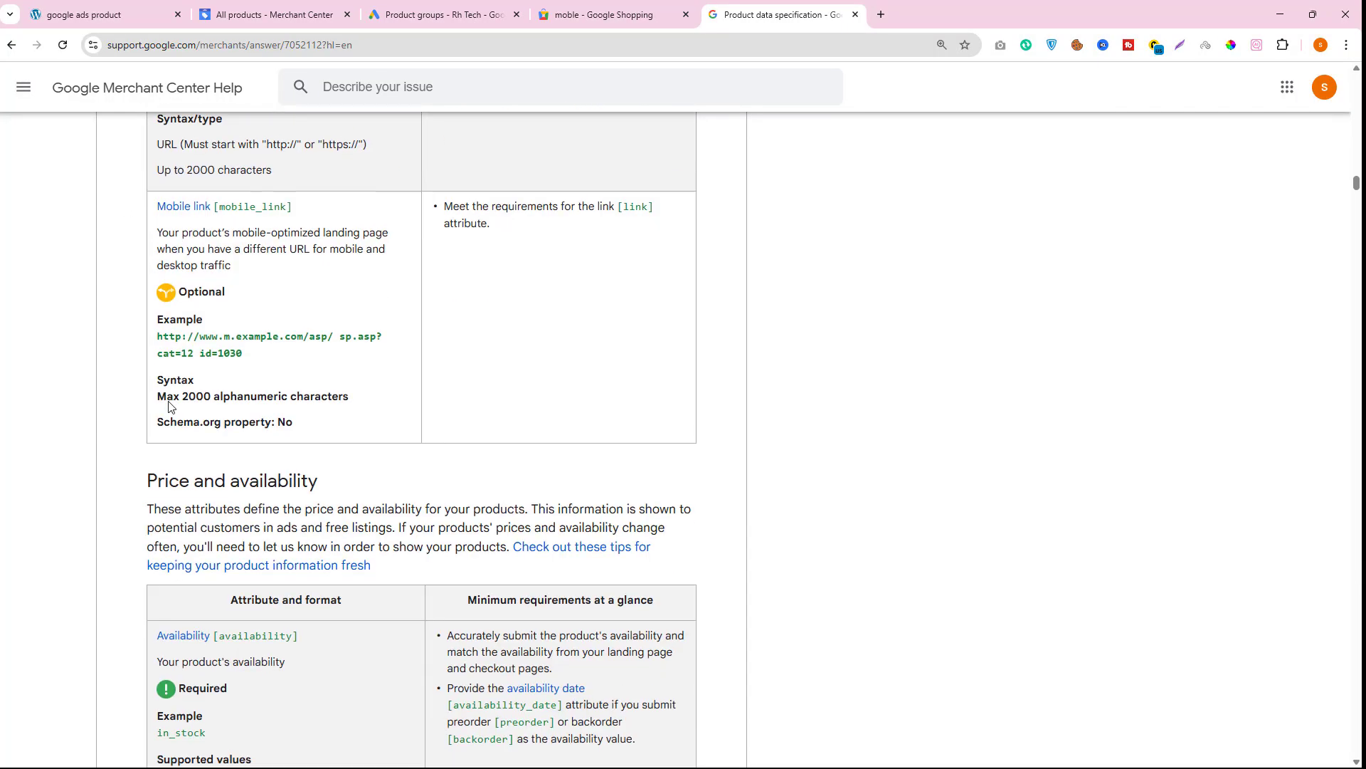
scroll(177, 408, down, 8)
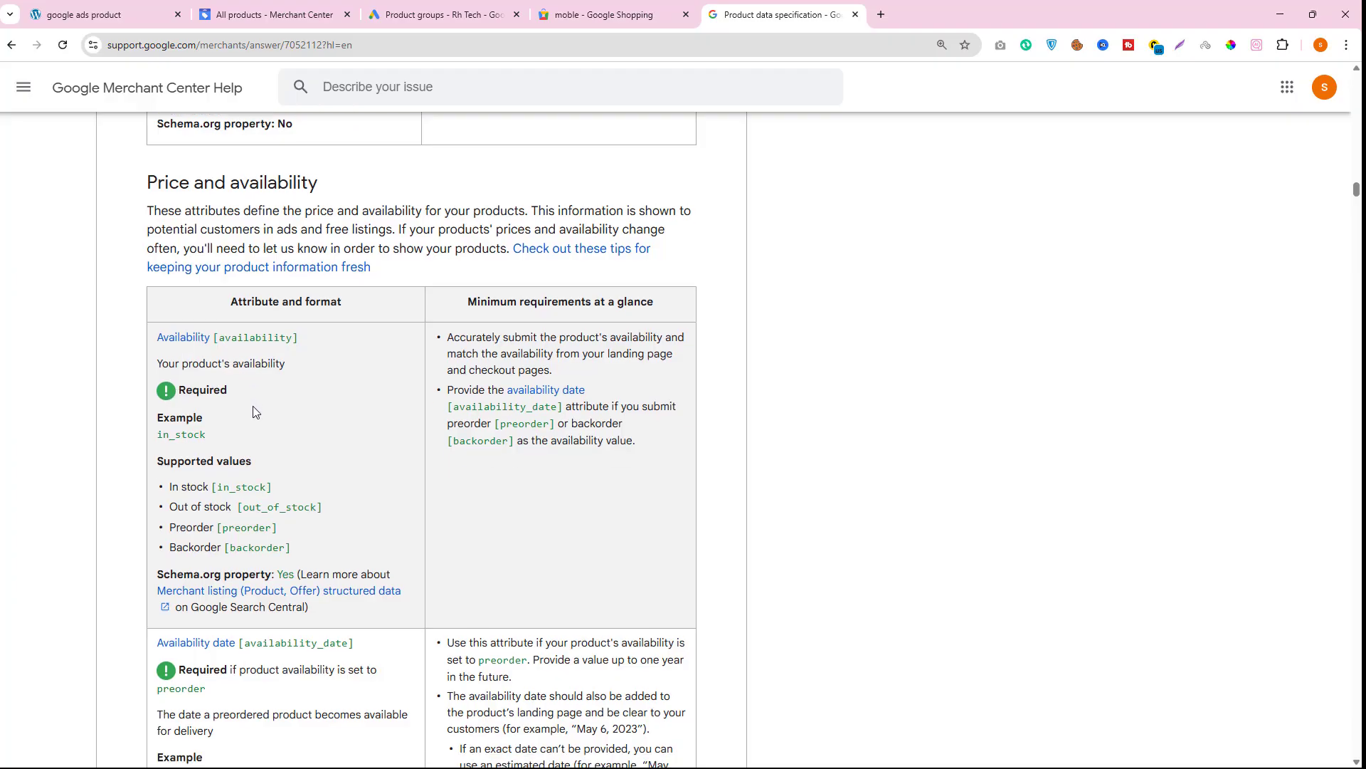
scroll(243, 281, up, 3)
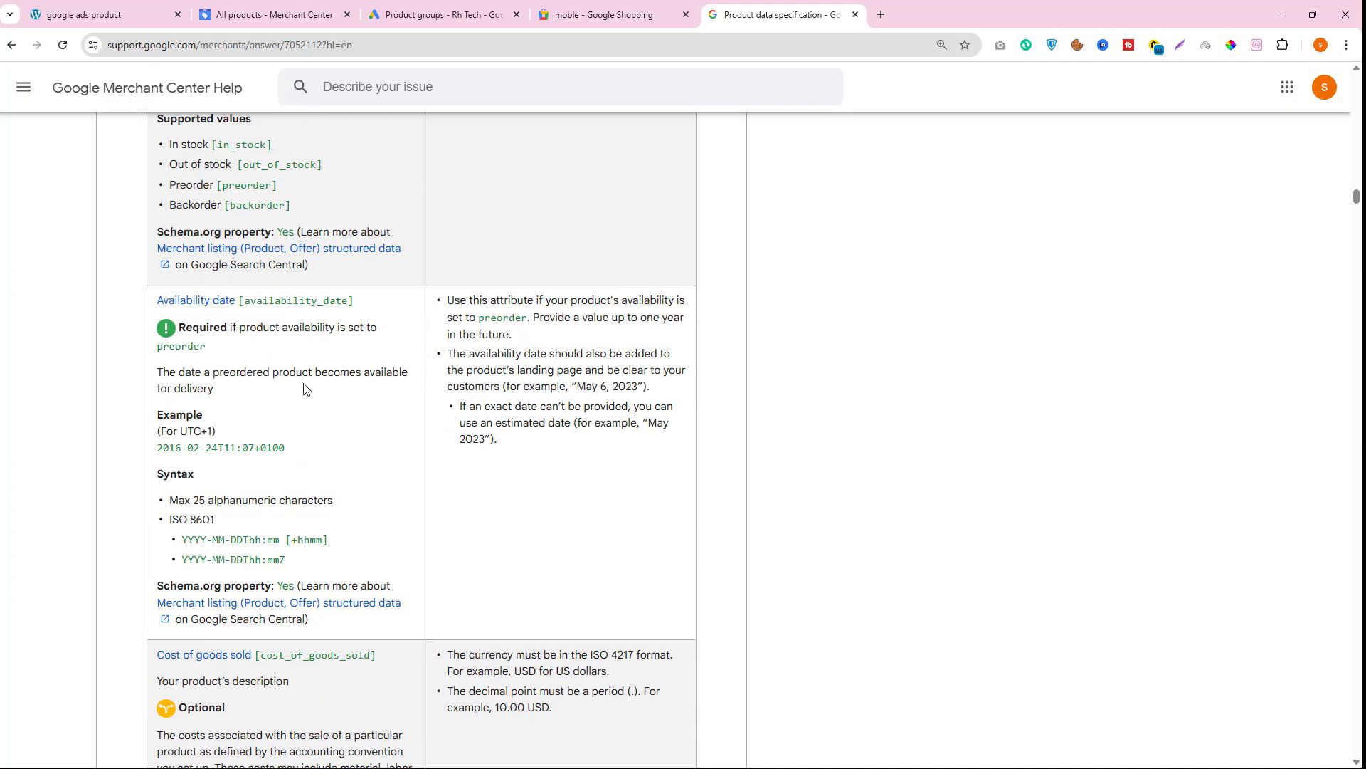
scroll(303, 389, down, 15)
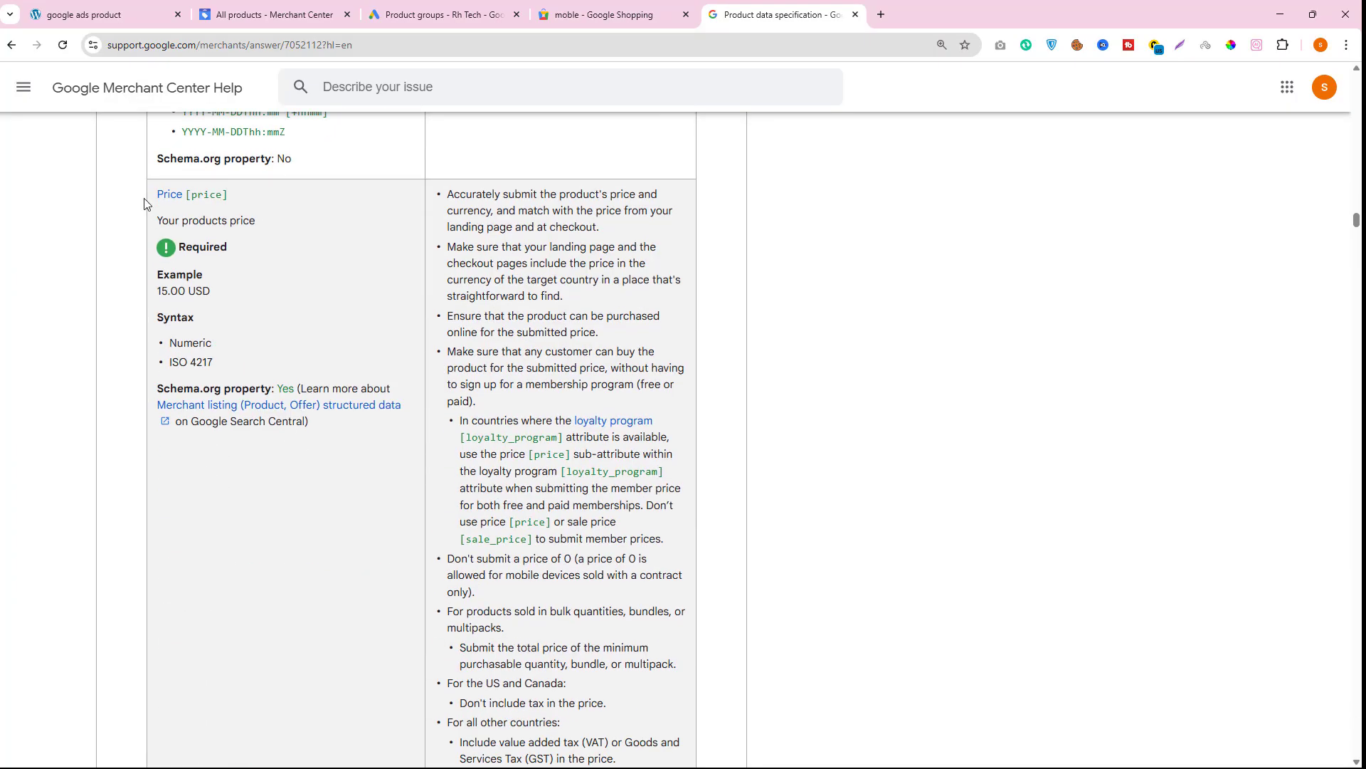
scroll(259, 415, down, 20)
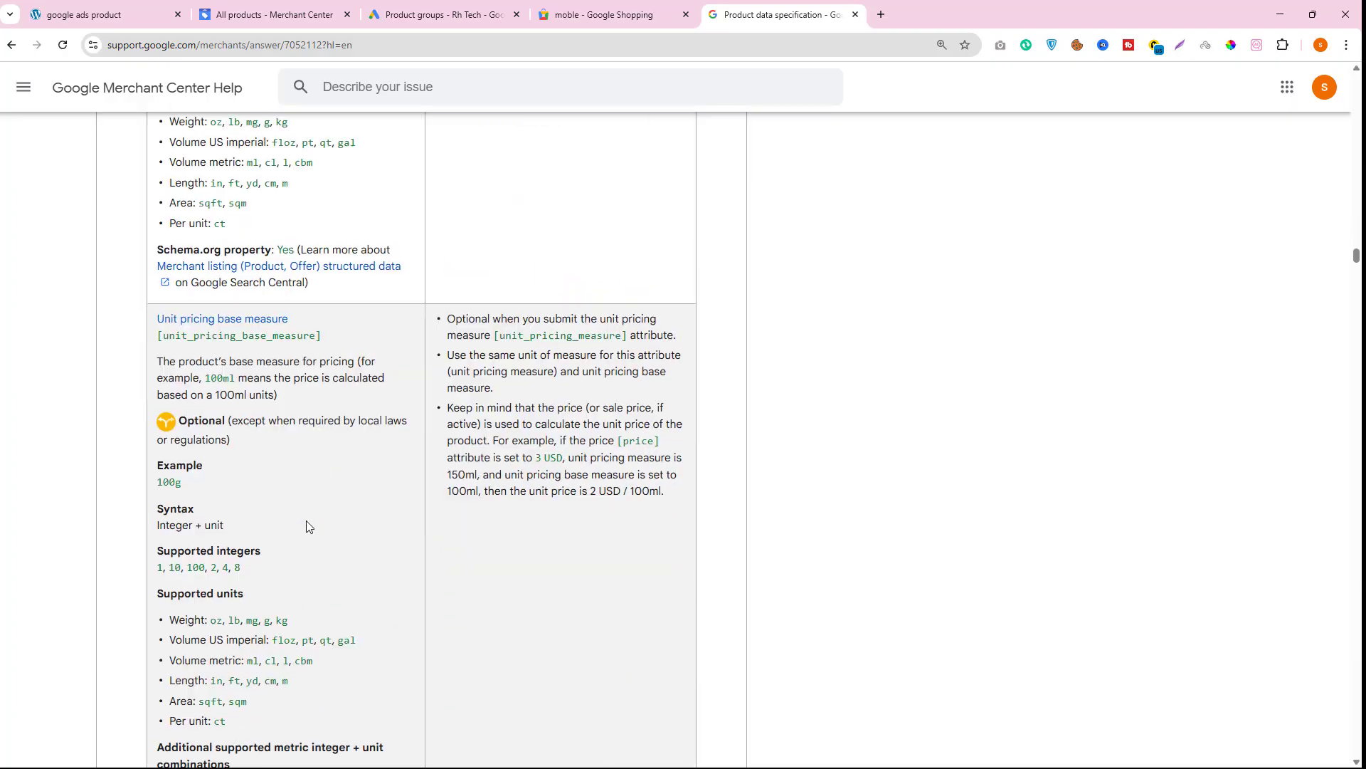
- Scroll to the GTIN attribute on the specification page and read its required format and supported values
scroll(307, 526, down, 20)
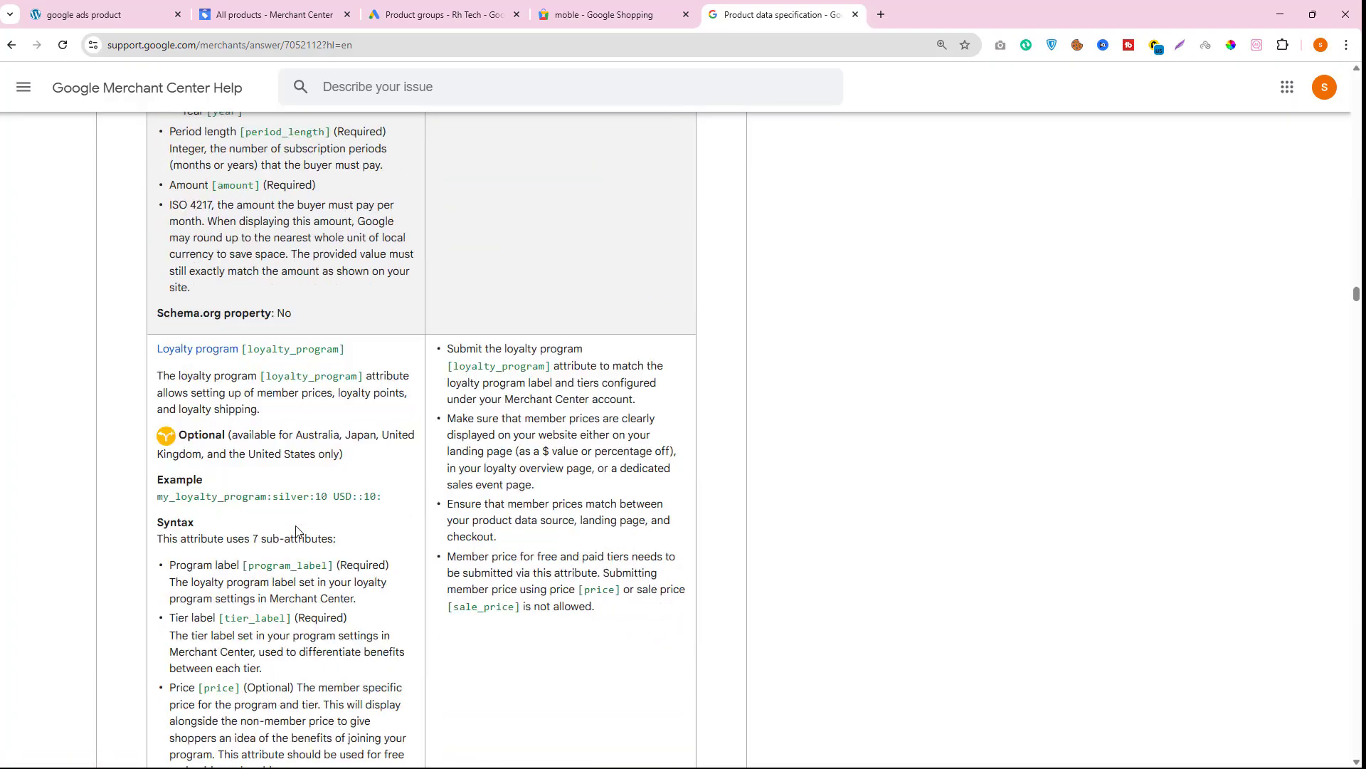
scroll(296, 531, down, 20)
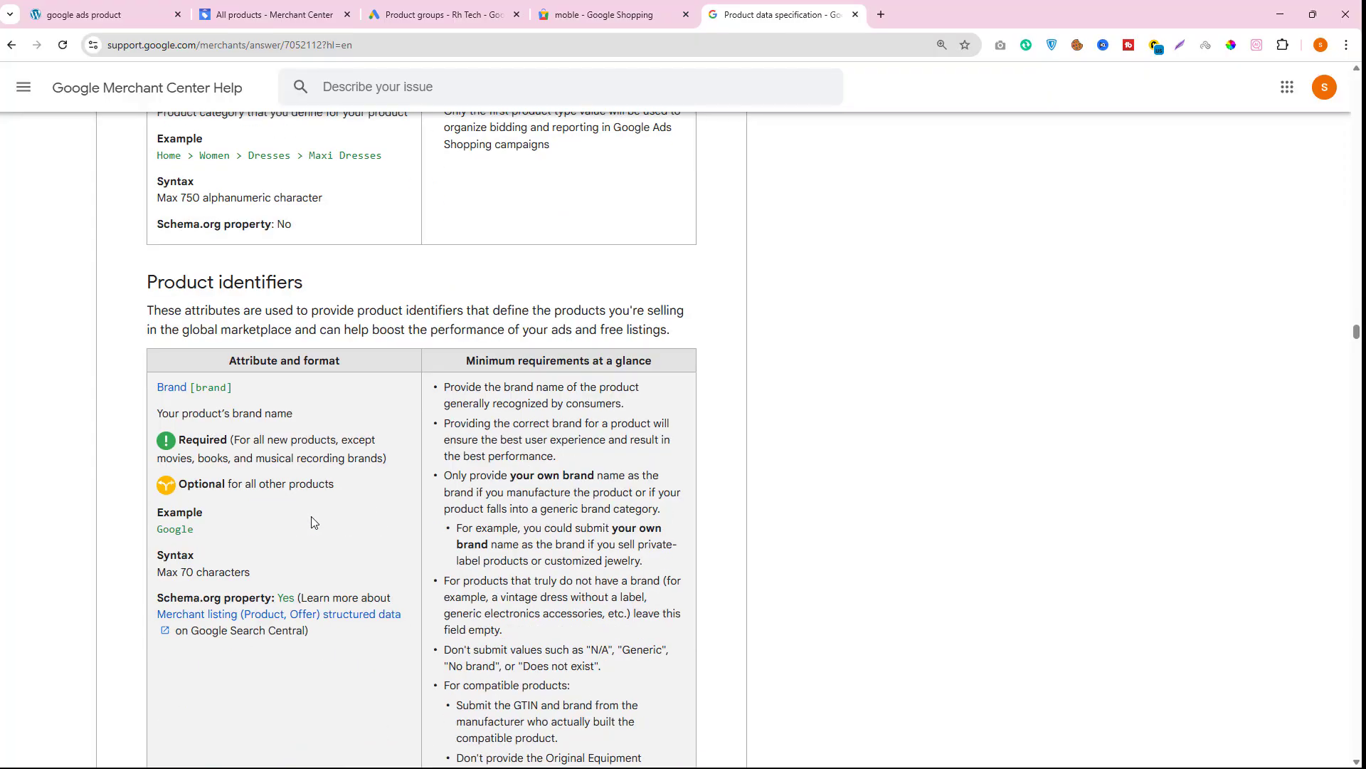
scroll(208, 476, down, 8)
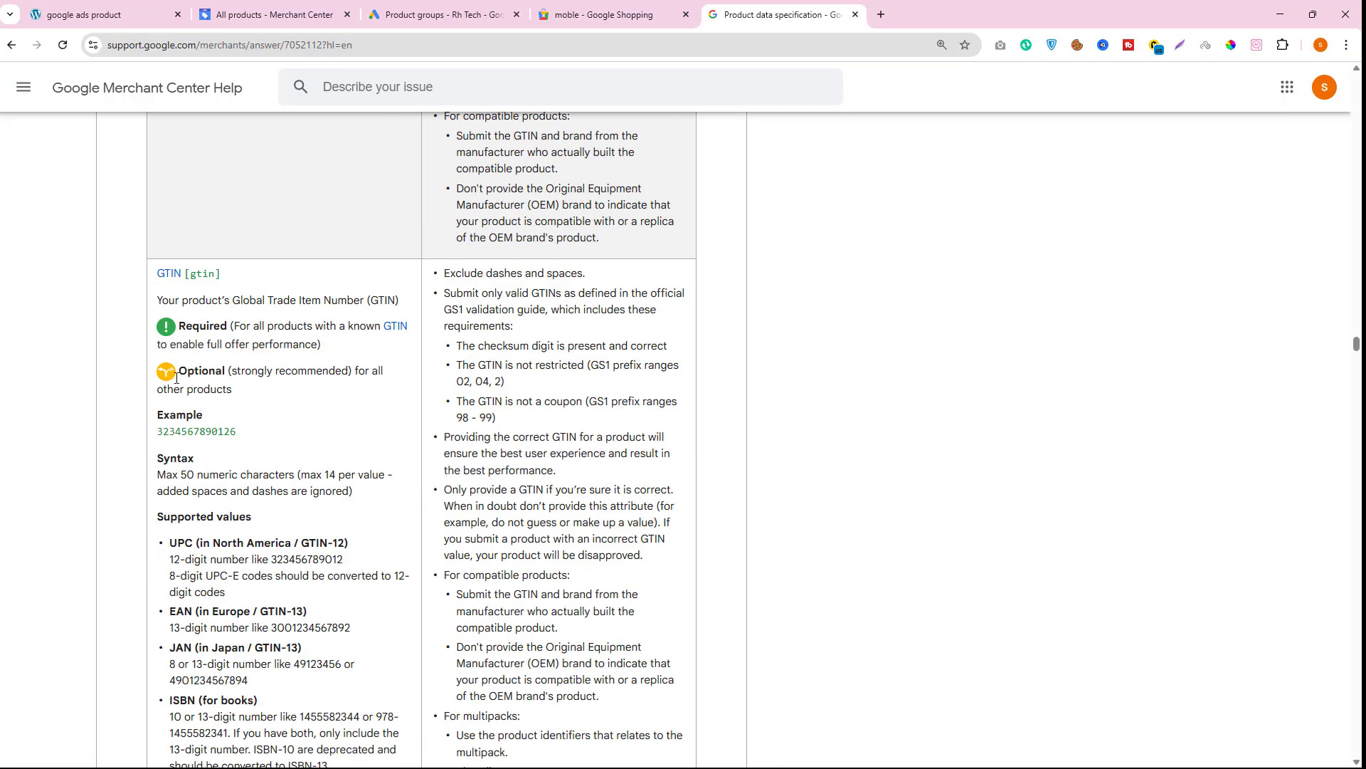
drag(158, 277, 169, 273)
drag(236, 302, 404, 298)
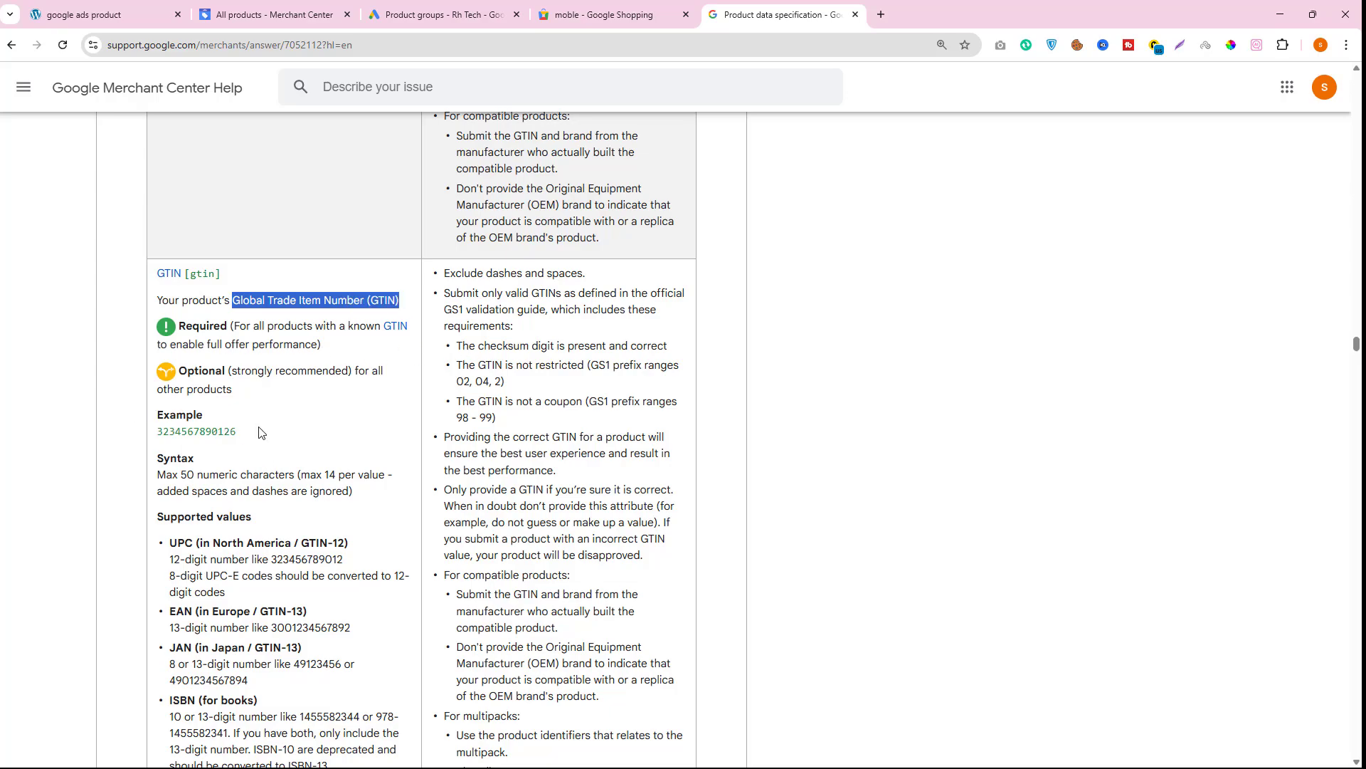
drag(262, 432, 158, 434)
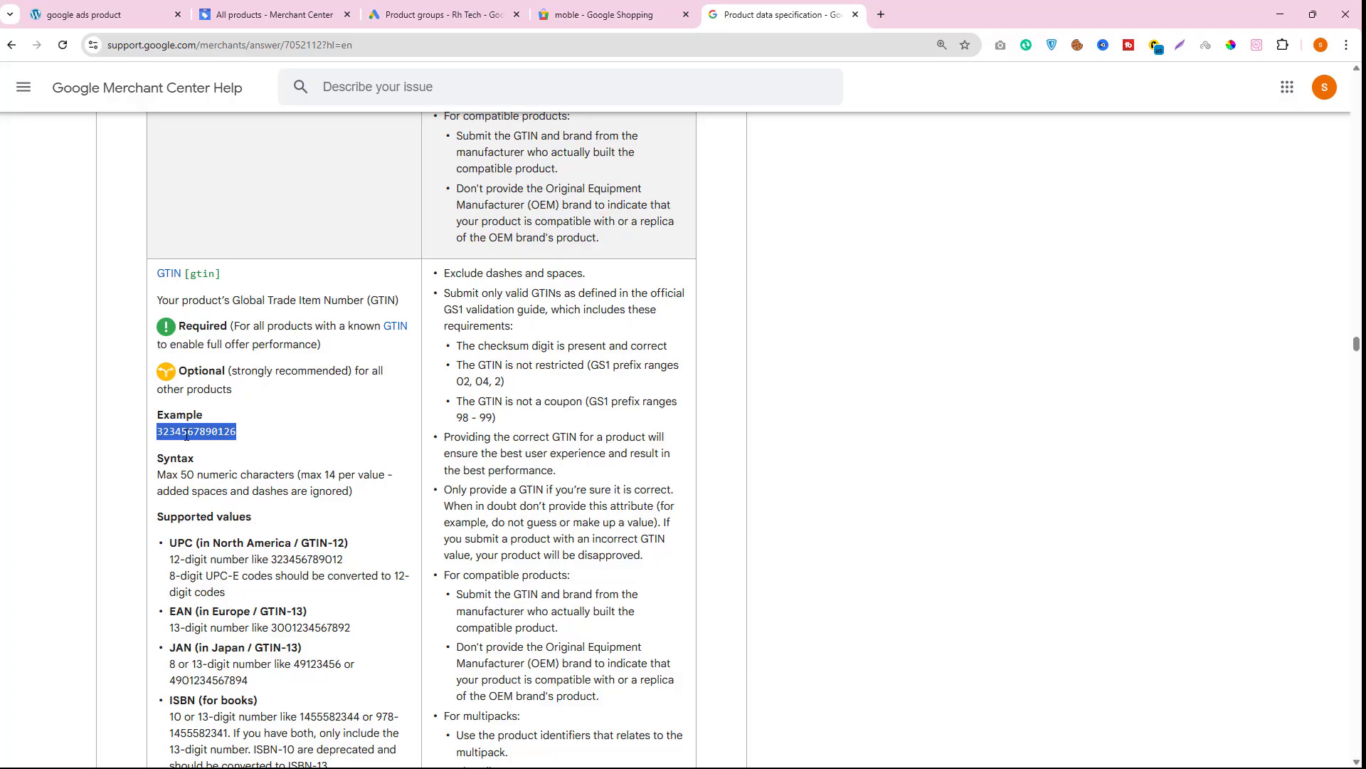
scroll(215, 434, down, 2)
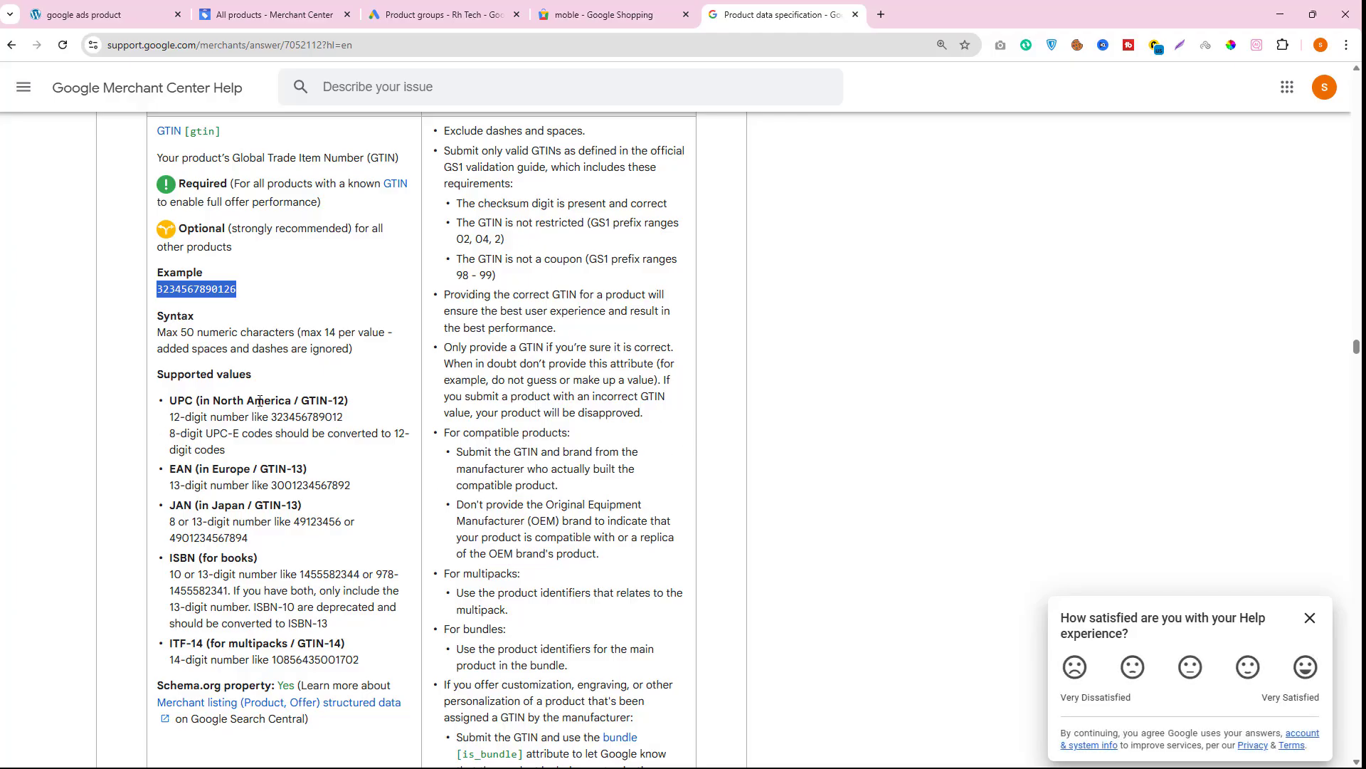
drag(257, 401, 309, 402)
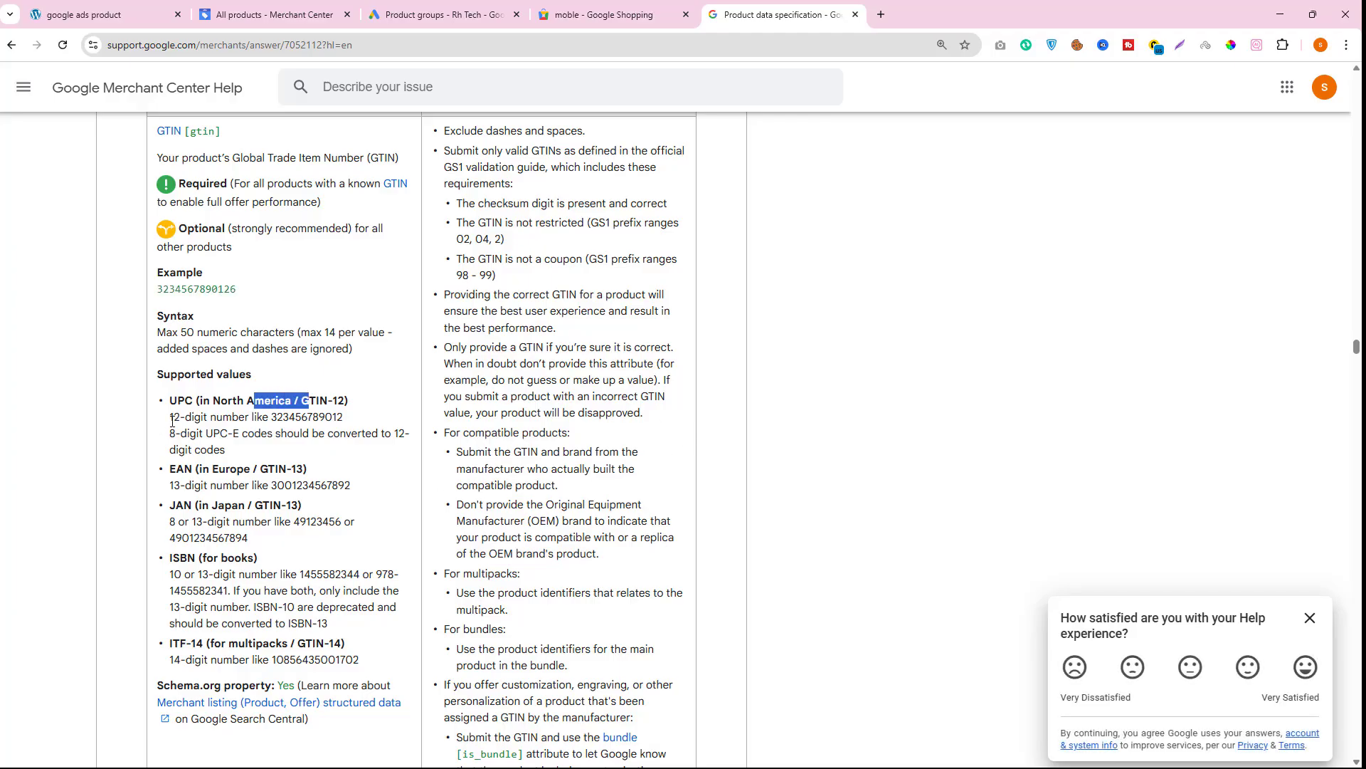
drag(170, 418, 222, 419)
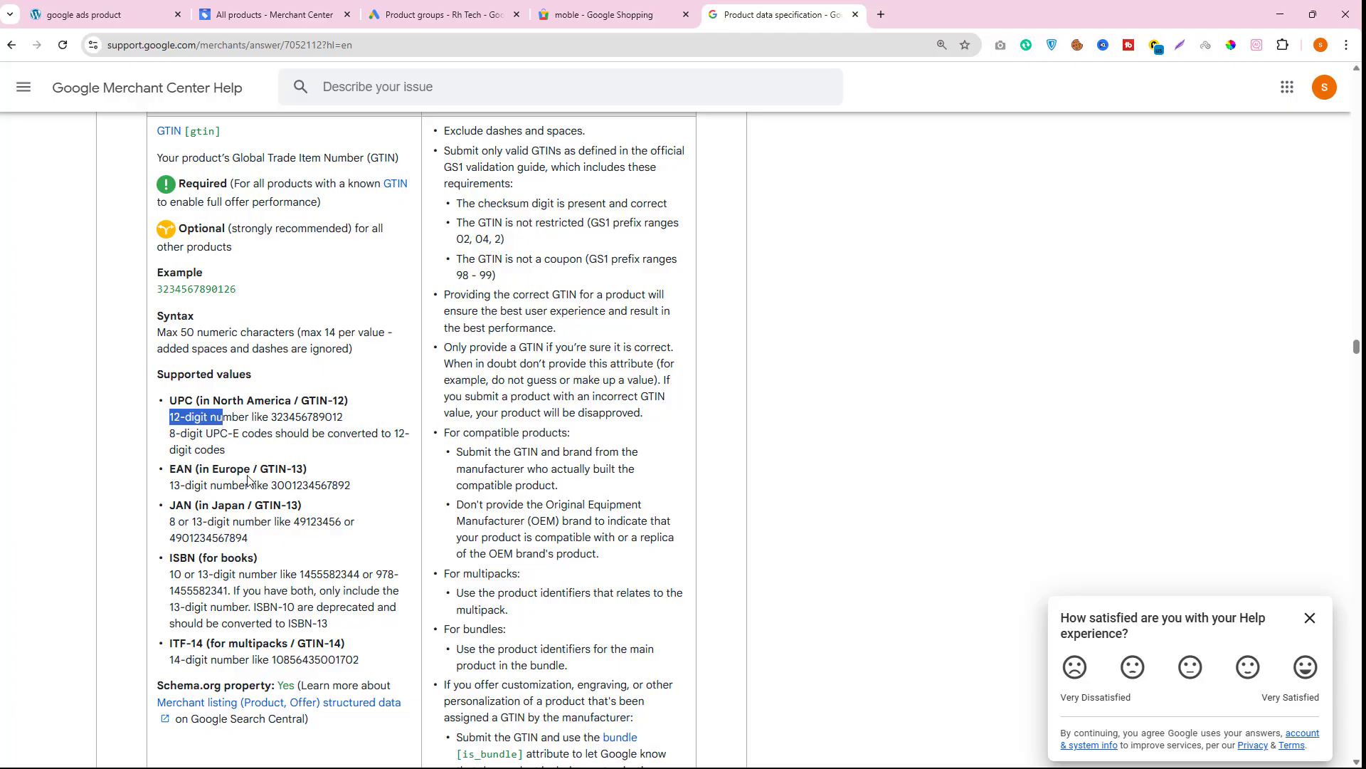
drag(171, 486, 225, 525)
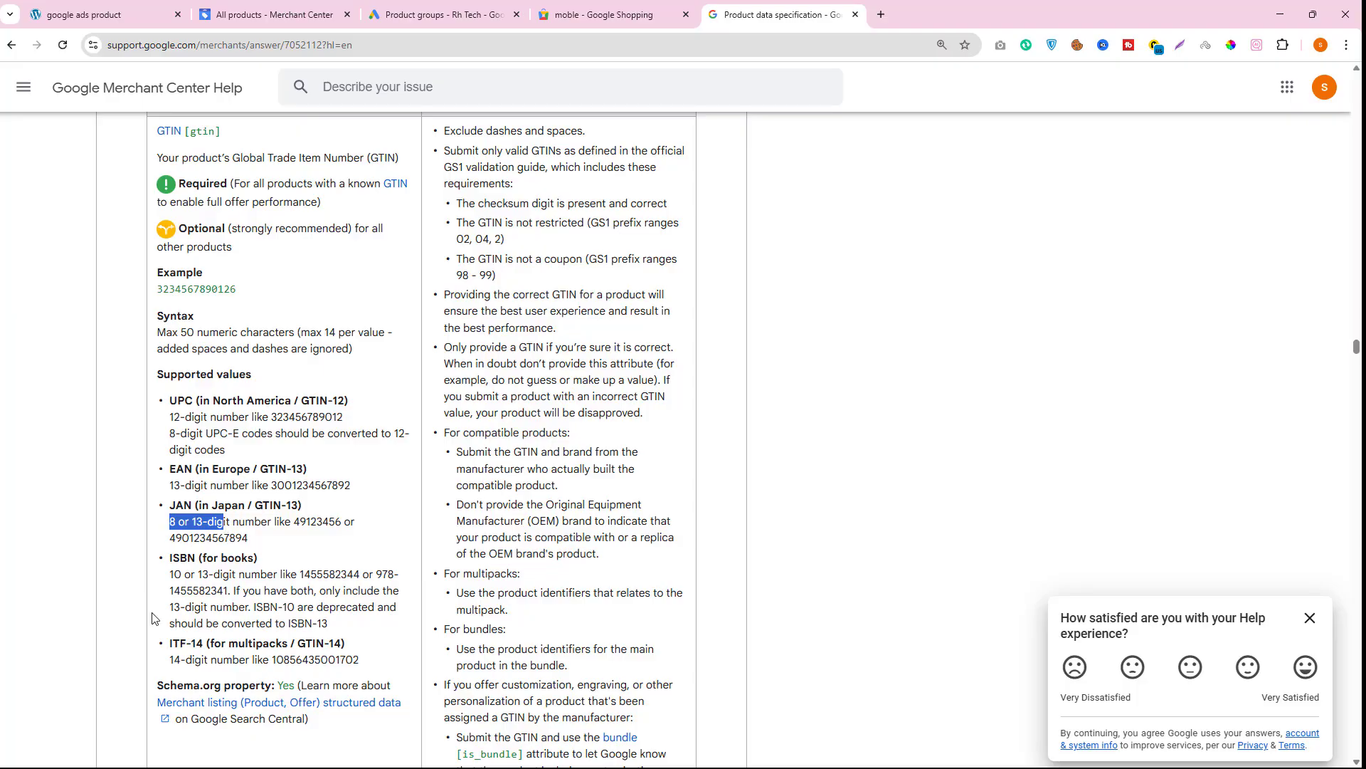
drag(170, 575, 240, 578)
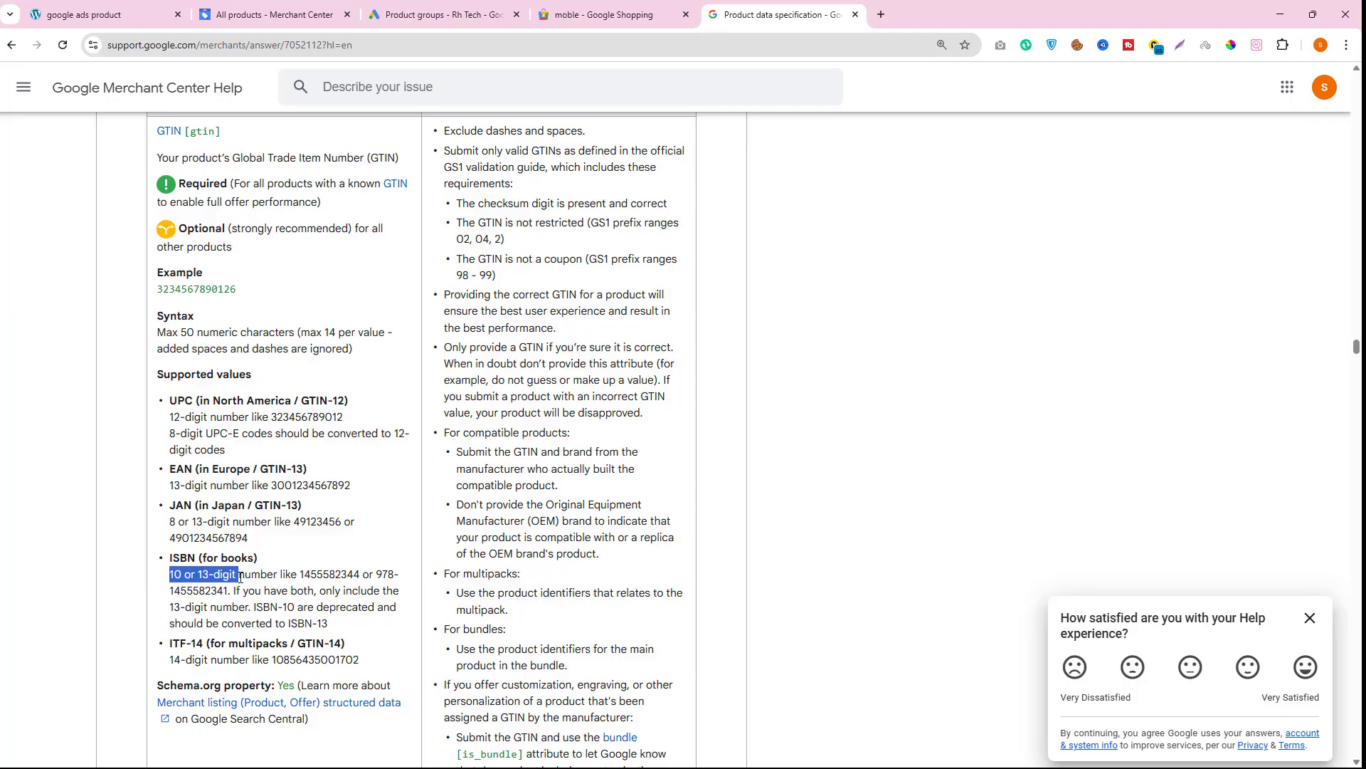
scroll(223, 456, down, 3)
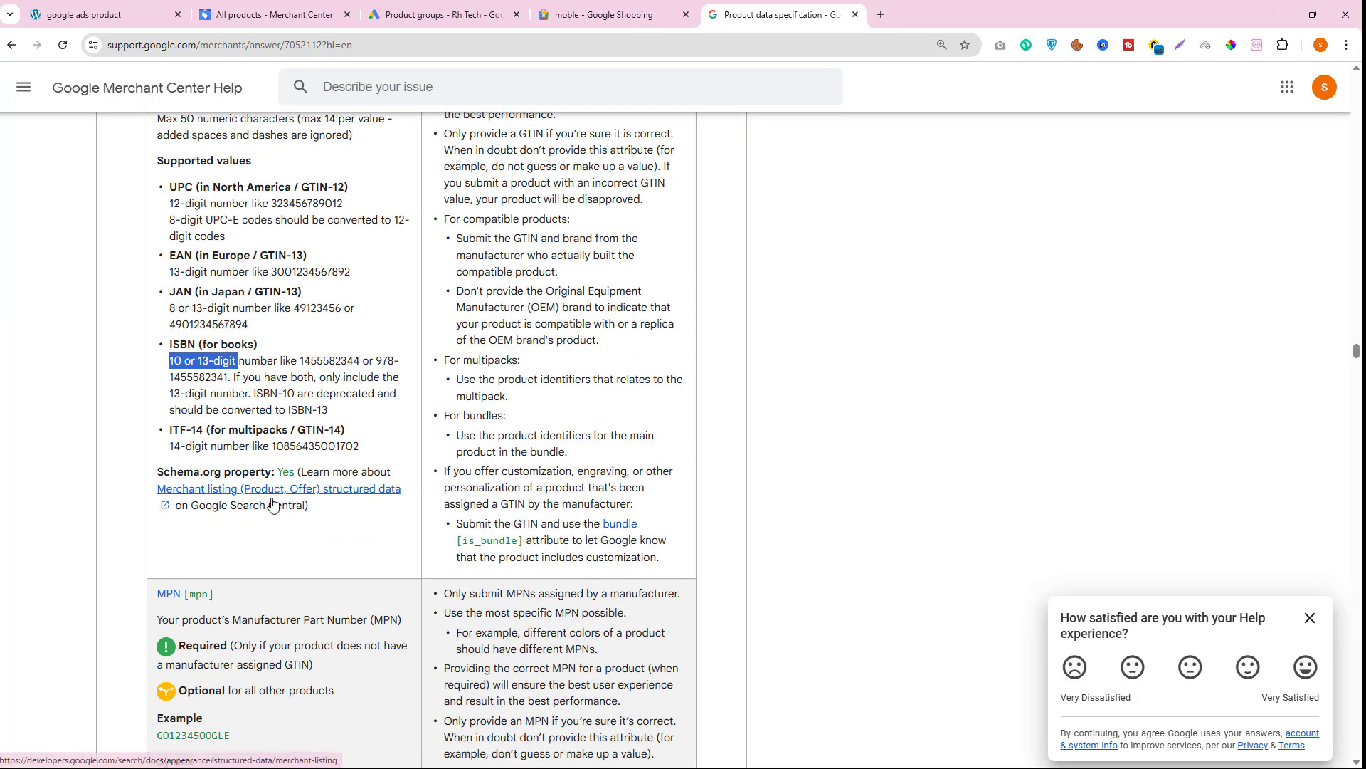
- Switch back to the Merchant Center product list and review the product's Not approved status
click(420, 16)
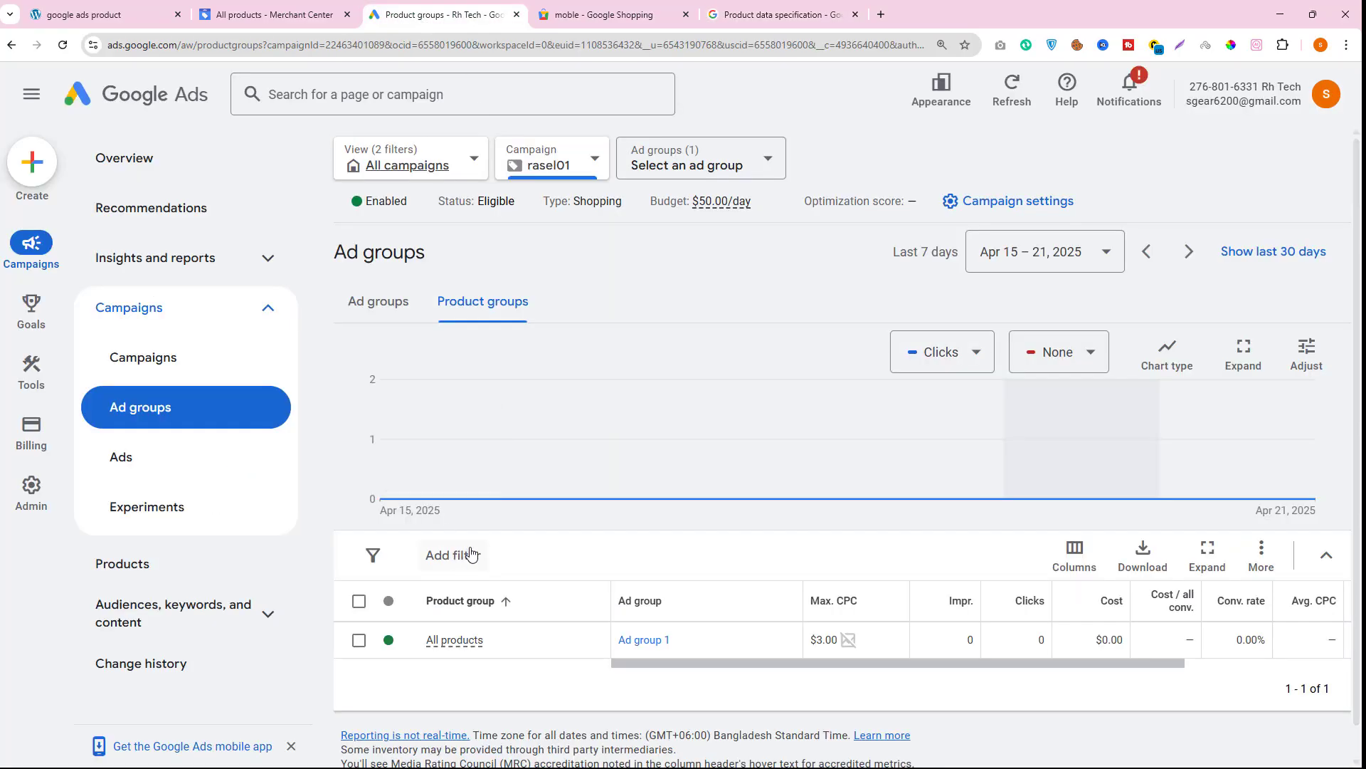
click(278, 7)
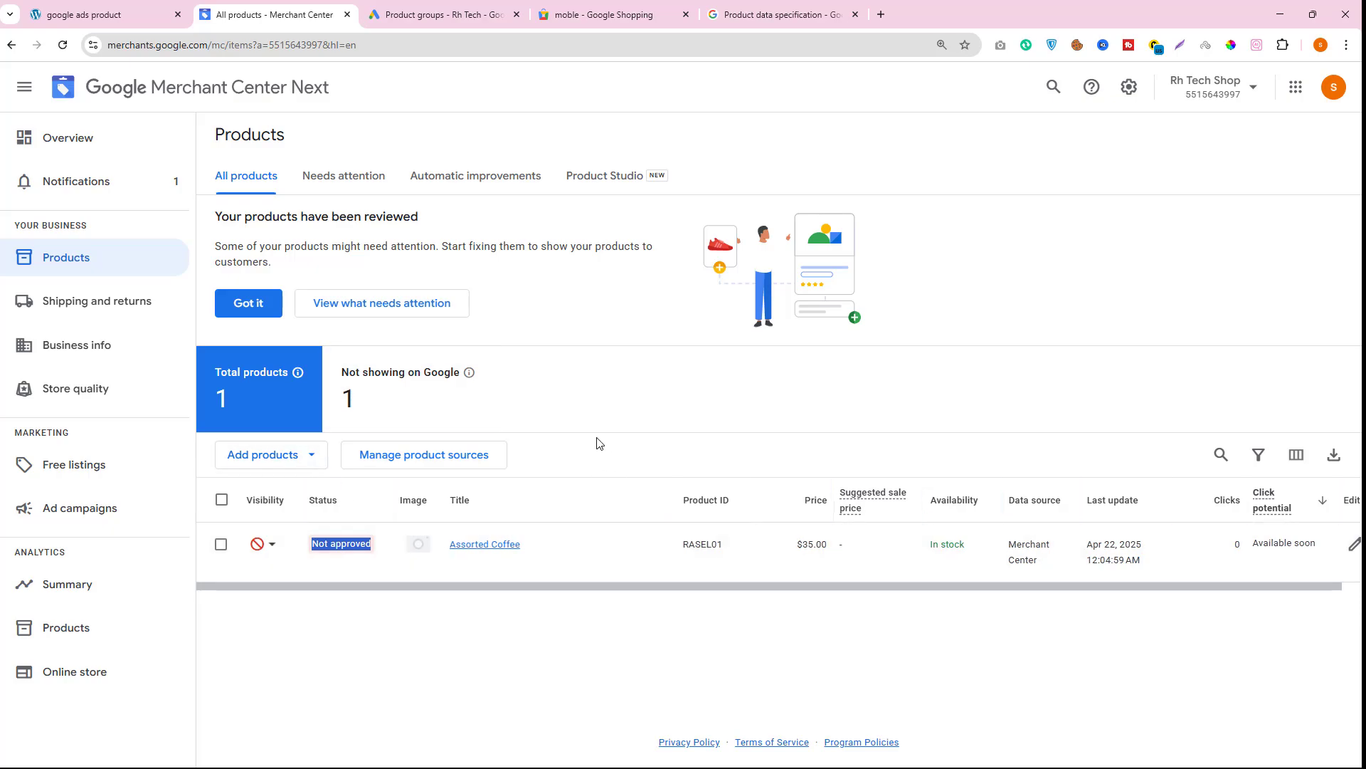
click(353, 543)
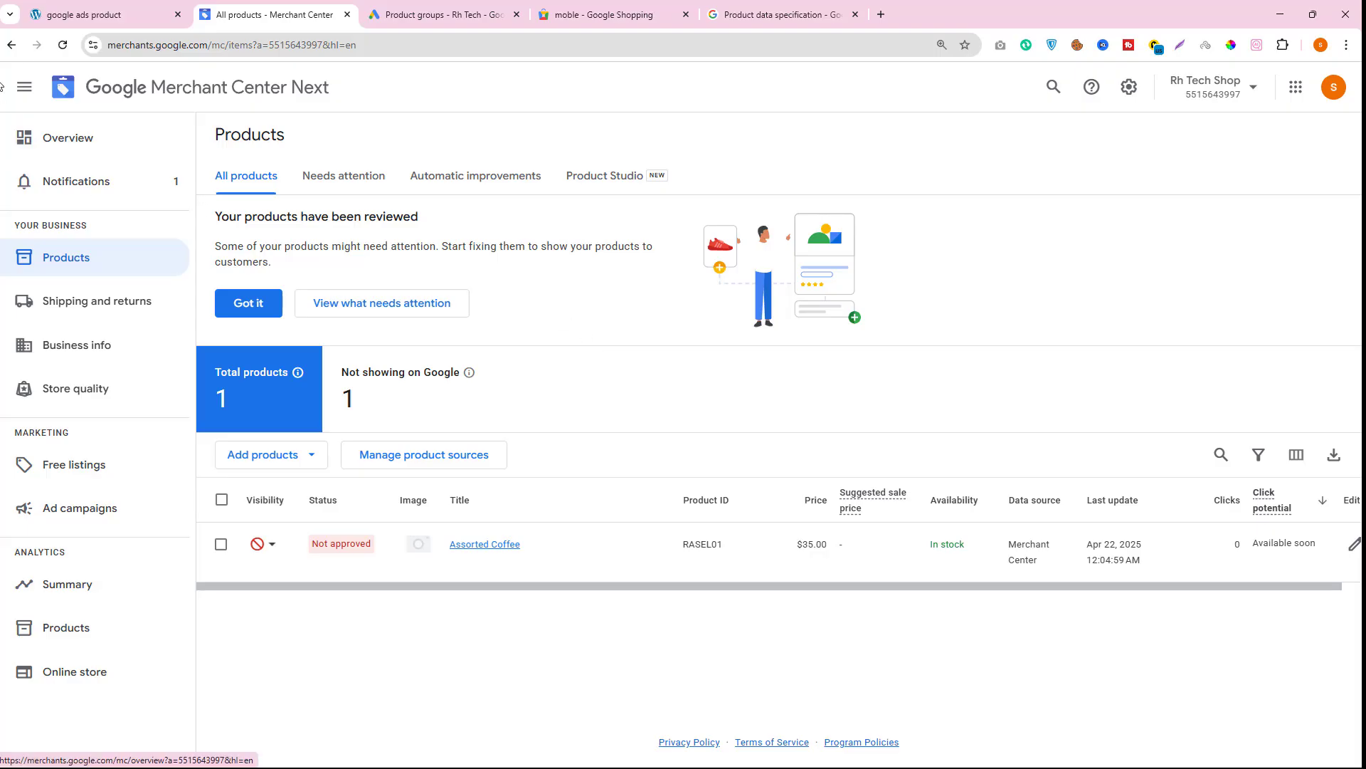
click(71, 13)
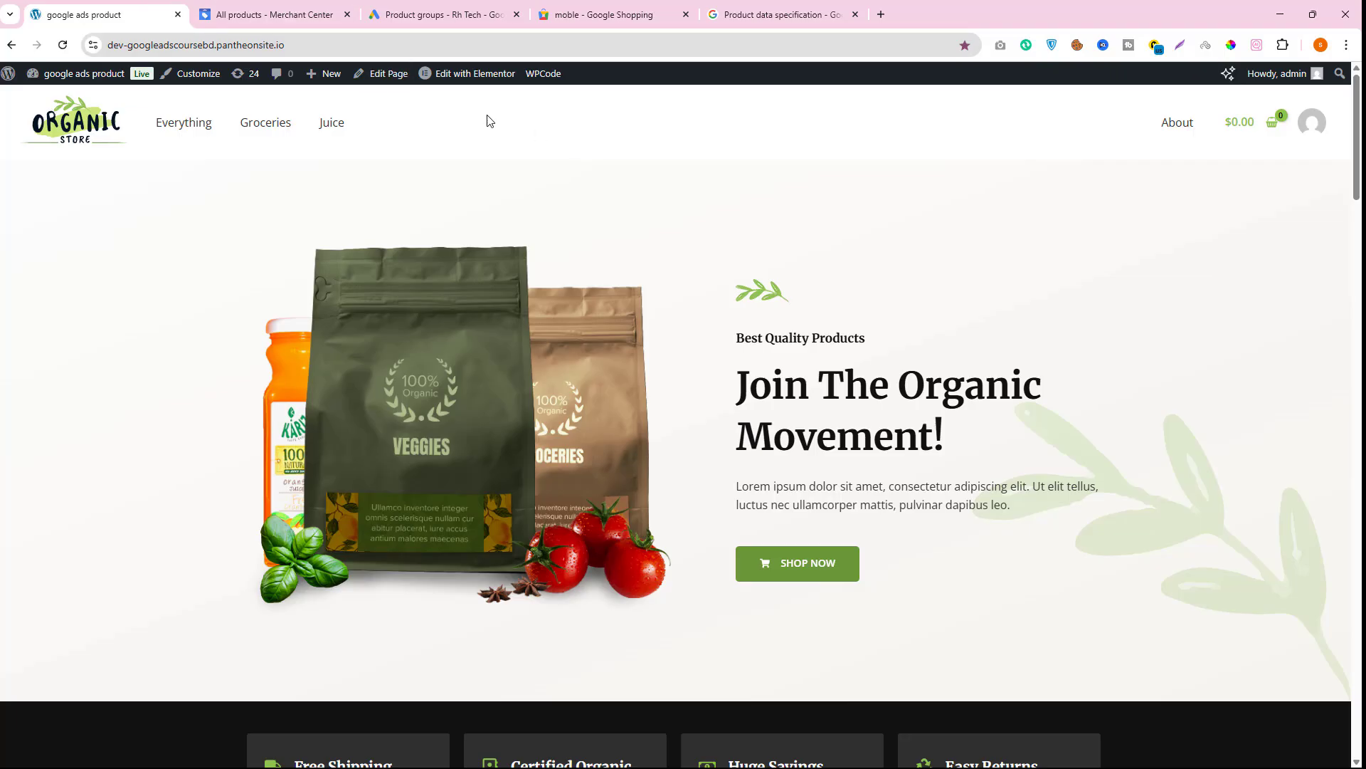
click(227, 15)
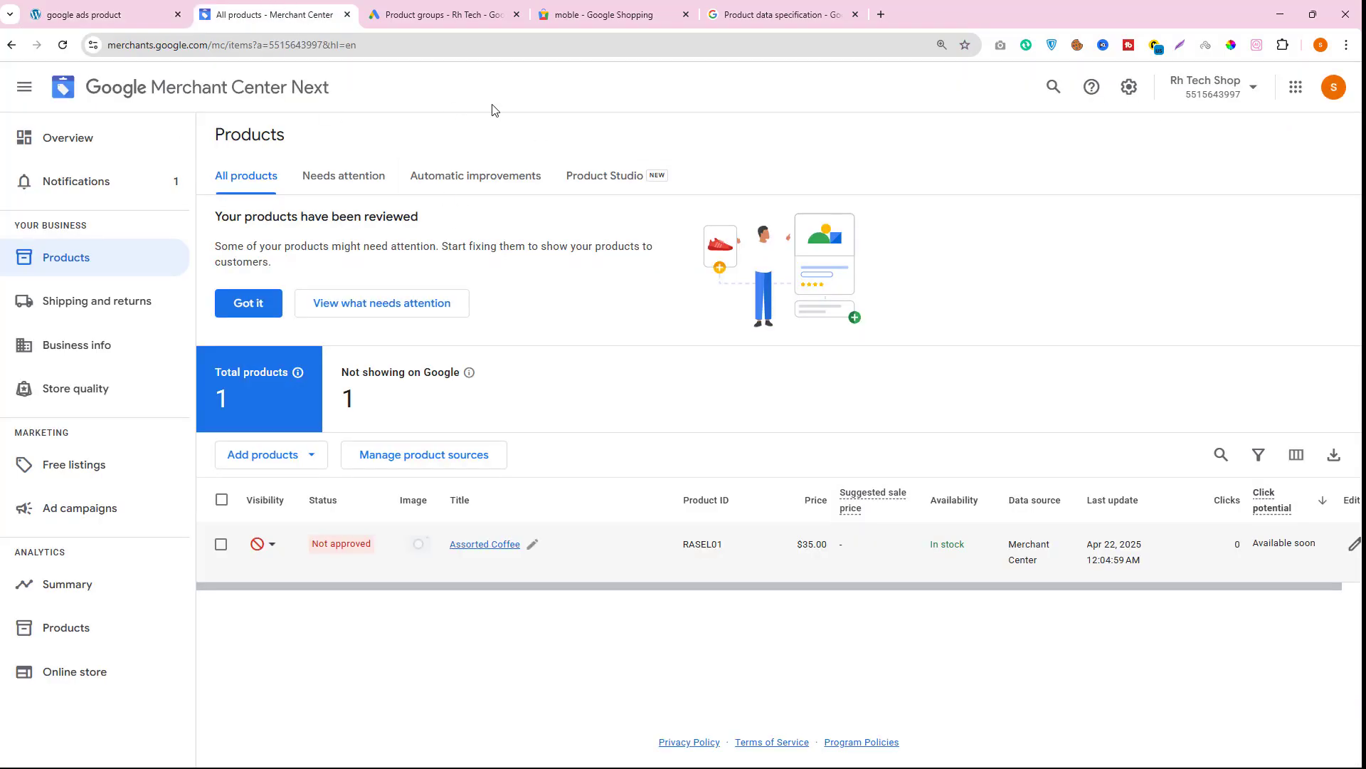
- Close the Google Ads product groups, Google Shopping and product specification tabs
click(518, 14)
click(517, 15)
click(518, 15)
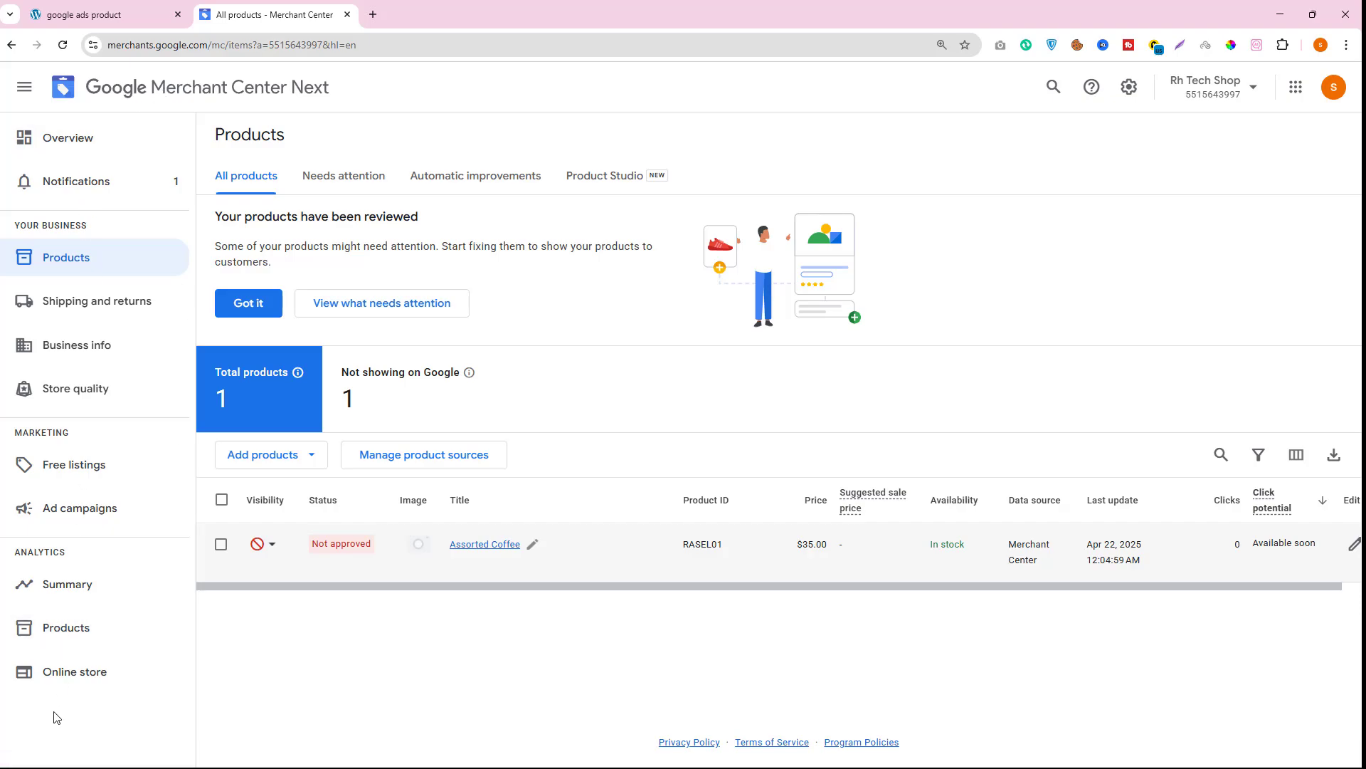
- Open the Merchant Center People and access settings, then close the Merchant Center tab
click(1125, 90)
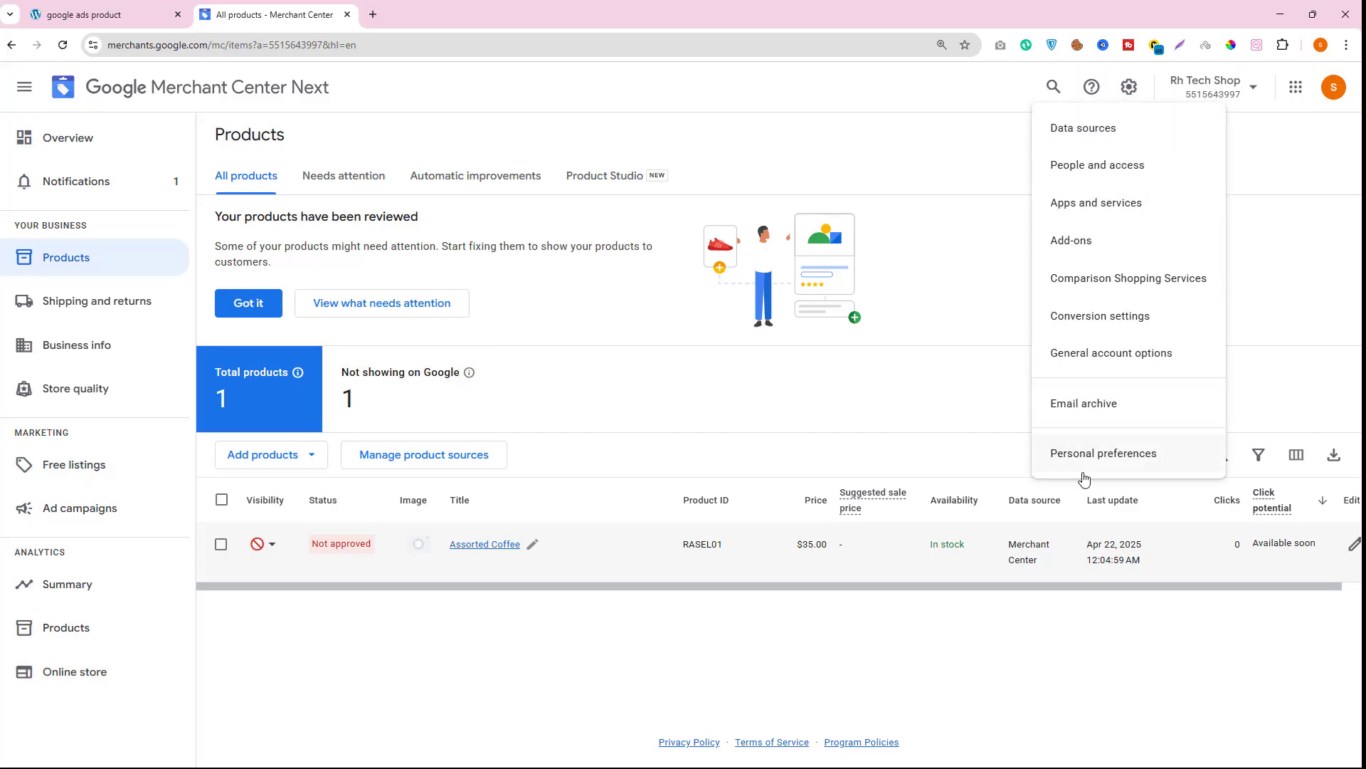
click(1105, 169)
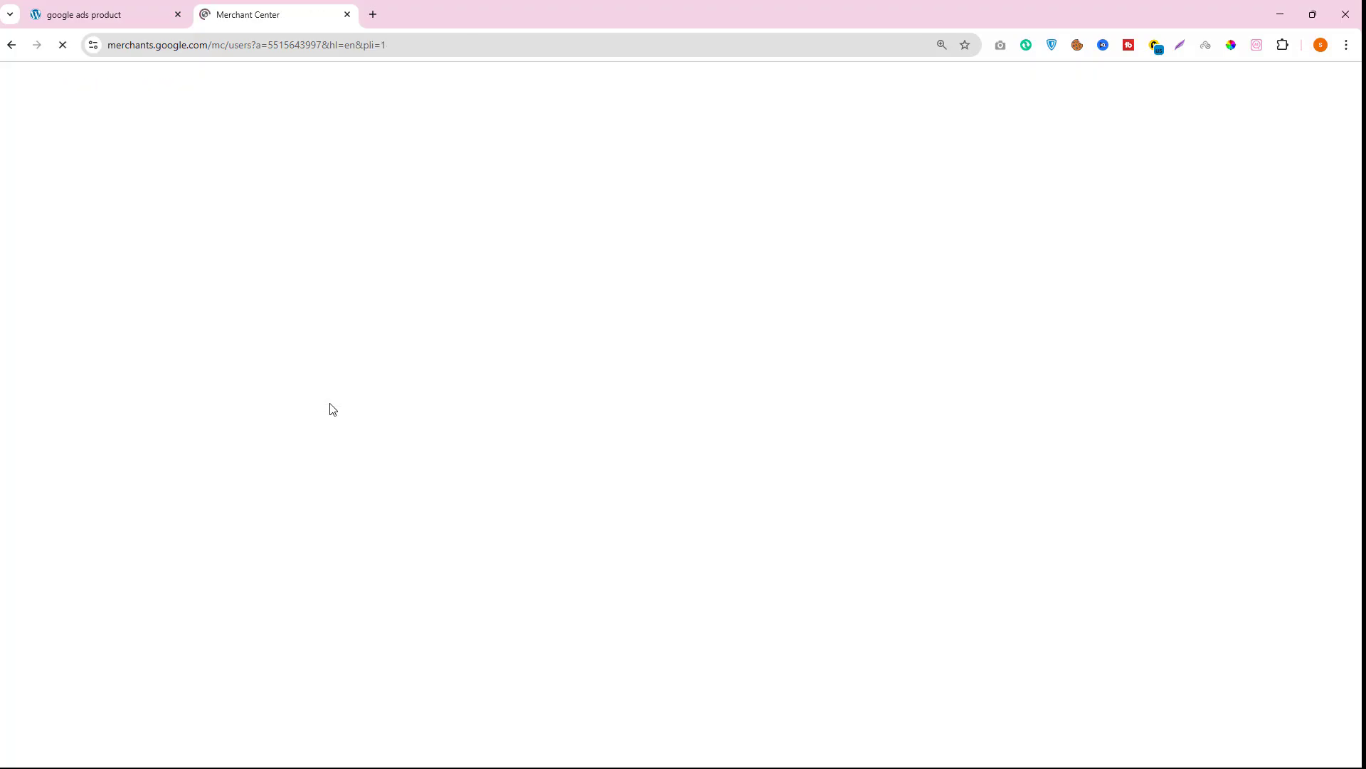
click(348, 14)
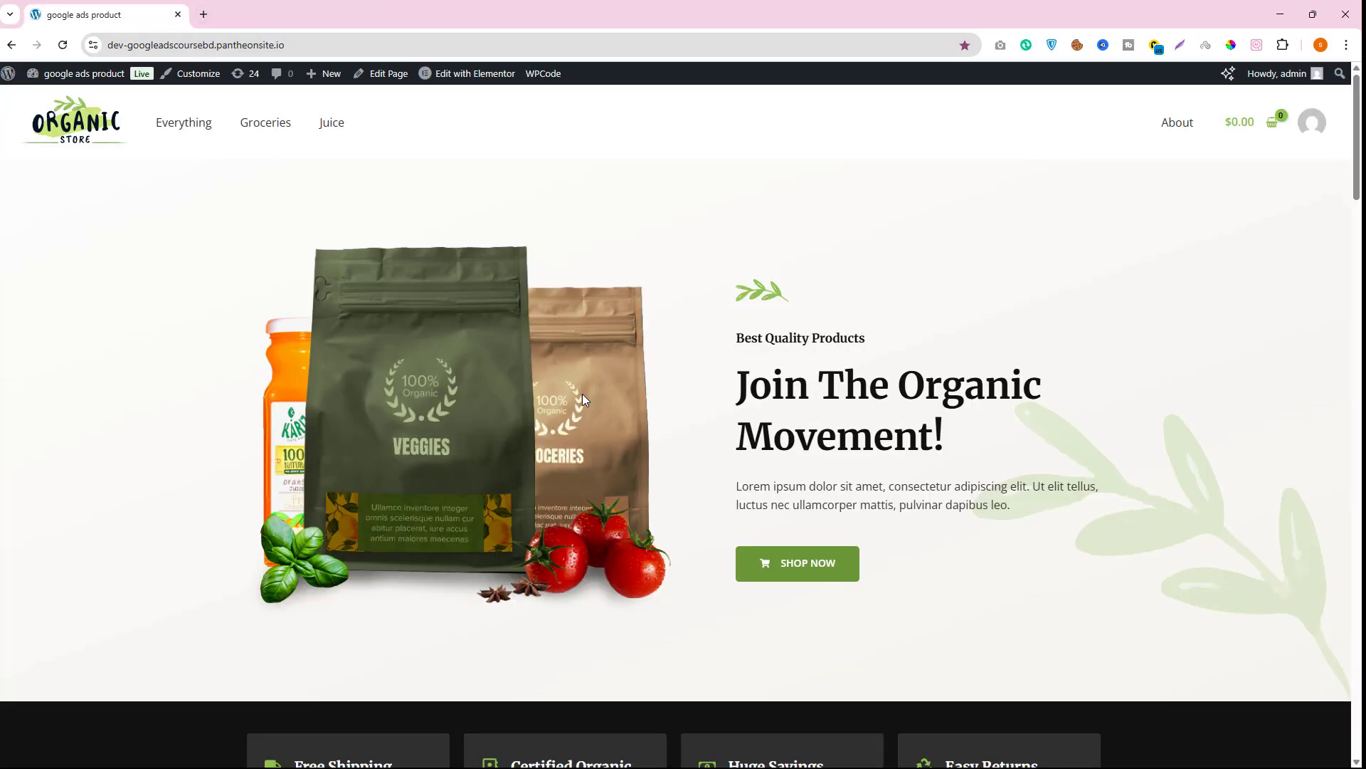